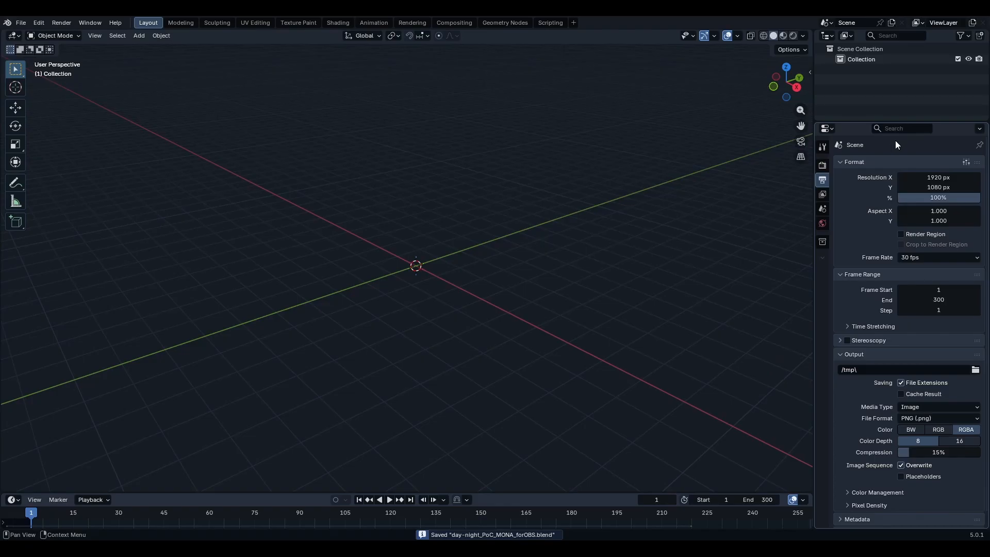
- Open the recently used project file with the forest park scene
{"action": "left_click", "coordinate": [22, 23]}
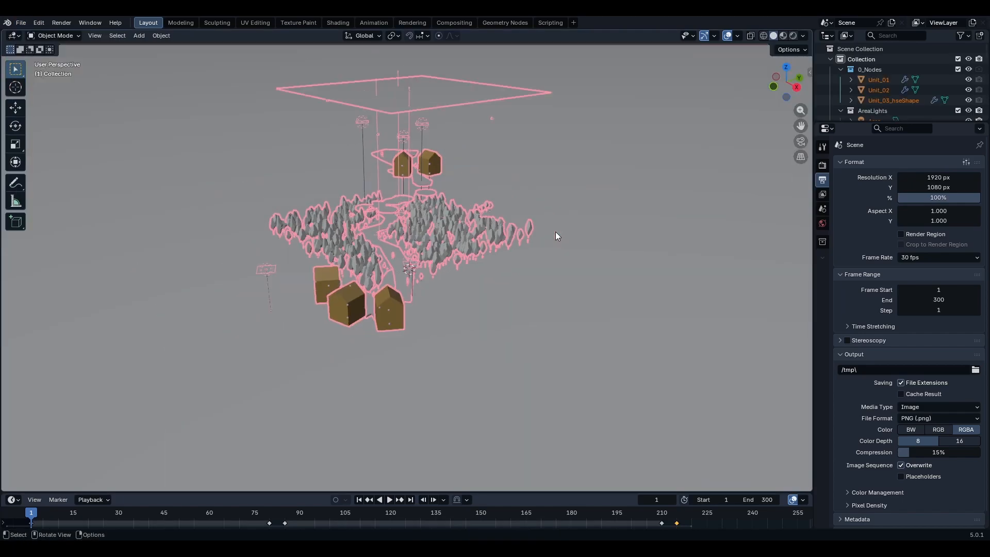
{"action": "middle_click_drag", "start_coordinate": [556, 231], "coordinate": [651, 242]}
{"action": "left_click", "coordinate": [651, 237]}
- Orbit and zoom around the viewport to inspect the scene's trees, houses and paths
{"action": "scroll", "coordinate": [619, 234], "scroll_direction": "up", "scroll_amount": 4}
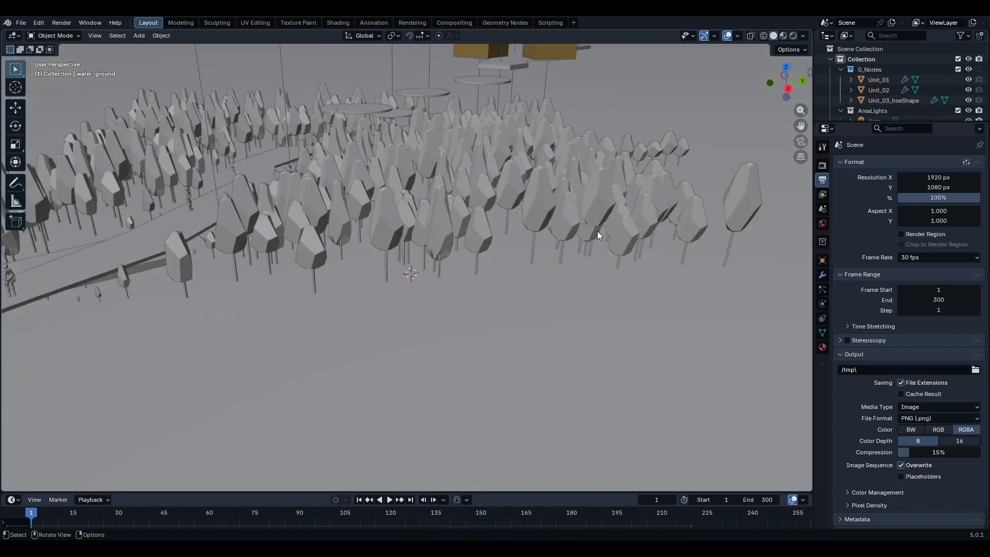
{"action": "scroll", "coordinate": [506, 218], "scroll_direction": "down", "scroll_amount": 6}
{"action": "mouse_move", "coordinate": [556, 253]}
{"action": "middle_mouse_down"}
{"action": "mouse_move", "coordinate": [465, 243]}
{"action": "mouse_move", "coordinate": [548, 250]}
{"action": "middle_mouse_up"}
{"action": "scroll", "coordinate": [546, 249], "scroll_direction": "up", "scroll_amount": 4}
{"action": "middle_click_drag", "start_coordinate": [379, 240], "coordinate": [490, 245]}
{"action": "scroll", "coordinate": [488, 243], "scroll_direction": "down", "scroll_amount": 6}
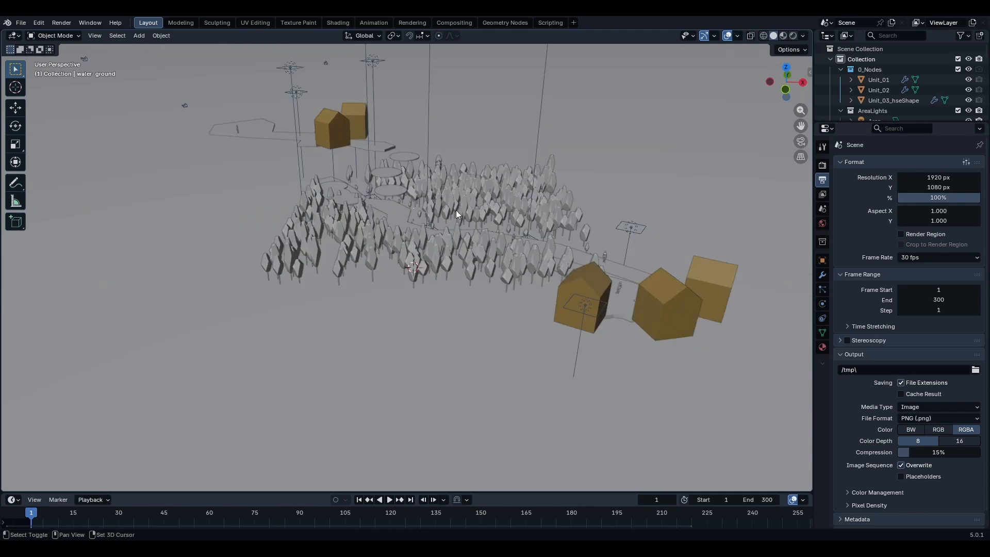
{"action": "mouse_move", "coordinate": [456, 210]}
{"action": "middle_mouse_down"}
{"action": "mouse_move", "coordinate": [411, 219]}
{"action": "mouse_move", "coordinate": [471, 221]}
{"action": "mouse_move", "coordinate": [367, 195]}
{"action": "mouse_move", "coordinate": [385, 215]}
{"action": "mouse_move", "coordinate": [482, 205]}
{"action": "mouse_move", "coordinate": [475, 219]}
{"action": "mouse_move", "coordinate": [537, 225]}
{"action": "middle_mouse_up"}
{"action": "scroll", "coordinate": [588, 190], "scroll_direction": "down", "scroll_amount": 3}
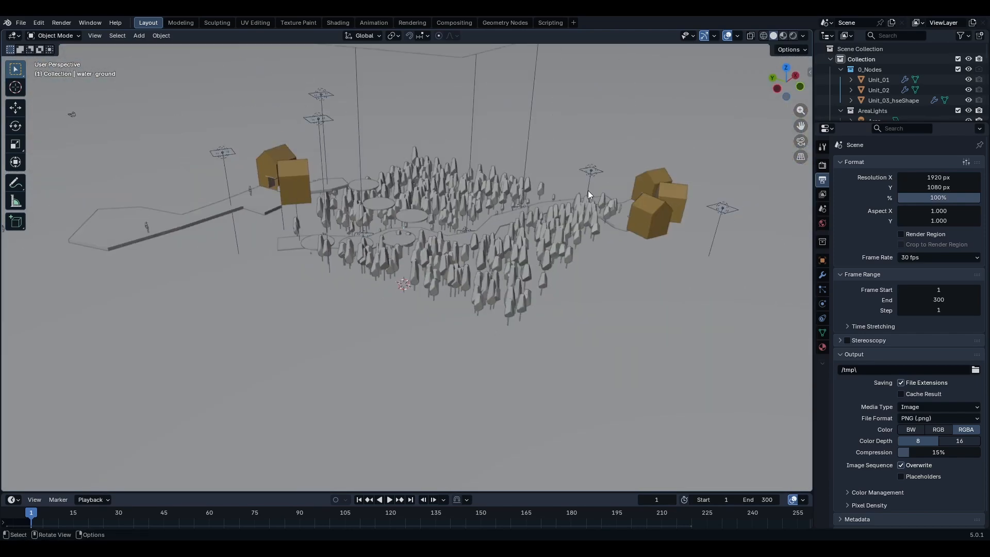
- Switch the viewport to Material Preview shading and orbit around the scene to examine it
{"action": "key", "text": "z"}
{"action": "scroll", "coordinate": [503, 173], "scroll_direction": "up", "scroll_amount": 3}
{"action": "mouse_move", "coordinate": [503, 172]}
{"action": "middle_mouse_down"}
{"action": "mouse_move", "coordinate": [460, 247]}
{"action": "mouse_move", "coordinate": [497, 233]}
{"action": "mouse_move", "coordinate": [570, 253]}
{"action": "mouse_move", "coordinate": [614, 249]}
{"action": "middle_mouse_up"}
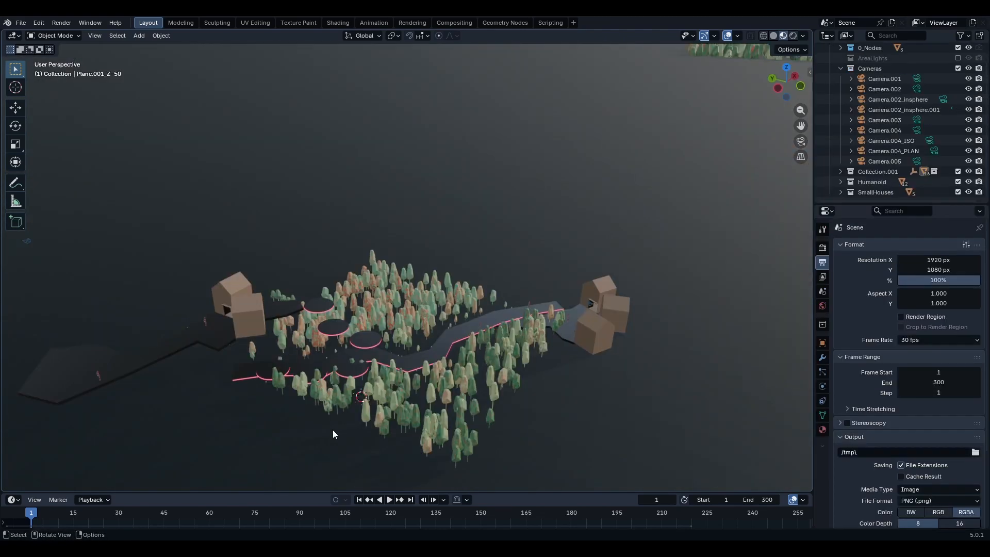
{"action": "scroll", "coordinate": [428, 362], "scroll_direction": "up", "scroll_amount": 4}
{"action": "middle_click_drag", "start_coordinate": [289, 413], "coordinate": [376, 315], "text": "shift"}
{"action": "scroll", "coordinate": [375, 314], "scroll_direction": "down", "scroll_amount": 1}
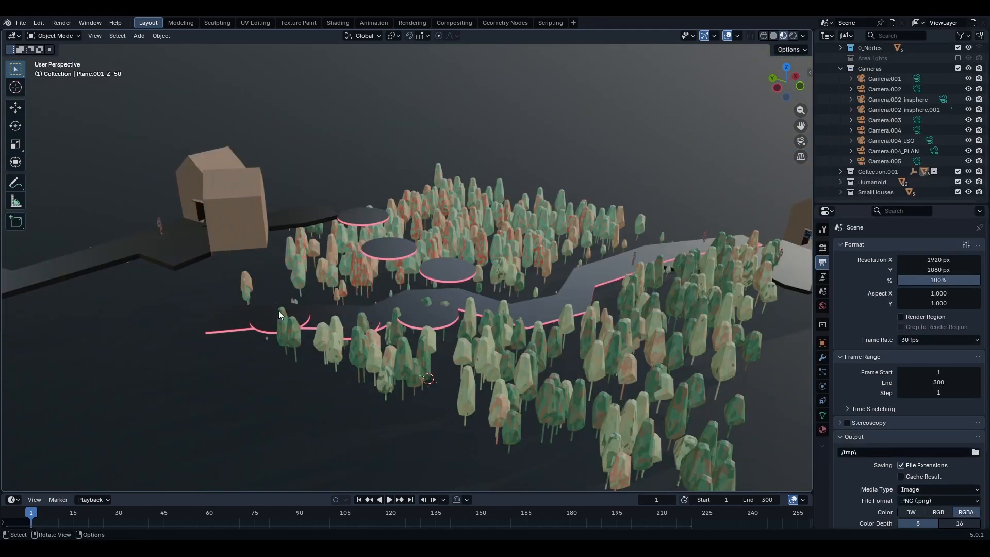
{"action": "middle_click_drag", "start_coordinate": [490, 313], "coordinate": [553, 312], "text": "shift"}
{"action": "scroll", "coordinate": [553, 312], "scroll_direction": "up", "scroll_amount": 1}
{"action": "scroll", "coordinate": [486, 302], "scroll_direction": "up", "scroll_amount": 3}
{"action": "middle_click_drag", "start_coordinate": [468, 301], "coordinate": [524, 311], "text": "shift"}
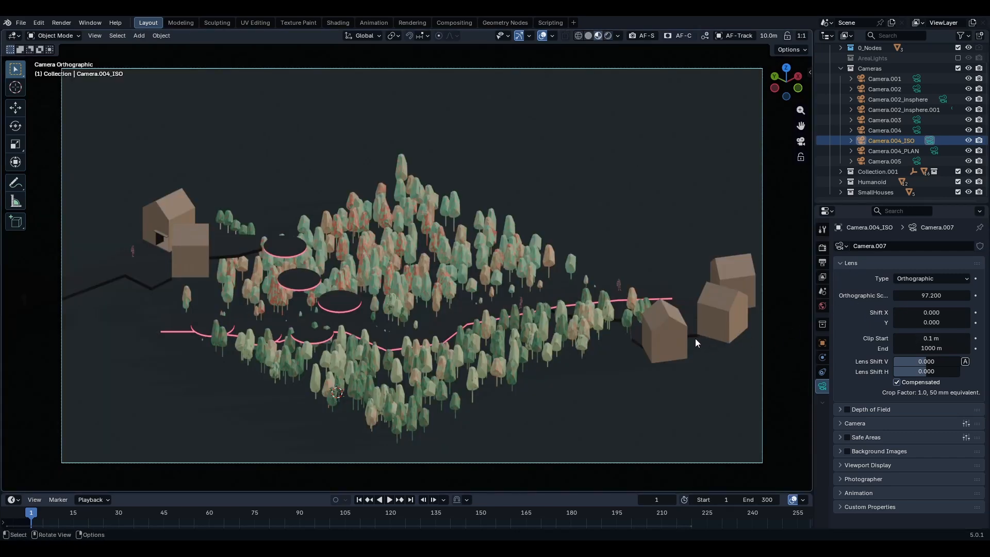
- Open the World properties and show the World shader nodes in the Shading workspace's node editor
{"action": "left_click", "coordinate": [822, 307]}
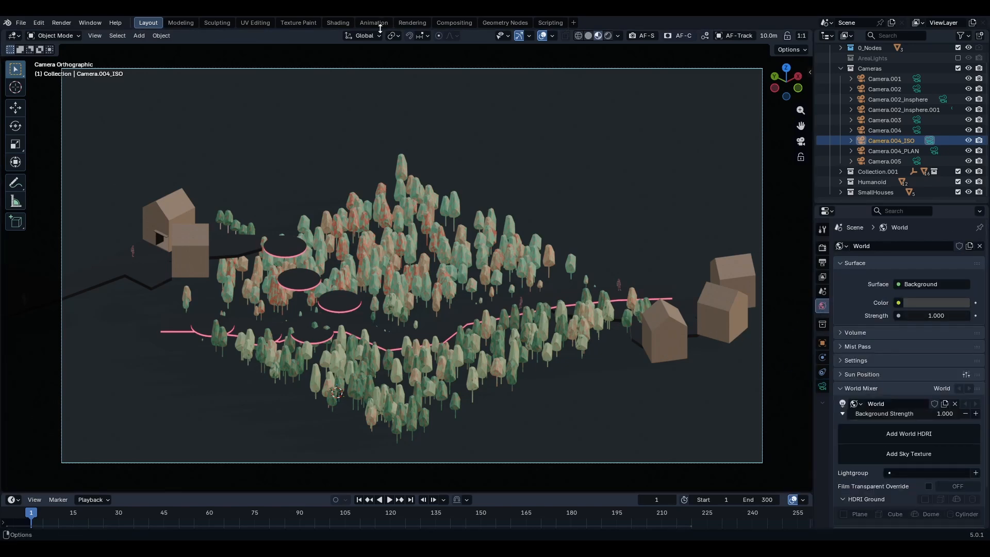
{"action": "left_click", "coordinate": [337, 24]}
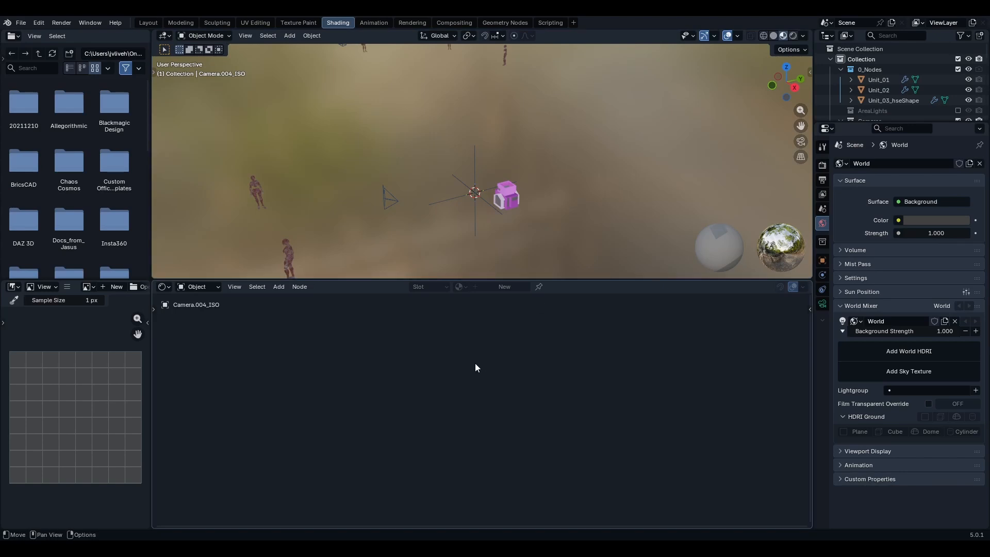
{"action": "left_click", "coordinate": [204, 286]}
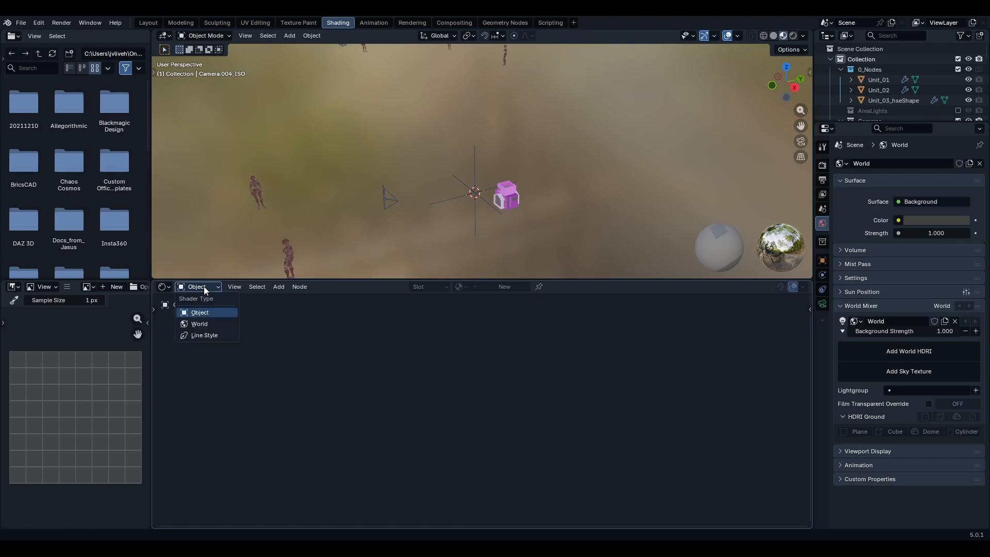
{"action": "left_click", "coordinate": [206, 324]}
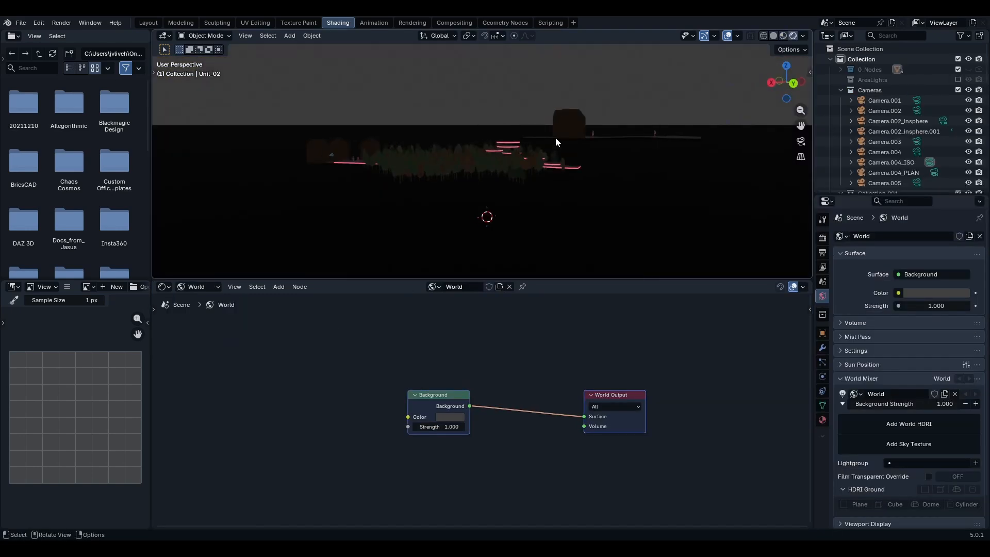
- Orbit the viewport and inspect the Background node's color in the World node tree
{"action": "middle_click_drag", "start_coordinate": [556, 138], "coordinate": [630, 150]}
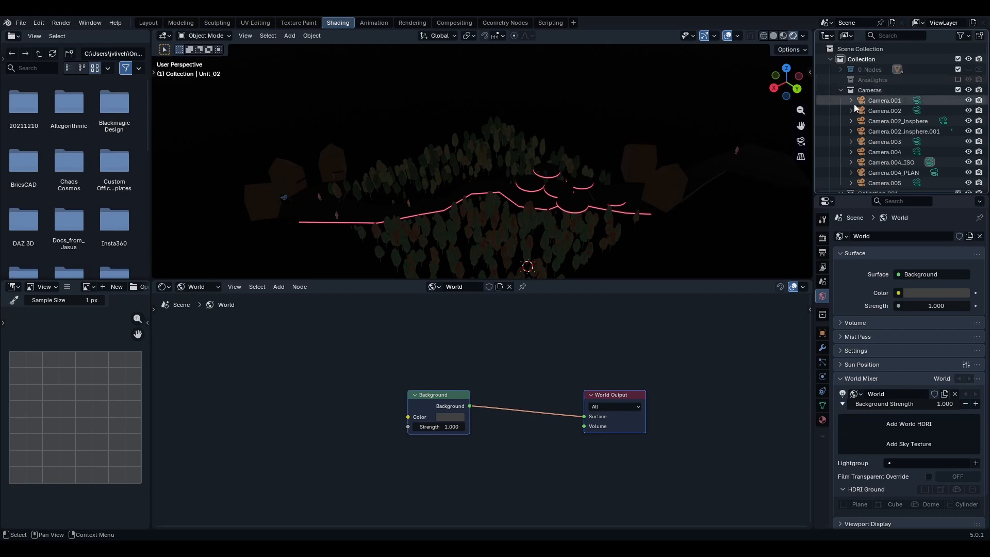
{"action": "middle_click_drag", "start_coordinate": [549, 219], "coordinate": [583, 192]}
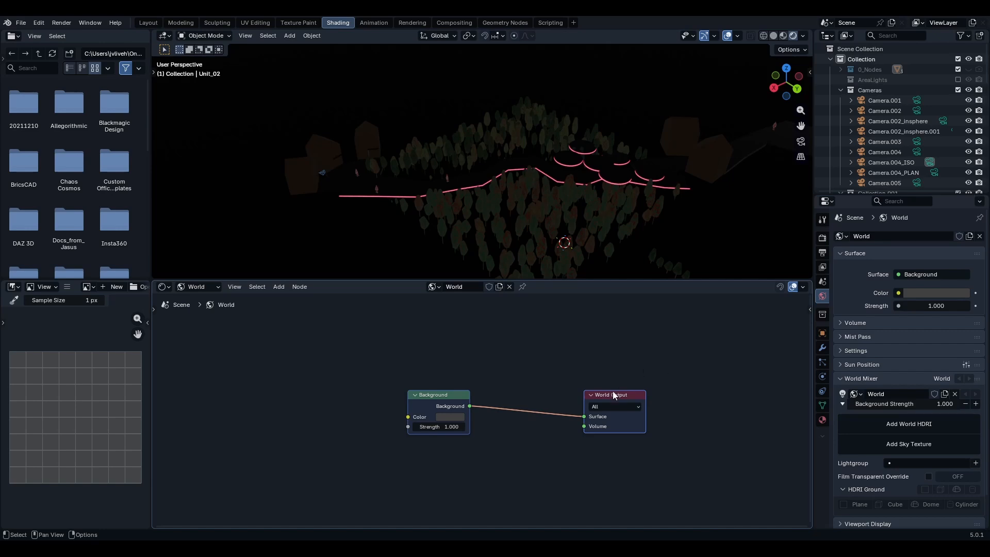
{"action": "mouse_move", "coordinate": [451, 418]}
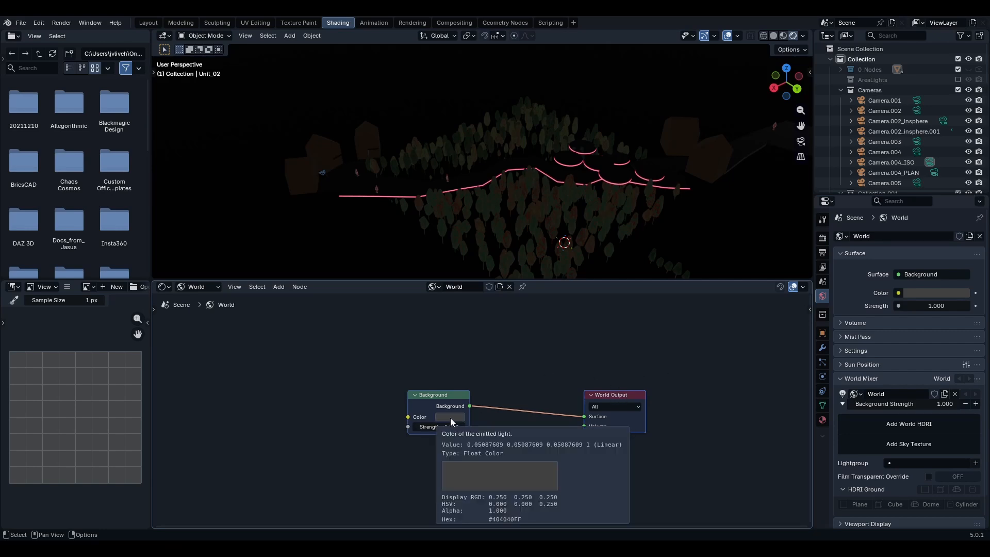
{"action": "middle_click_drag", "start_coordinate": [738, 374], "coordinate": [729, 365]}
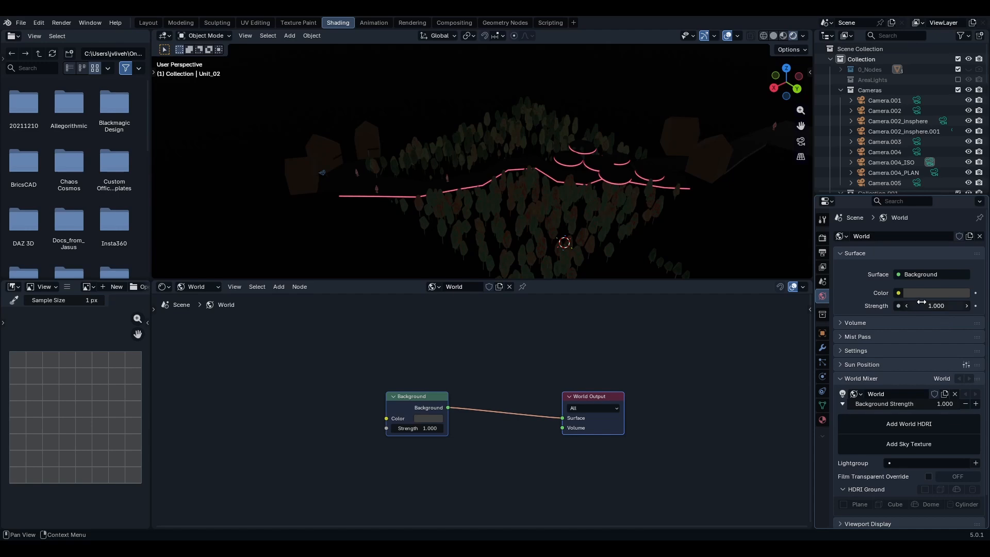
{"action": "middle_click_drag", "start_coordinate": [541, 166], "coordinate": [562, 170]}
{"action": "middle_click_drag", "start_coordinate": [462, 387], "coordinate": [474, 385]}
{"action": "left_click", "coordinate": [289, 419]}
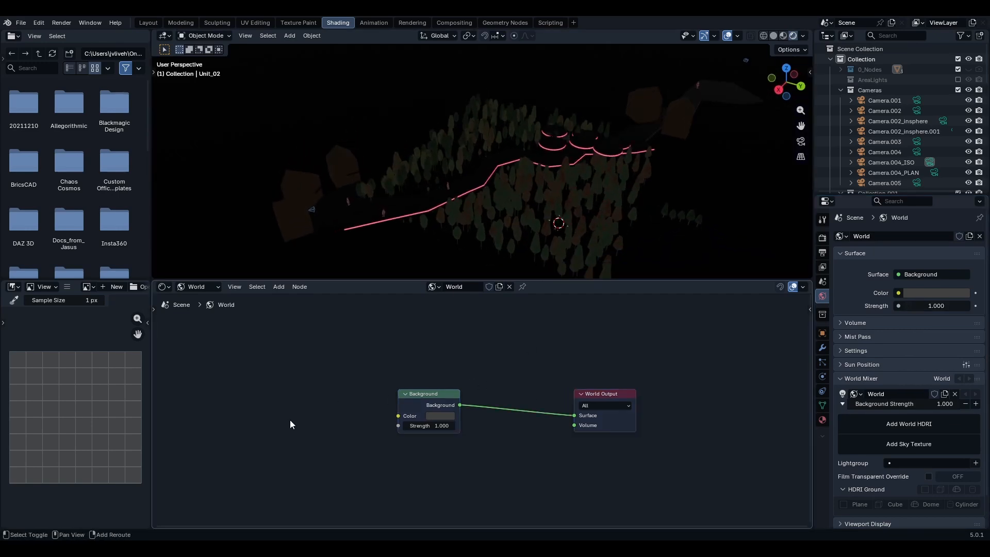
- Add a Sky Texture node to the World node tree and place it beside the Background node
{"action": "key", "text": "shift+a"}
{"action": "type", "text": "sky"}
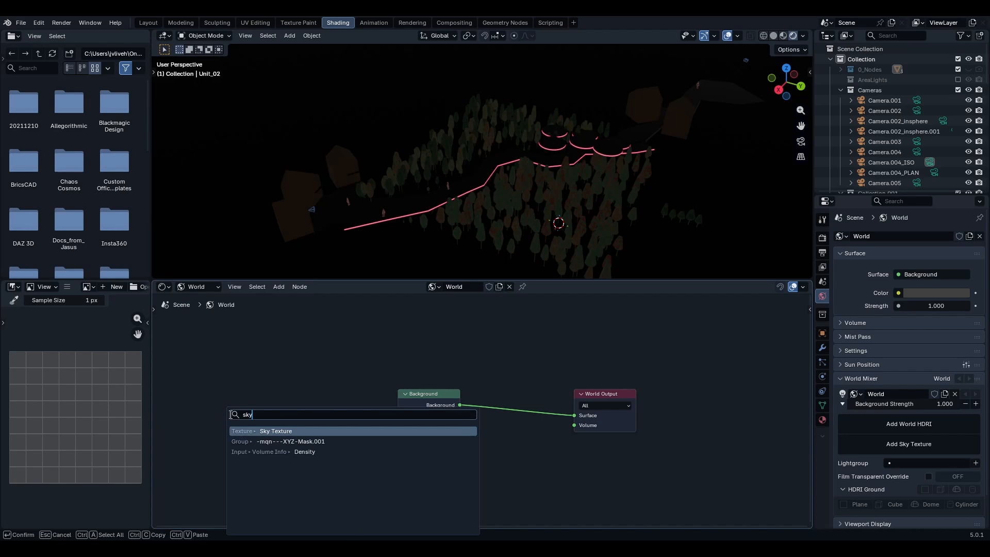
{"action": "key", "text": "Return"}
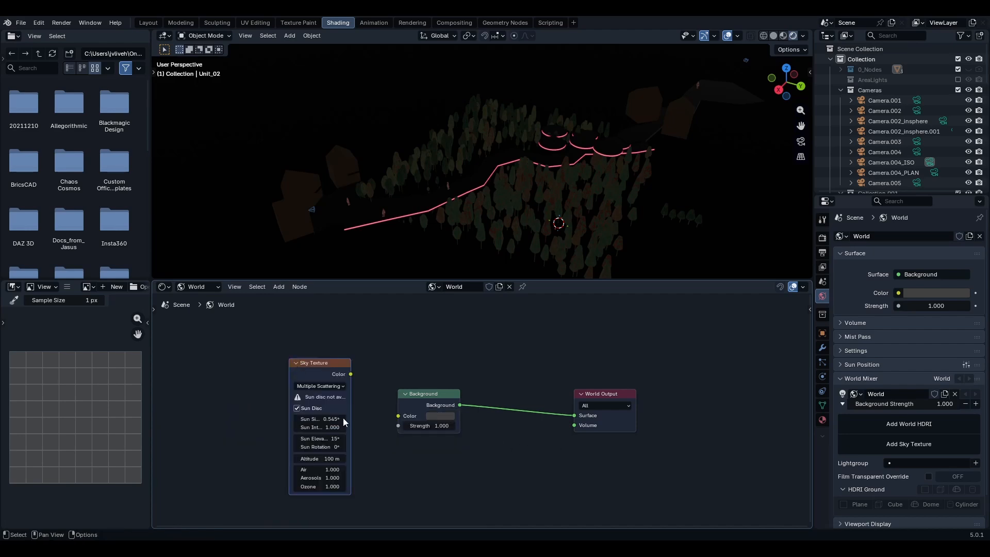
{"action": "middle_click_drag", "start_coordinate": [363, 383], "coordinate": [382, 376]}
- Switch the sky type to Single Scattering and back to Multiple Scattering
{"action": "scroll", "coordinate": [364, 358], "scroll_direction": "up", "scroll_amount": 4}
{"action": "scroll", "coordinate": [383, 375], "scroll_direction": "up", "scroll_amount": 1}
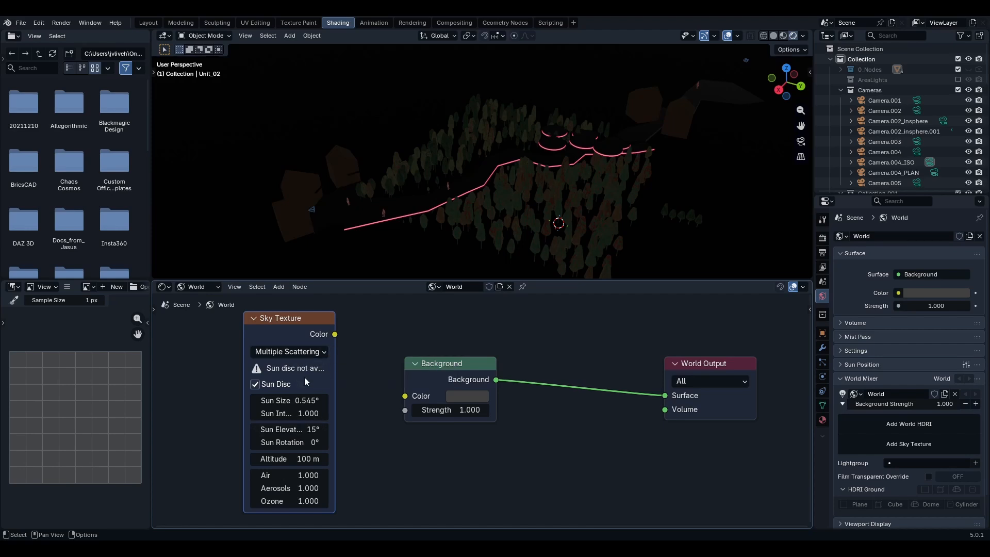
{"action": "left_click", "coordinate": [309, 353]}
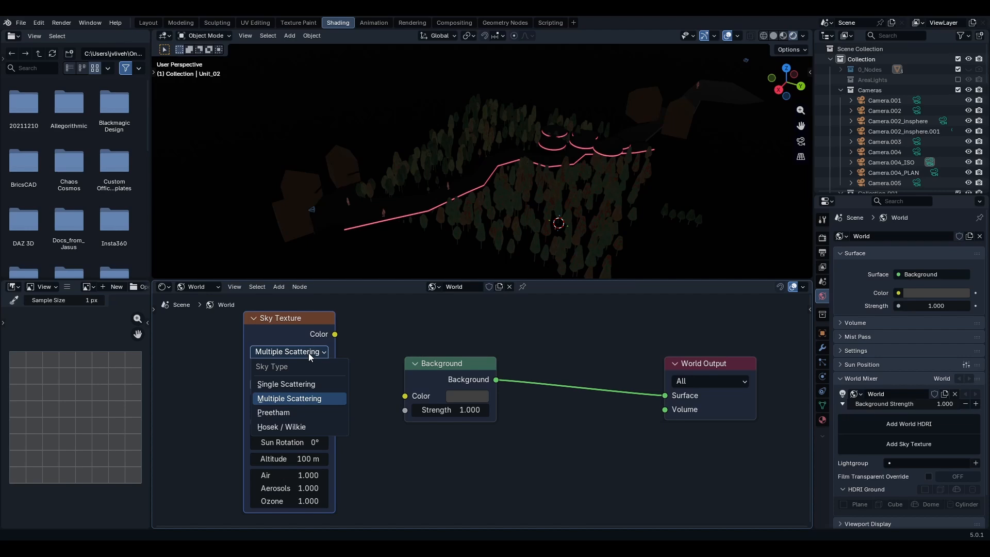
{"action": "left_click", "coordinate": [305, 385]}
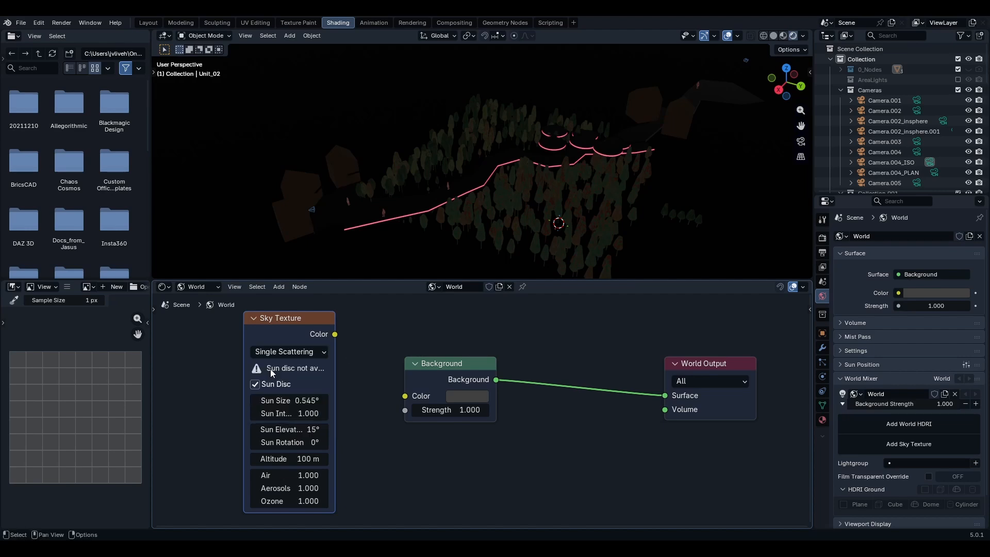
{"action": "left_click", "coordinate": [292, 351]}
{"action": "left_click", "coordinate": [307, 398]}
- Connect the Sky Texture's Color output to the Background node's Color input and move the Background node right
{"action": "left_click_drag", "start_coordinate": [335, 334], "coordinate": [338, 340]}
{"action": "left_click_drag", "start_coordinate": [392, 388], "coordinate": [419, 407]}
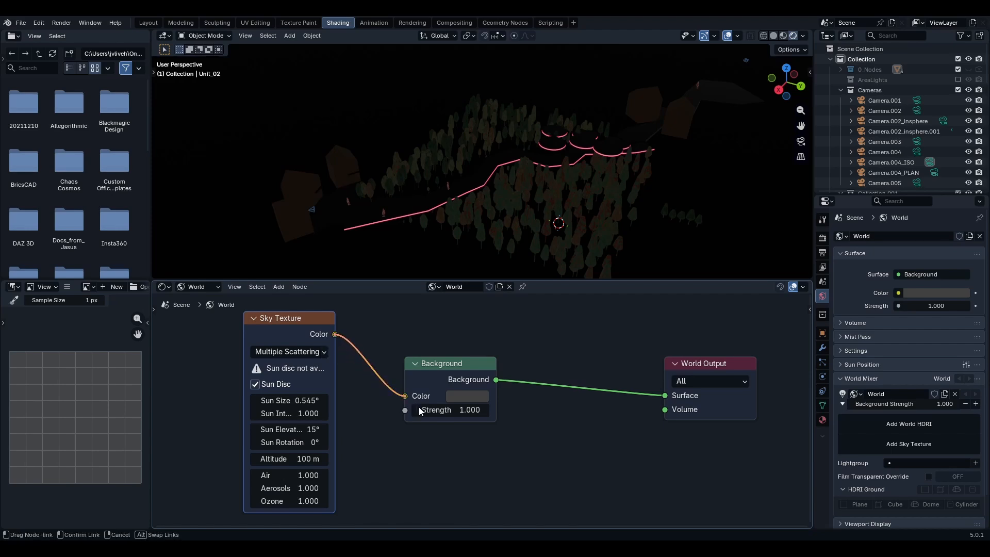
{"action": "left_click_drag", "start_coordinate": [457, 375], "coordinate": [515, 371]}
{"action": "scroll", "coordinate": [669, 240], "scroll_direction": "down", "scroll_amount": 3}
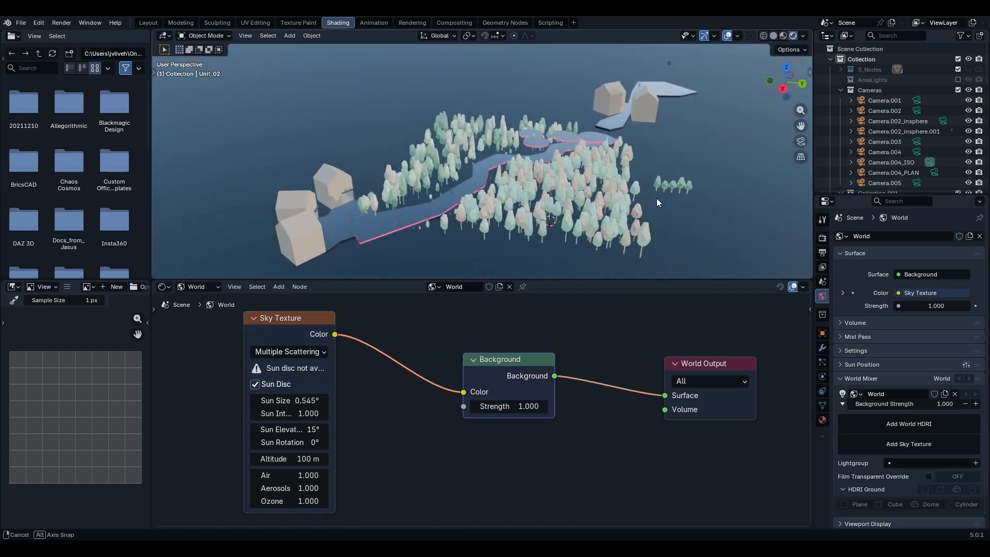
- Reposition the Sky Texture node slightly lower in the node editor
{"action": "middle_click_drag", "start_coordinate": [657, 198], "coordinate": [583, 169]}
{"action": "scroll", "coordinate": [582, 166], "scroll_direction": "down", "scroll_amount": 4}
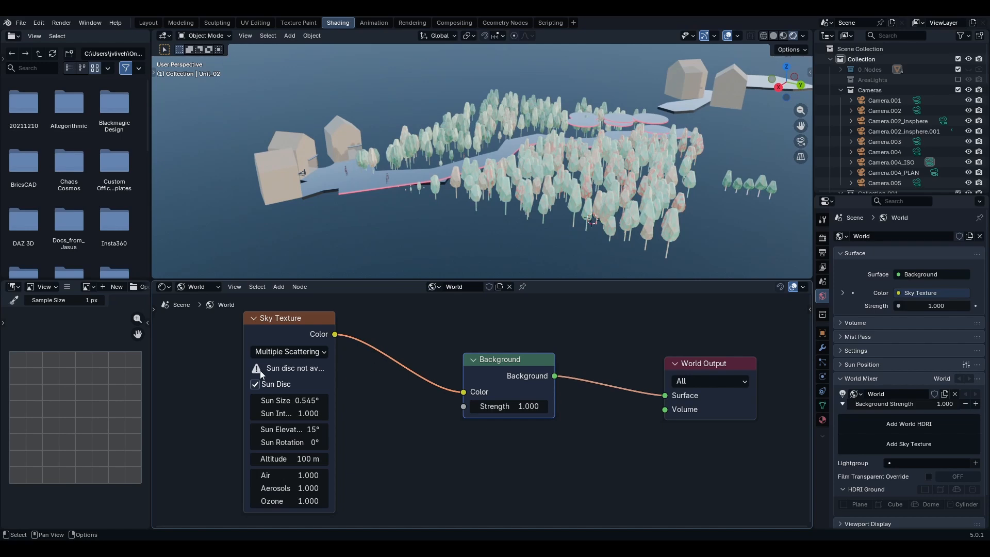
{"action": "left_click_drag", "start_coordinate": [291, 323], "coordinate": [299, 344]}
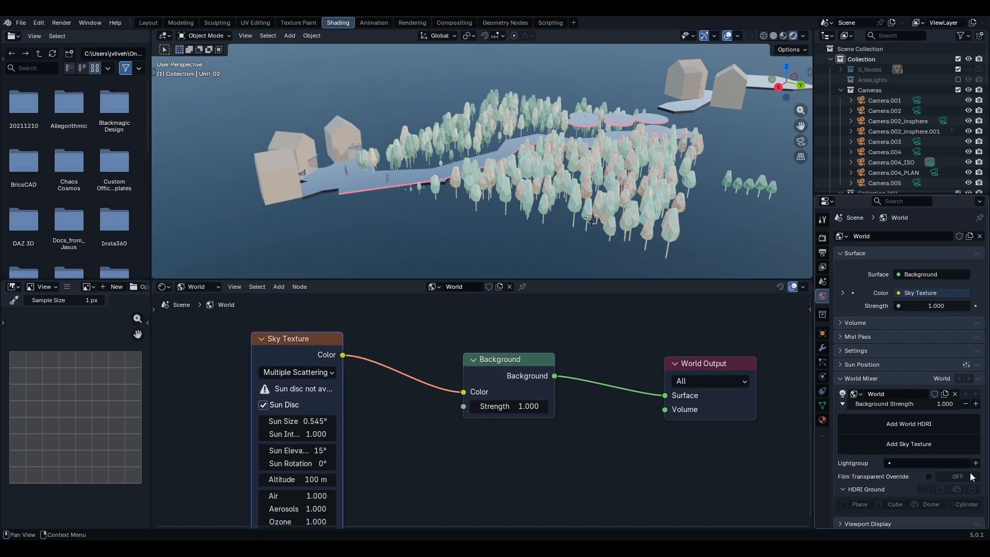
- Set the render engine to Cycles and the device to GPU Compute
{"action": "left_click", "coordinate": [823, 240]}
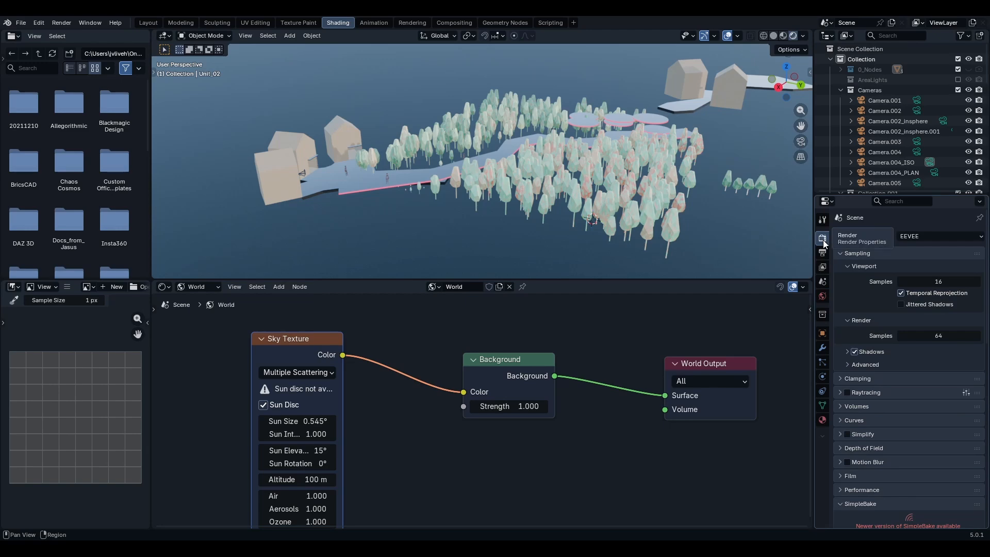
{"action": "left_click", "coordinate": [914, 236]}
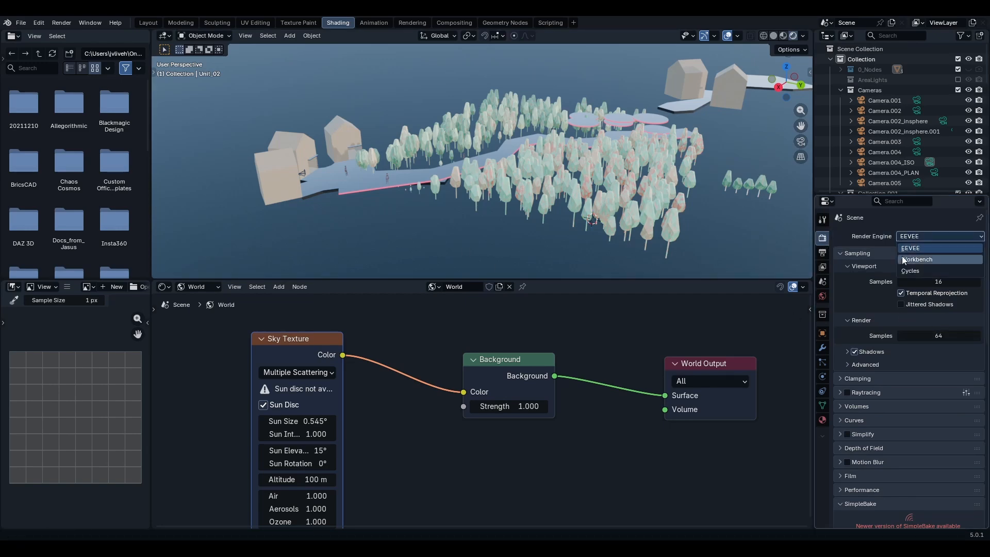
{"action": "left_click", "coordinate": [911, 270]}
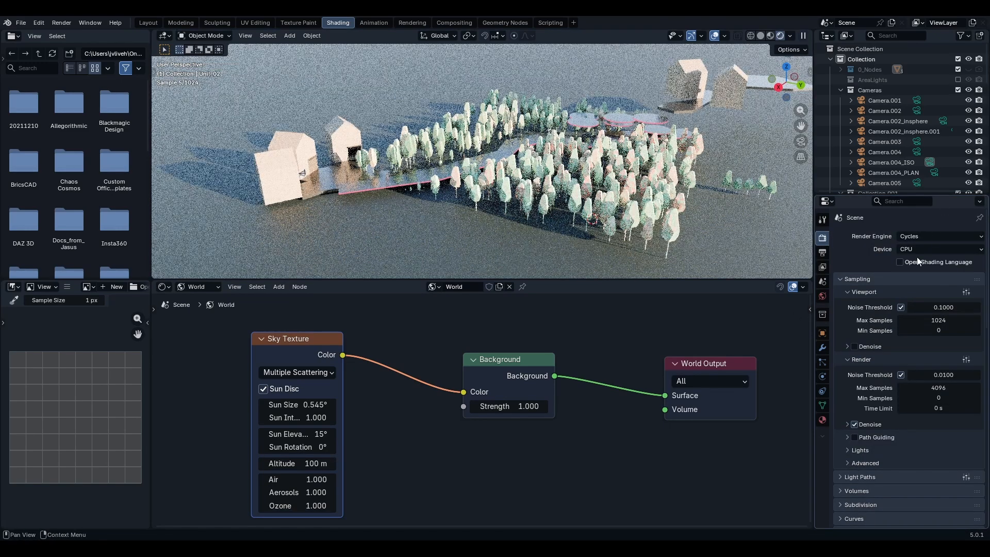
{"action": "left_click", "coordinate": [924, 250]}
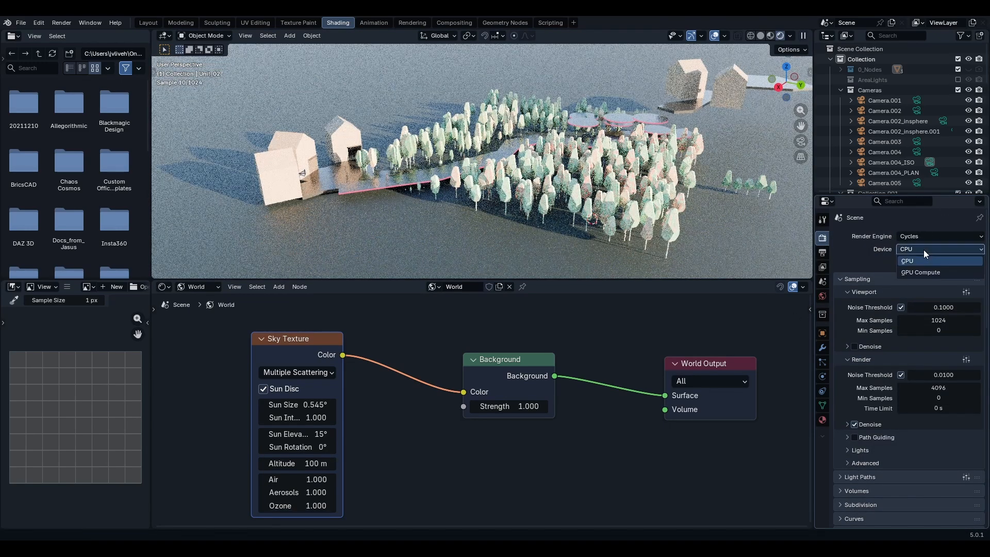
{"action": "left_click", "coordinate": [905, 275]}
- Preview the sky-lit scene in the rendered viewport and reopen the World properties
{"action": "scroll", "coordinate": [497, 181], "scroll_direction": "down", "scroll_amount": 1}
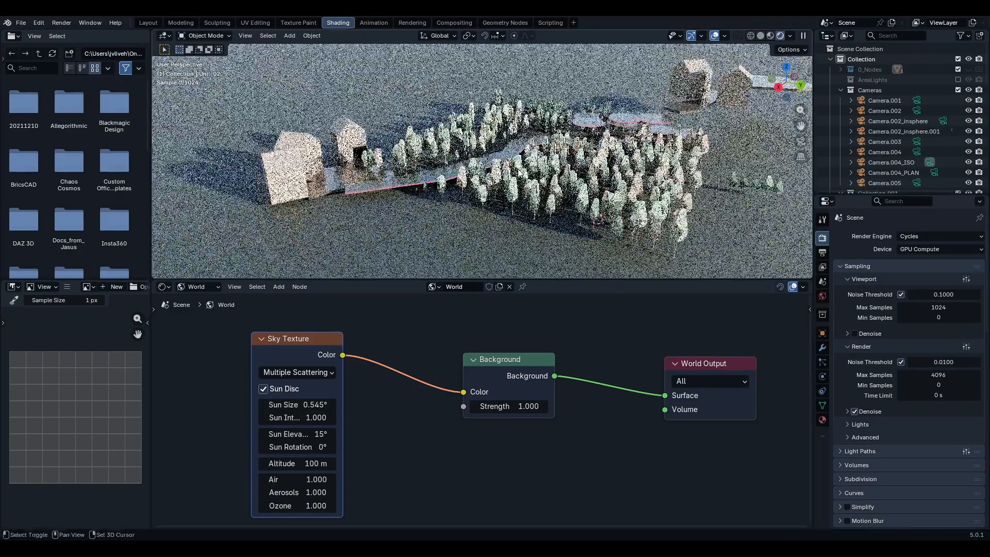
{"action": "middle_click_drag", "start_coordinate": [499, 180], "coordinate": [592, 215]}
{"action": "scroll", "coordinate": [516, 175], "scroll_direction": "up", "scroll_amount": 3}
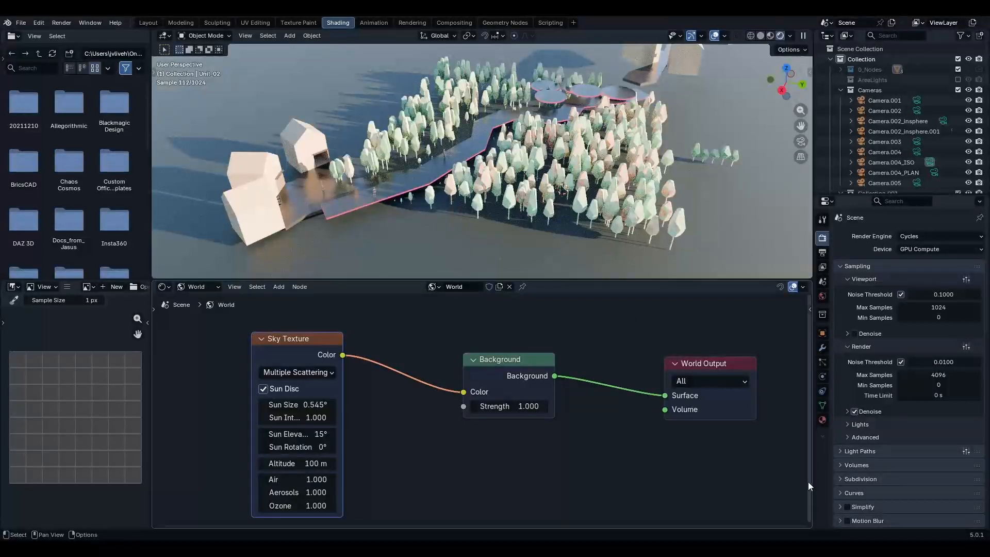
{"action": "left_click", "coordinate": [822, 296]}
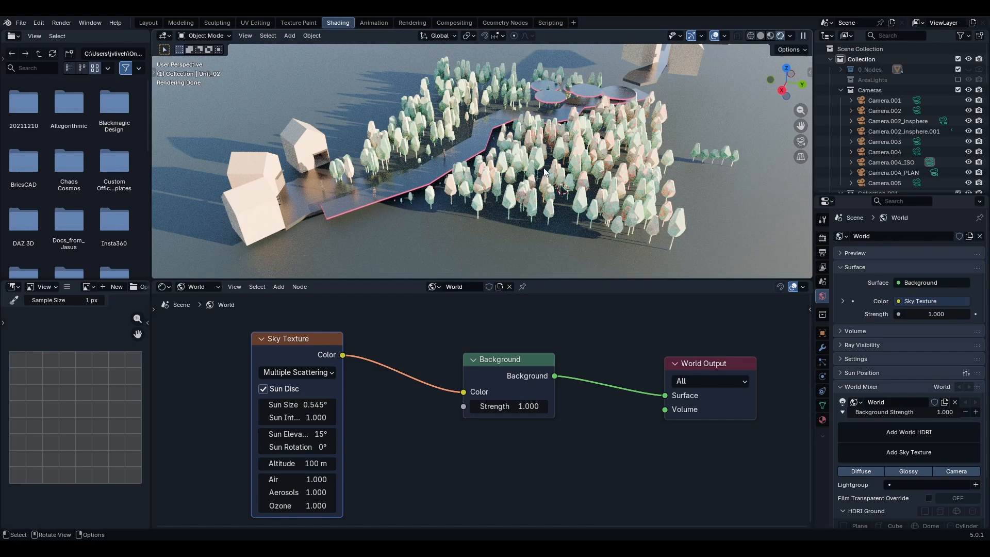
- Widen the Sky Texture node so its parameter labels show in full
{"action": "middle_click_drag", "start_coordinate": [440, 175], "coordinate": [458, 178]}
{"action": "scroll", "coordinate": [397, 411], "scroll_direction": "up", "scroll_amount": 3}
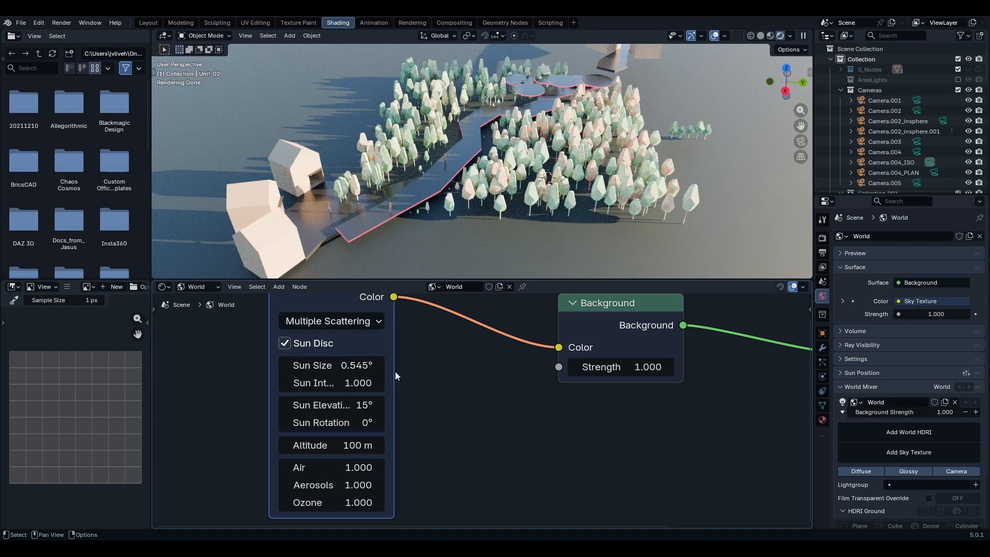
{"action": "left_click_drag", "start_coordinate": [390, 371], "coordinate": [431, 374]}
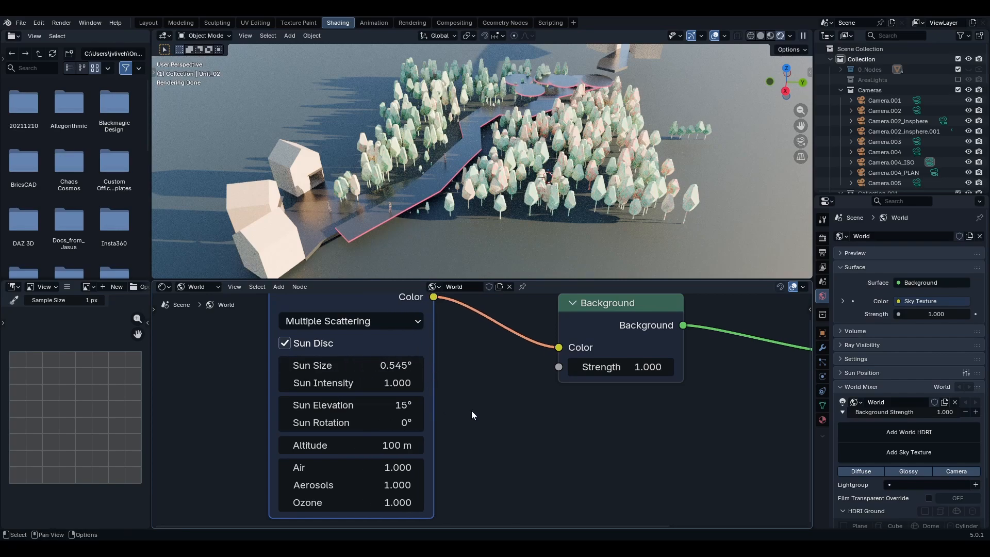
{"action": "scroll", "coordinate": [563, 134], "scroll_direction": "down", "scroll_amount": 5}
{"action": "scroll", "coordinate": [563, 134], "scroll_direction": "down", "scroll_amount": 5}
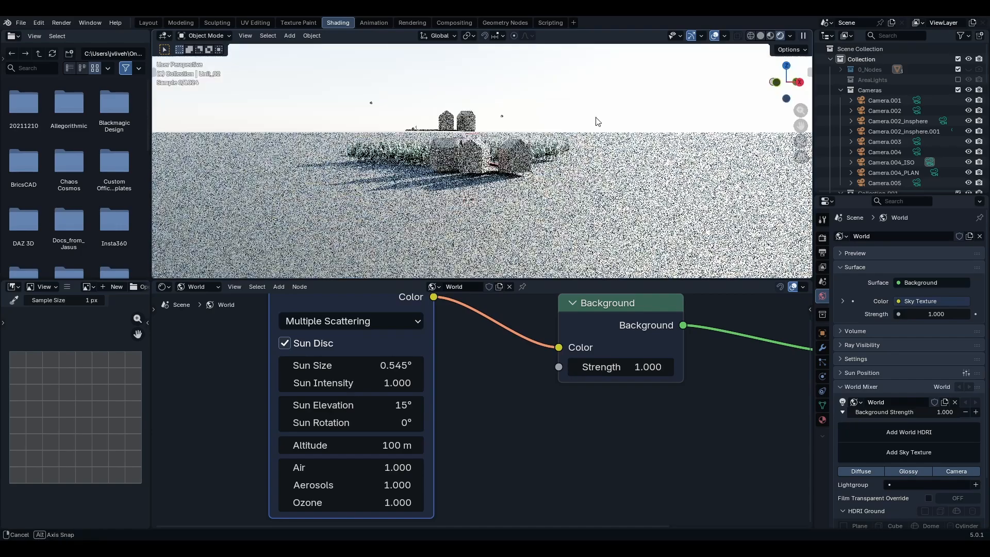
- Adjust the Sky Texture's sun elevation to about 23.8° and sun rotation to about 22.5°
{"action": "scroll", "coordinate": [564, 131], "scroll_direction": "up", "scroll_amount": 5}
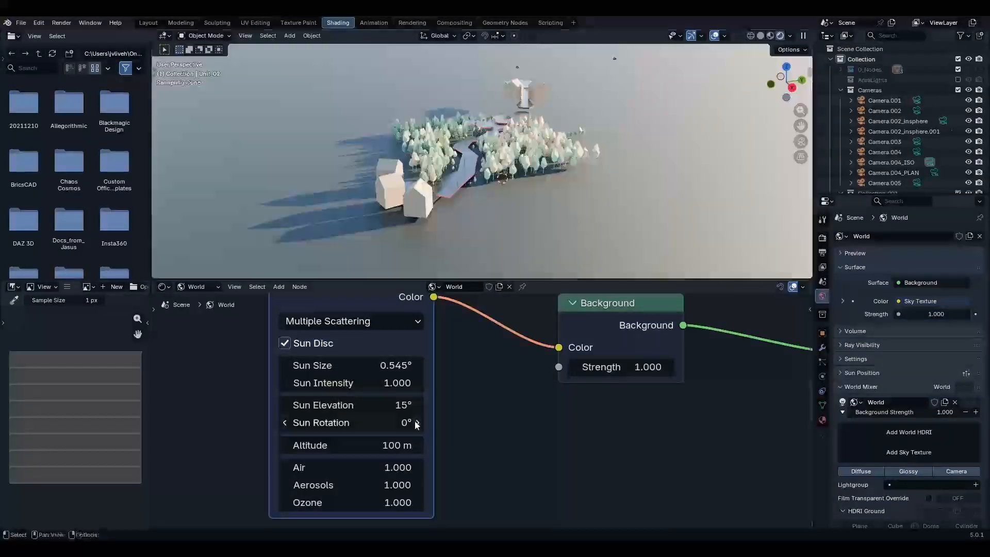
{"action": "left_click_drag", "start_coordinate": [401, 404], "coordinate": [353, 405]}
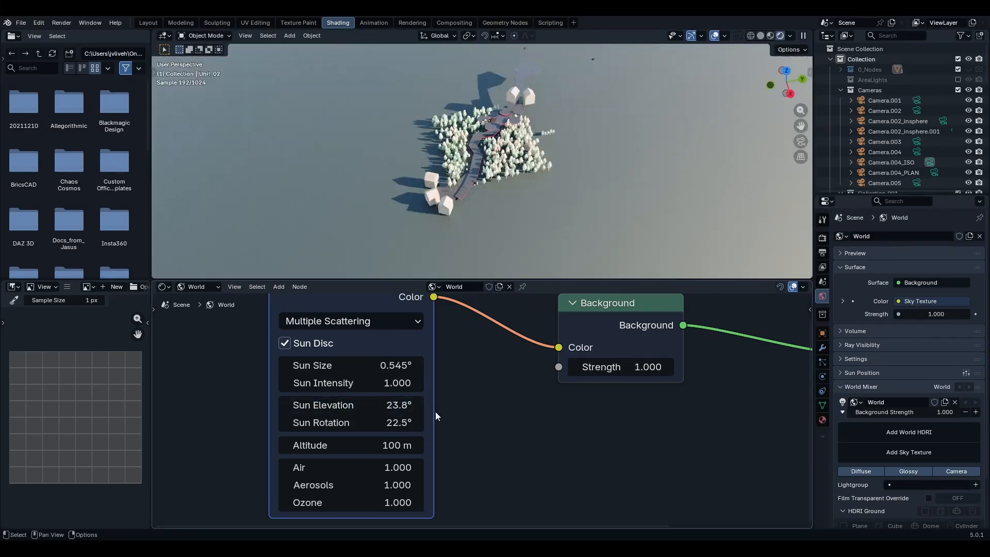
{"action": "middle_click_drag", "start_coordinate": [482, 401], "coordinate": [410, 394]}
{"action": "scroll", "coordinate": [360, 413], "scroll_direction": "down", "scroll_amount": 4}
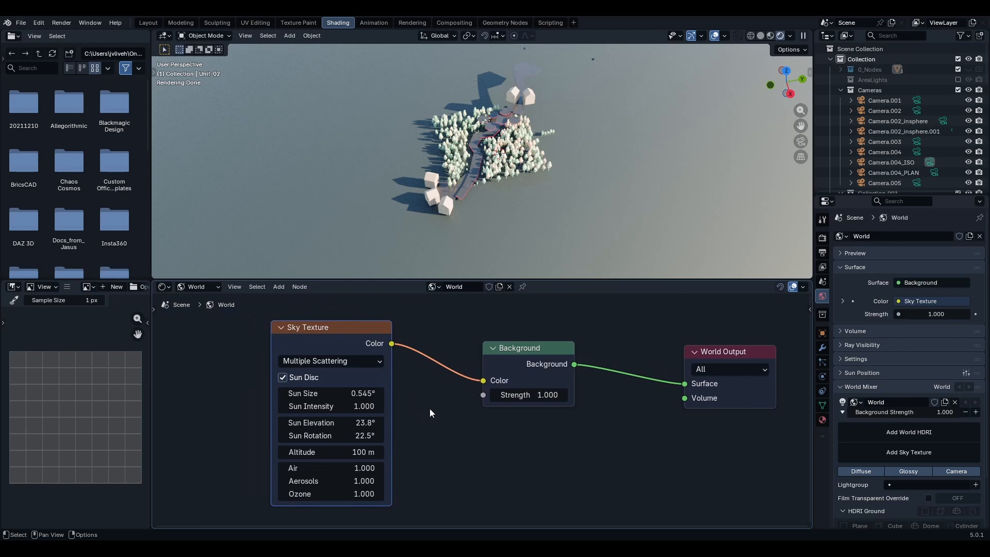
{"action": "middle_click_drag", "start_coordinate": [436, 410], "coordinate": [456, 416]}
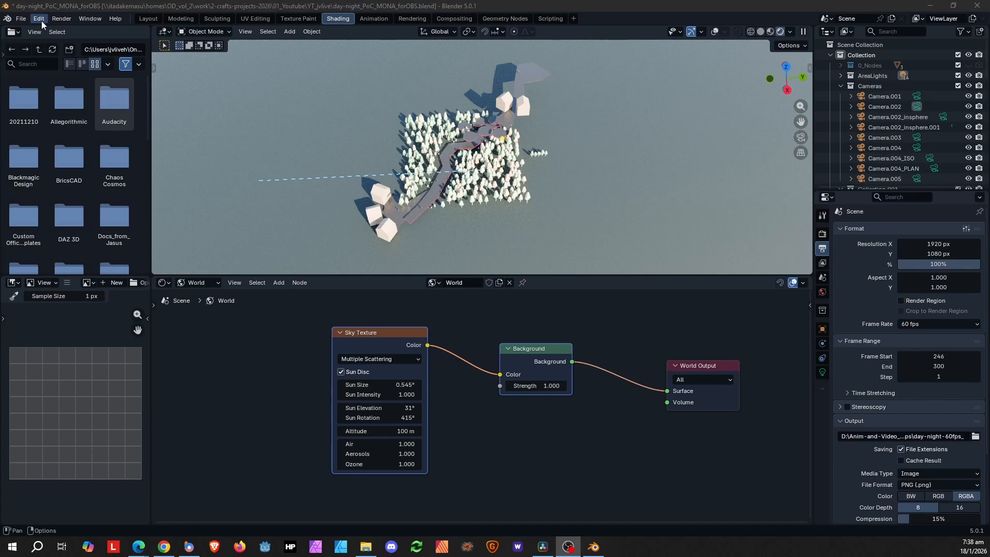
- Open Preferences and search the installed add-ons for the Sun Position add-on
{"action": "left_click", "coordinate": [41, 19]}
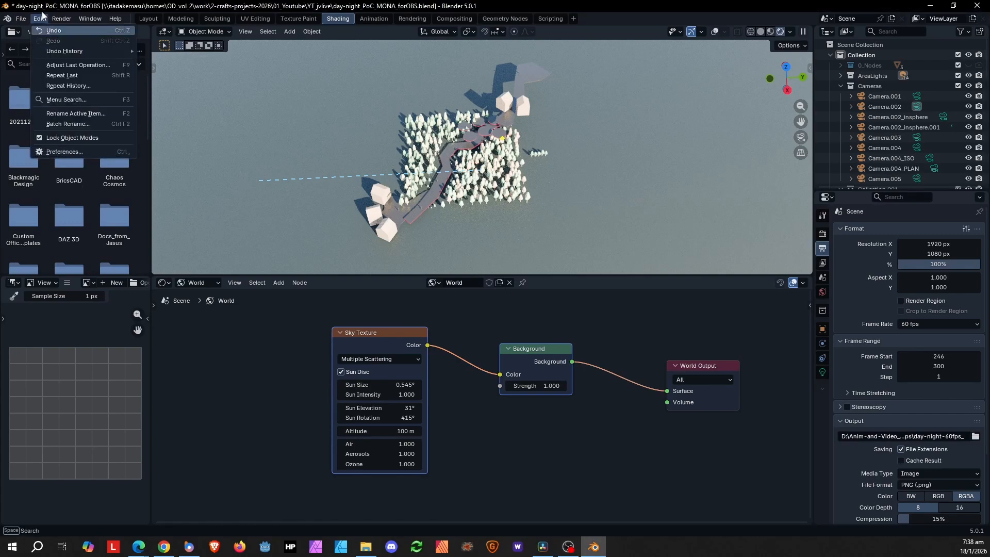
{"action": "left_click", "coordinate": [75, 151]}
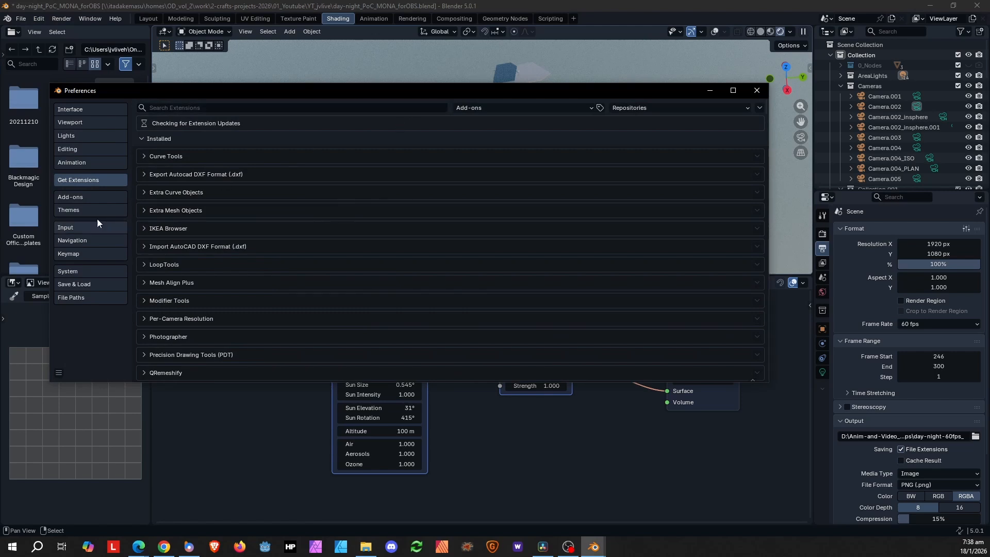
{"action": "left_click", "coordinate": [172, 106]}
{"action": "type", "text": "sun"}
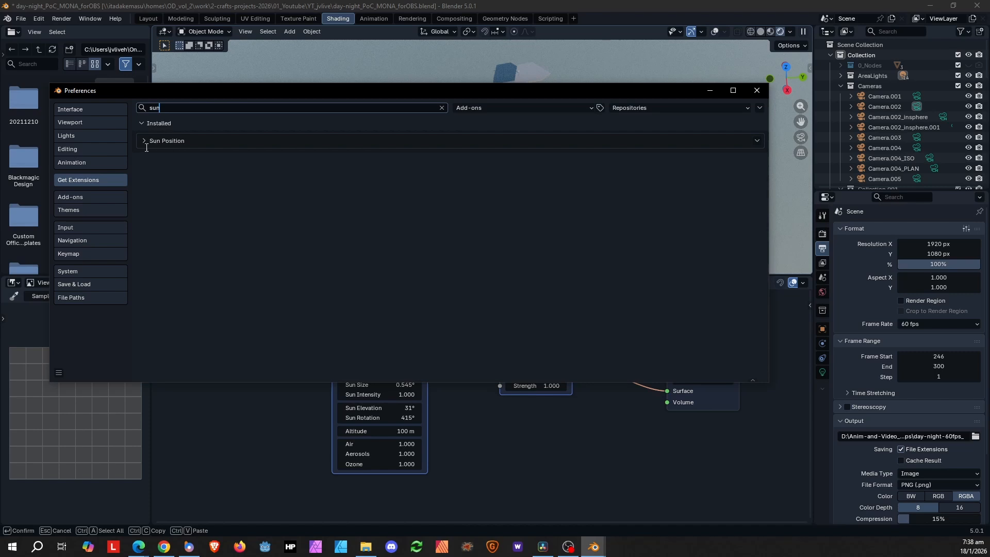
{"action": "left_click", "coordinate": [143, 142]}
{"action": "left_click", "coordinate": [144, 141]}
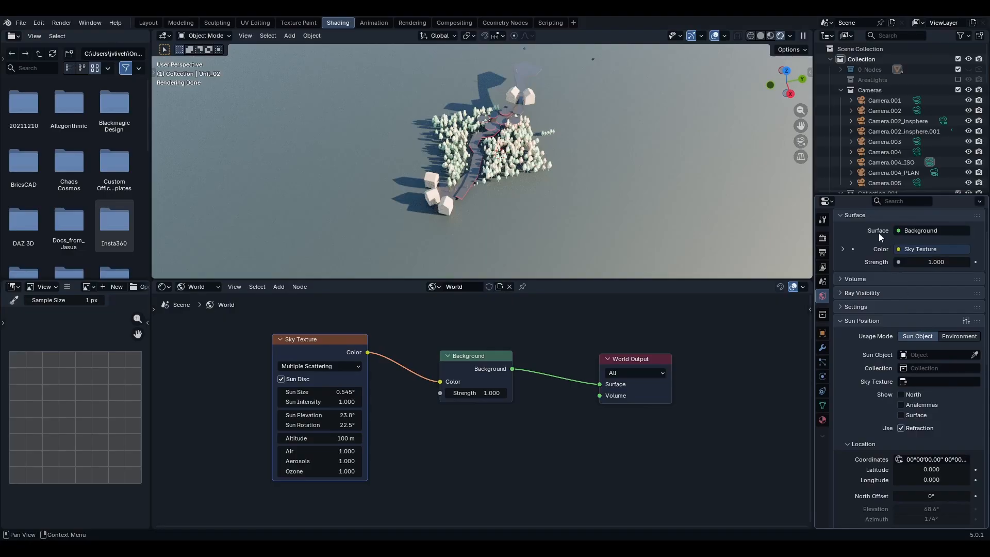
- Examine the World's Sun Position panel and the choices available for its sun object
{"action": "left_click", "coordinate": [842, 323]}
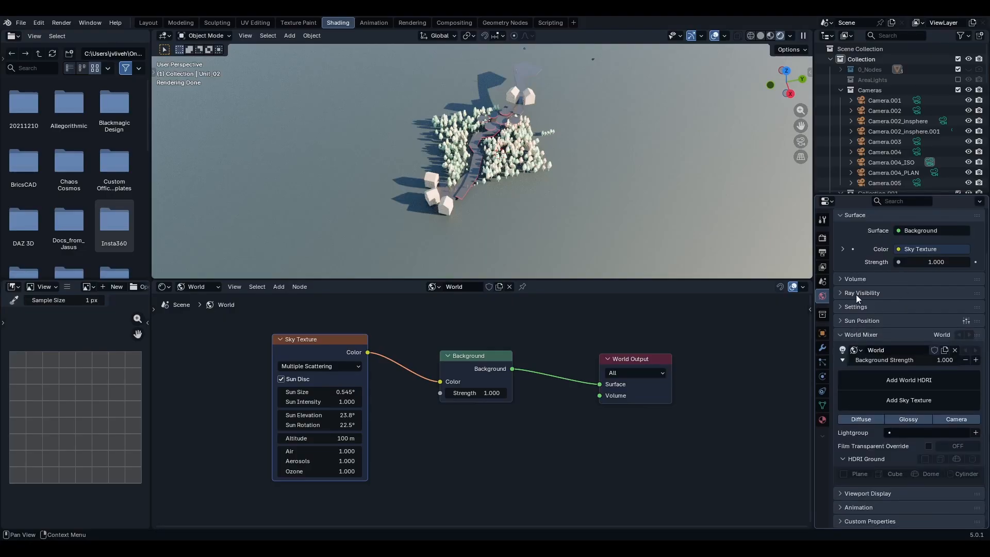
{"action": "left_click", "coordinate": [841, 321]}
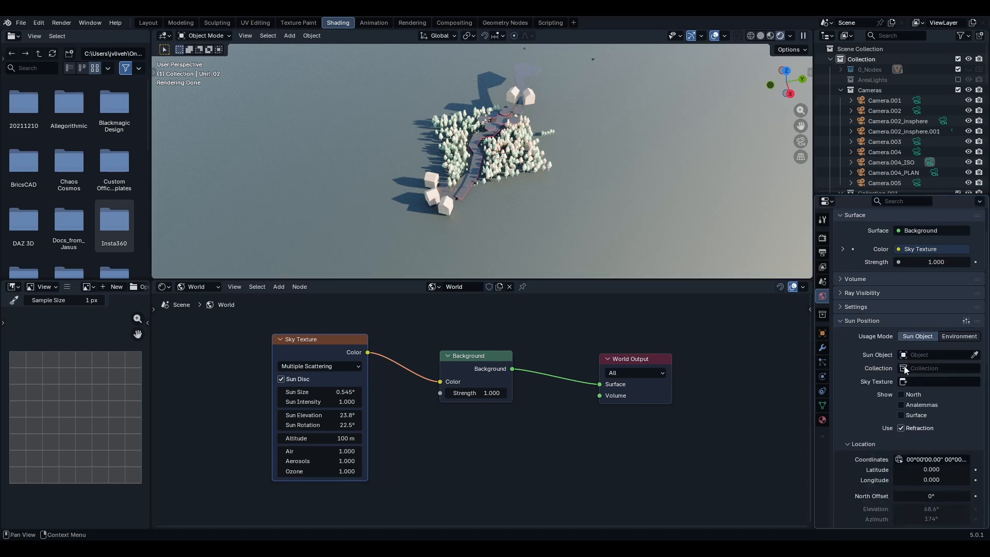
{"action": "left_click", "coordinate": [910, 356]}
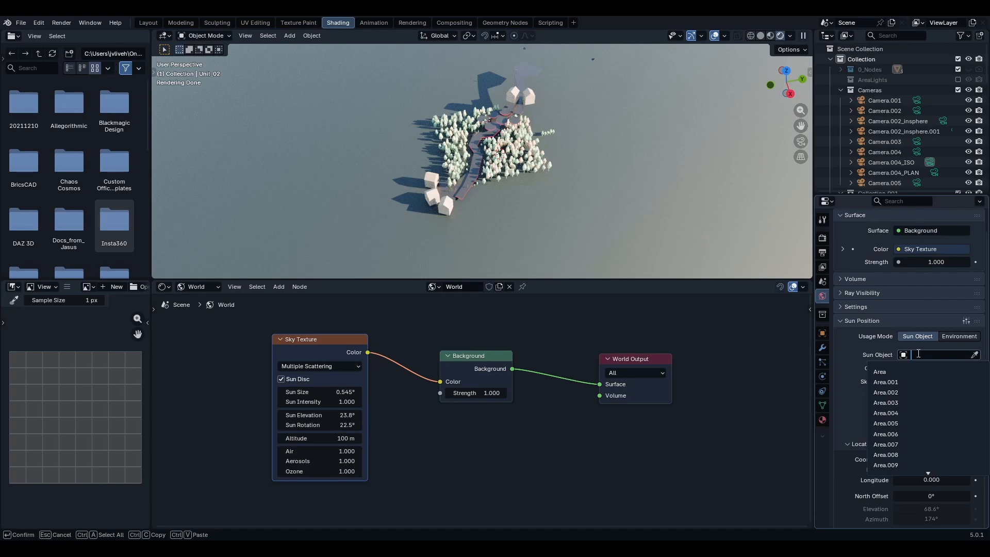
{"action": "left_click", "coordinate": [839, 345]}
{"action": "scroll", "coordinate": [591, 176], "scroll_direction": "up", "scroll_amount": 3}
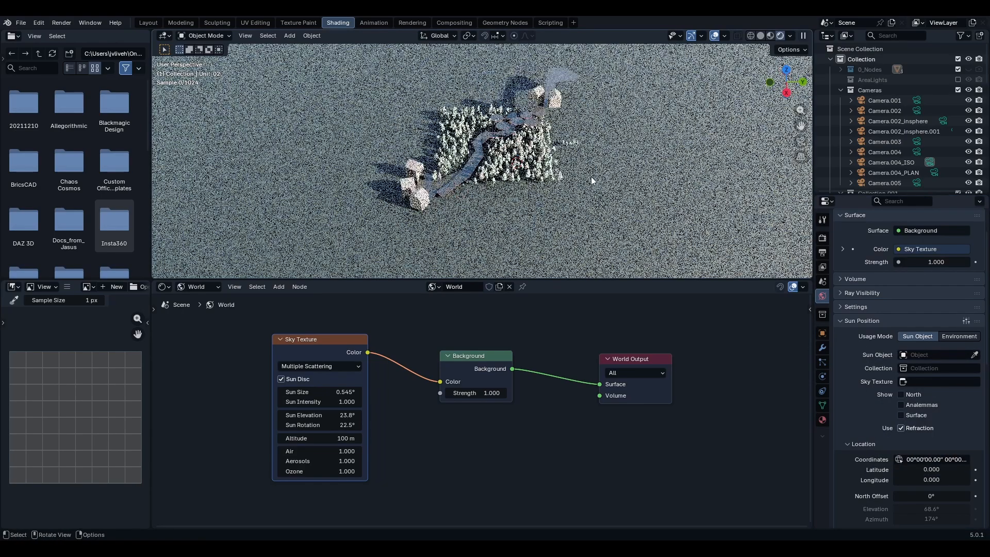
{"action": "middle_click_drag", "start_coordinate": [599, 180], "coordinate": [595, 206], "text": "shift"}
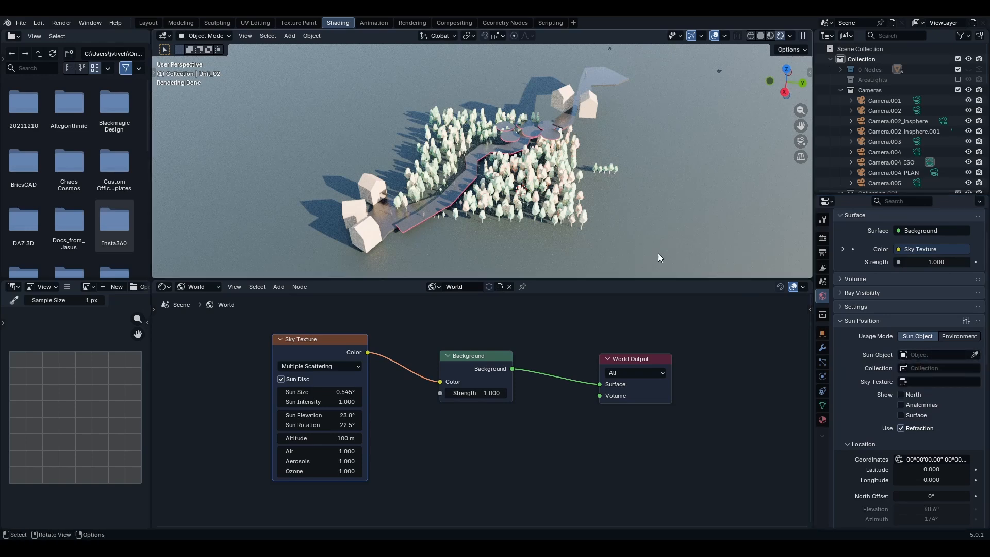
{"action": "middle_click_drag", "start_coordinate": [613, 227], "coordinate": [601, 215]}
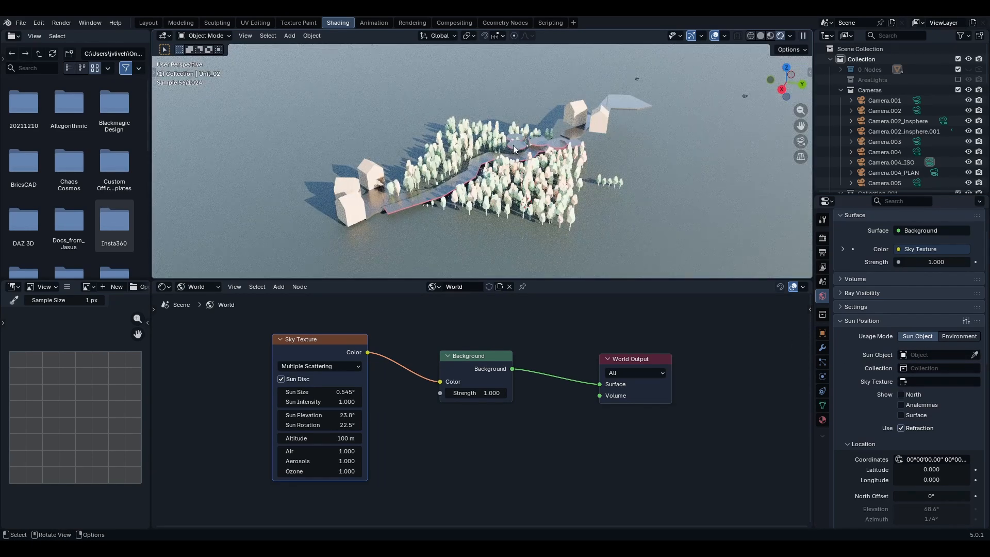
{"action": "left_click", "coordinate": [930, 356]}
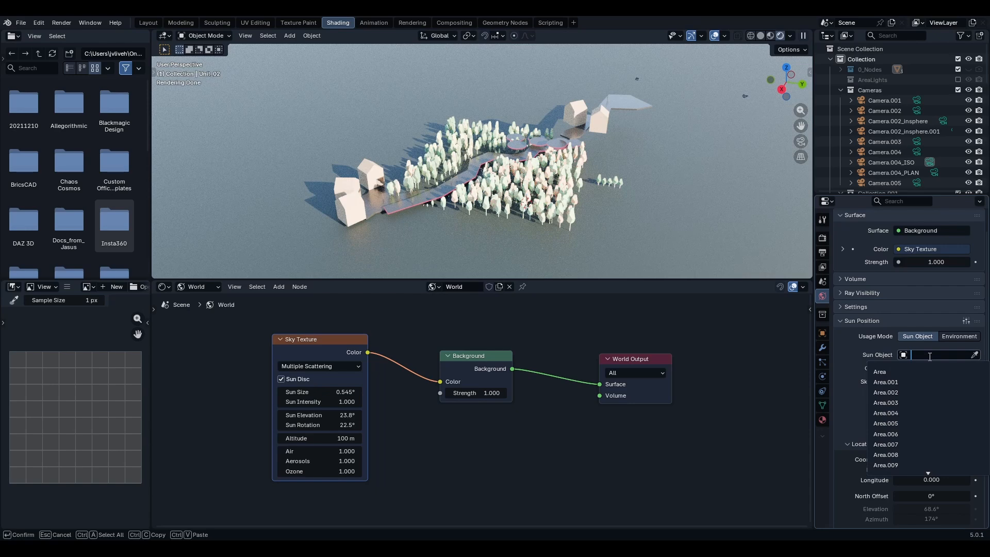
{"action": "key", "text": "Escape"}
{"action": "middle_click_drag", "start_coordinate": [378, 204], "coordinate": [387, 209]}
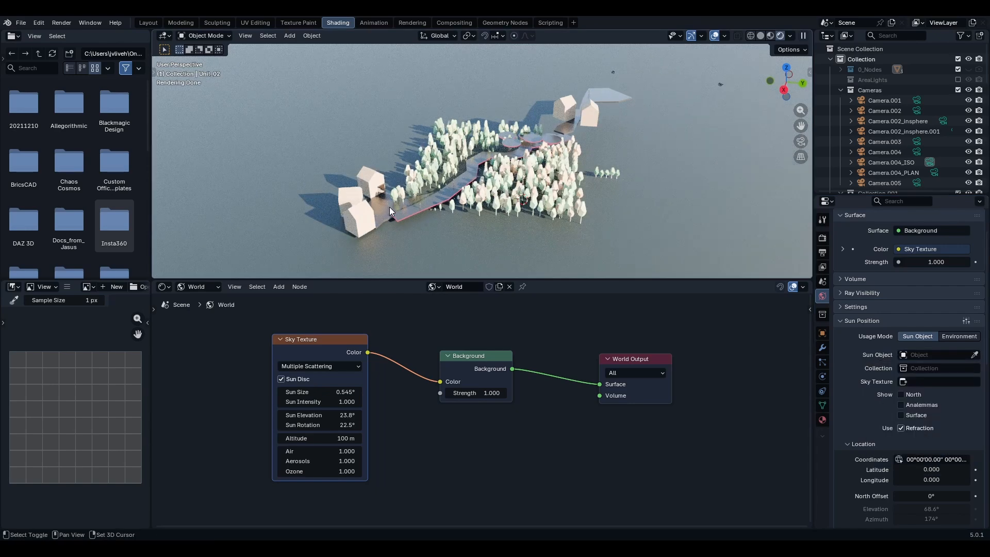
- Add a Sun light and move it straight up along Z by about 140 m
{"action": "key", "text": "shift+a"}
{"action": "mouse_move", "coordinate": [372, 355]}
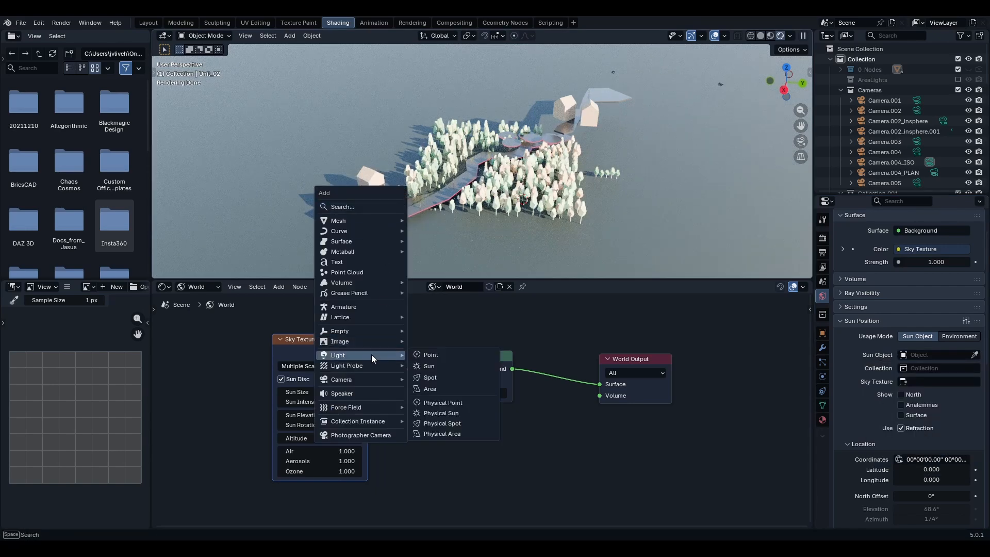
{"action": "left_click", "coordinate": [437, 367]}
{"action": "key", "text": "g"}
{"action": "key", "text": "z"}
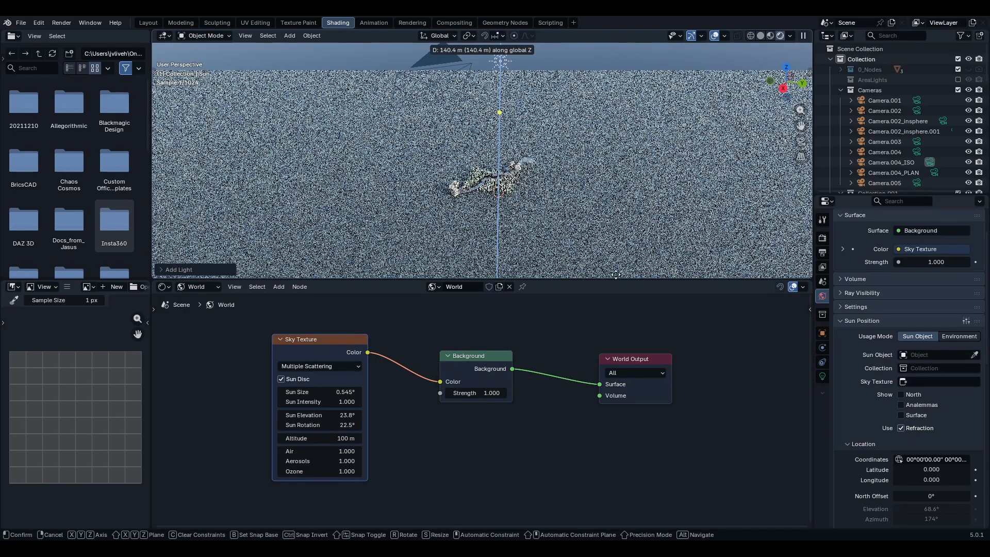
{"action": "left_click", "coordinate": [627, 271]}
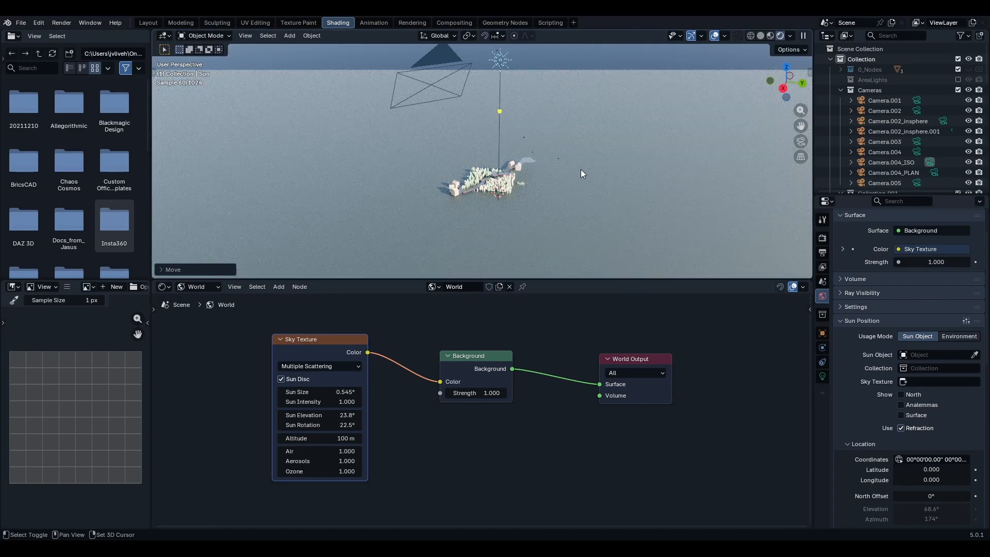
- Assign the Sun light as the Sun Position's sun object and the Sky Texture node as its sky texture
{"action": "middle_click_drag", "start_coordinate": [580, 169], "coordinate": [561, 119]}
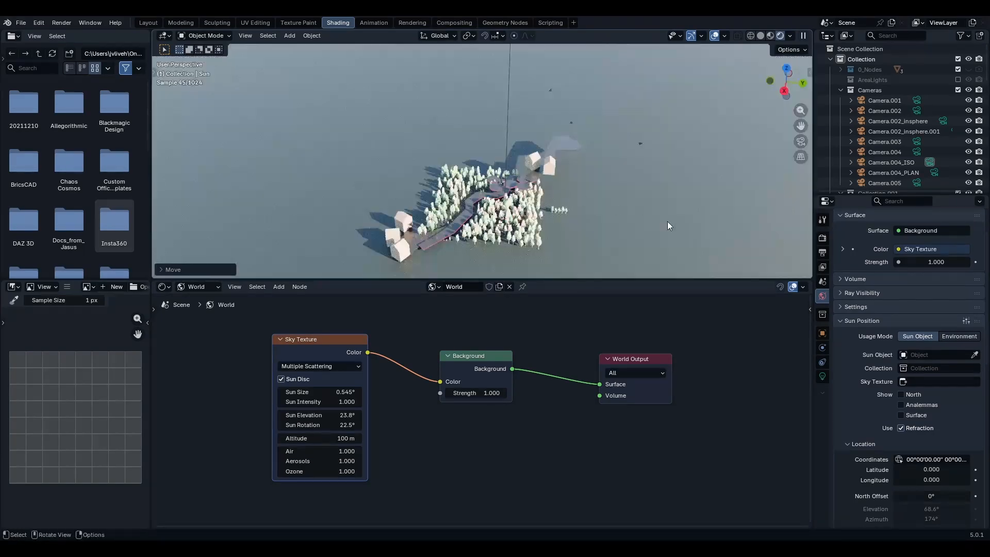
{"action": "left_click", "coordinate": [906, 354]}
{"action": "scroll", "coordinate": [901, 443], "scroll_direction": "down", "scroll_amount": 5}
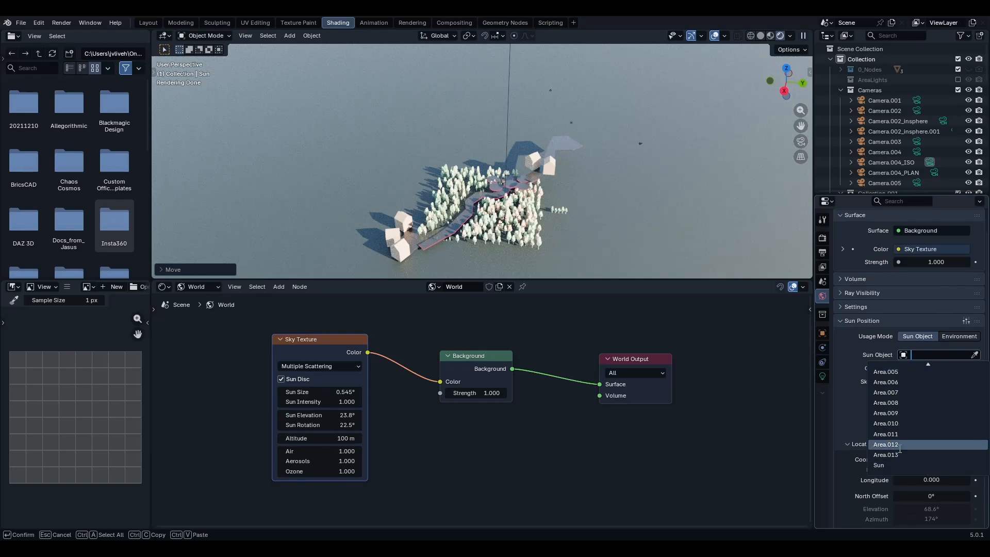
{"action": "left_click", "coordinate": [889, 465]}
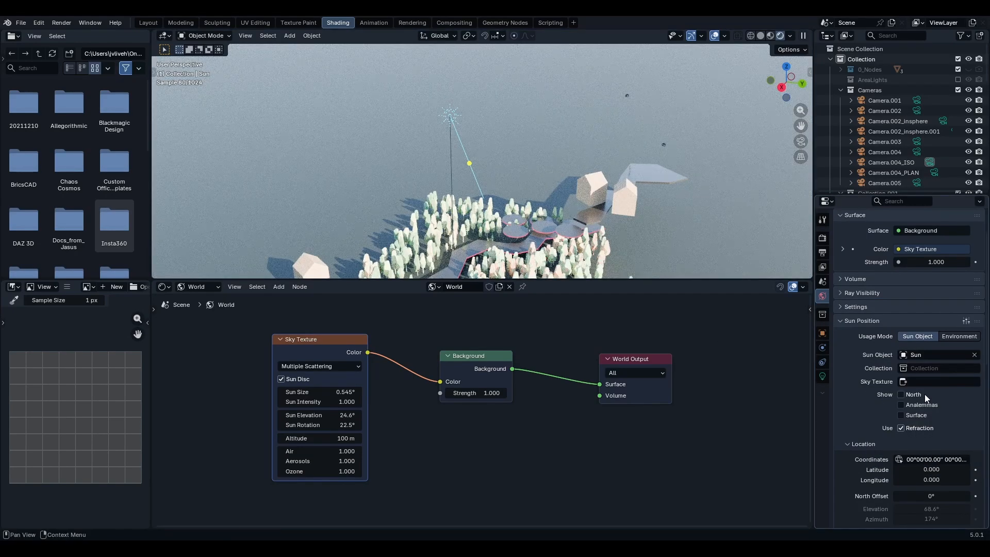
{"action": "left_click", "coordinate": [903, 382]}
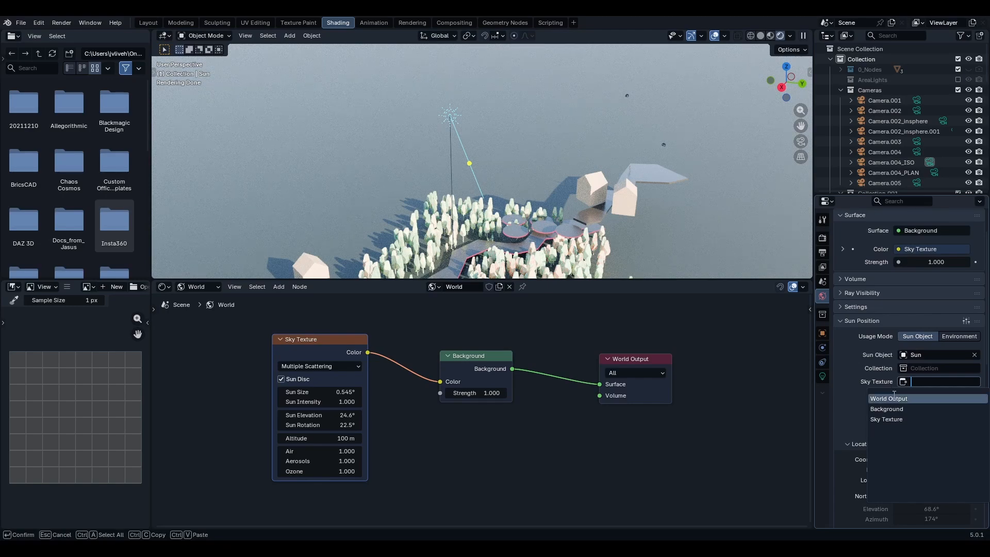
{"action": "left_click", "coordinate": [903, 420]}
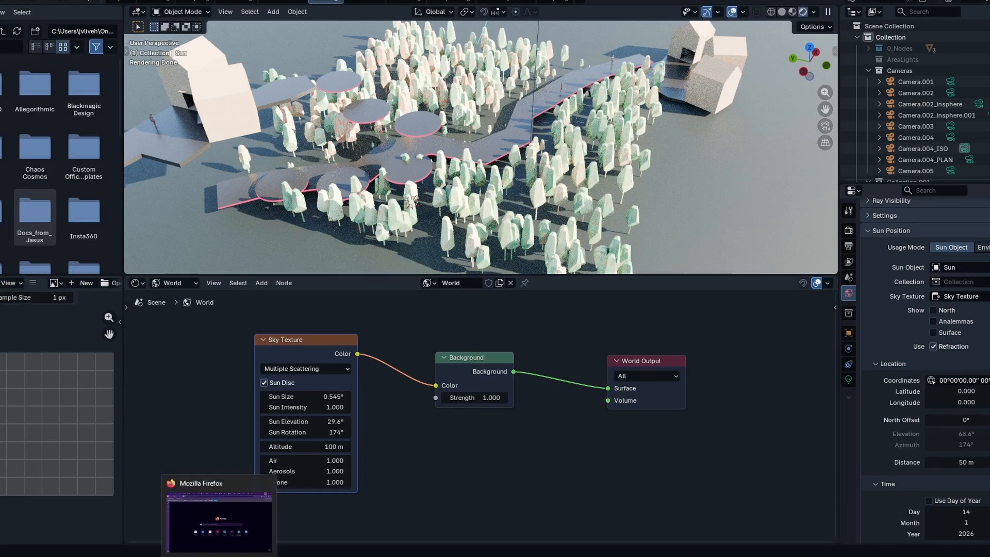
- Switch to Firefox and search the web for siam reap latlong
{"action": "left_click", "coordinate": [219, 556]}
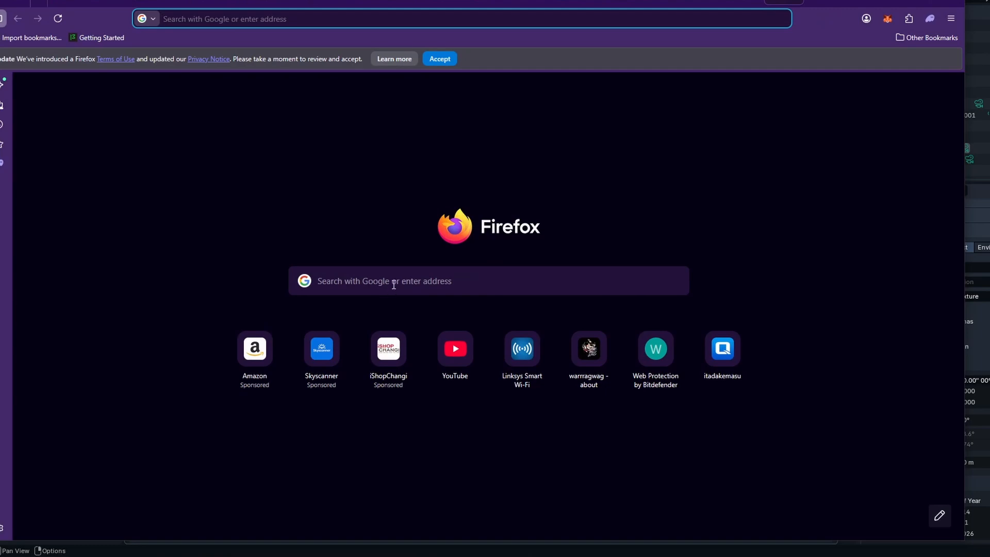
{"action": "left_click", "coordinate": [393, 284]}
{"action": "type", "text": "si"}
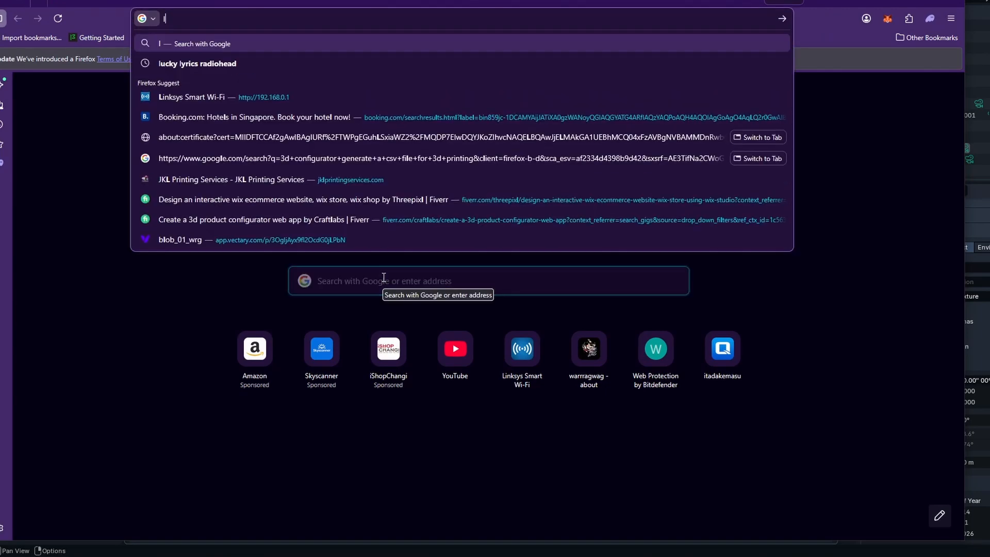
{"action": "type", "text": "am"}
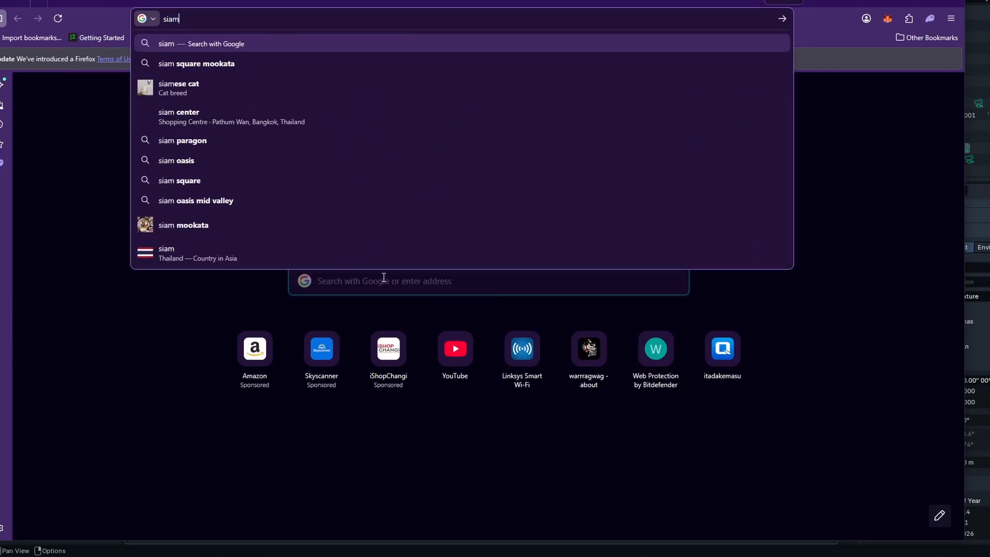
{"action": "type", "text": " reap la"}
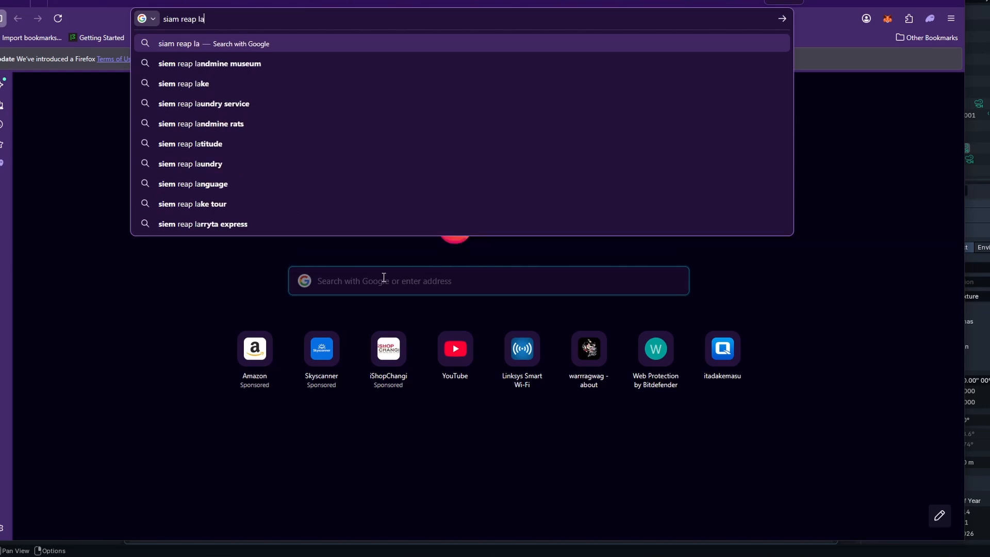
{"action": "type", "text": "tlong"}
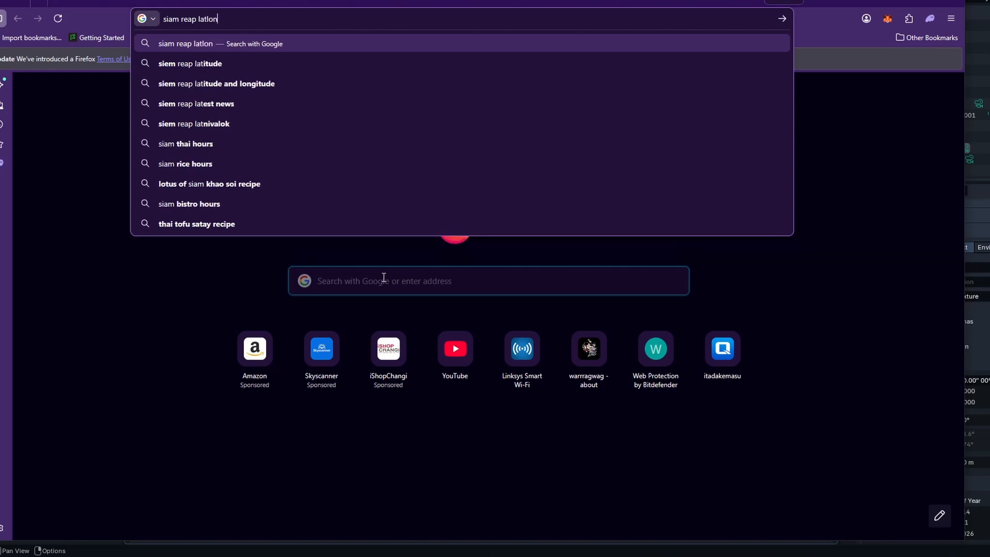
{"action": "key", "text": "Return"}
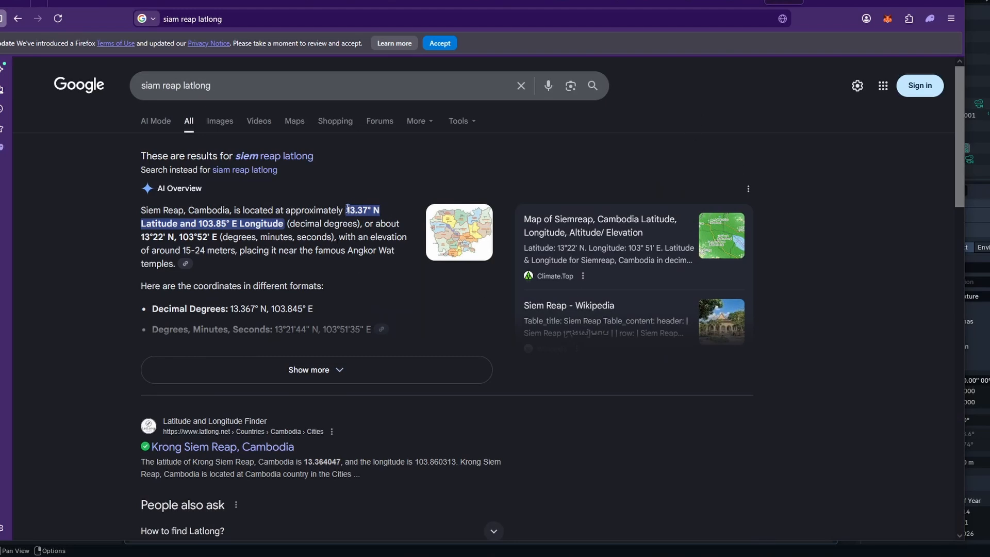
- Try to paste Siem Reap's latitude 13.37° into the Sun Position latitude
{"action": "left_click_drag", "start_coordinate": [346, 209], "coordinate": [373, 209]}
{"action": "key", "text": "ctrl+c"}
{"action": "left_click_drag", "start_coordinate": [874, 4], "coordinate": [0, 42]}
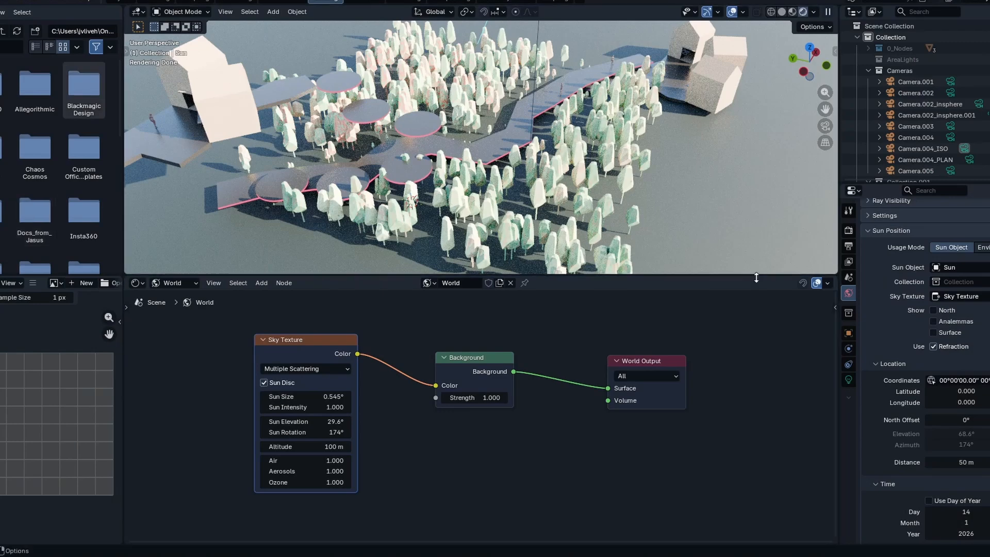
{"action": "left_click", "coordinate": [950, 392]}
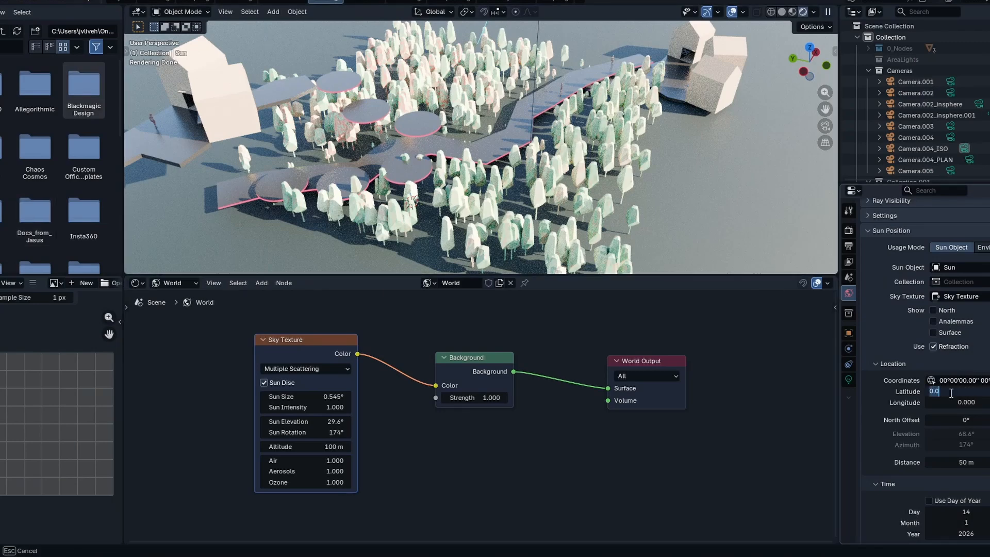
{"action": "key", "text": "ctrl+v"}
{"action": "left_click_drag", "start_coordinate": [0, 57], "coordinate": [868, 32]}
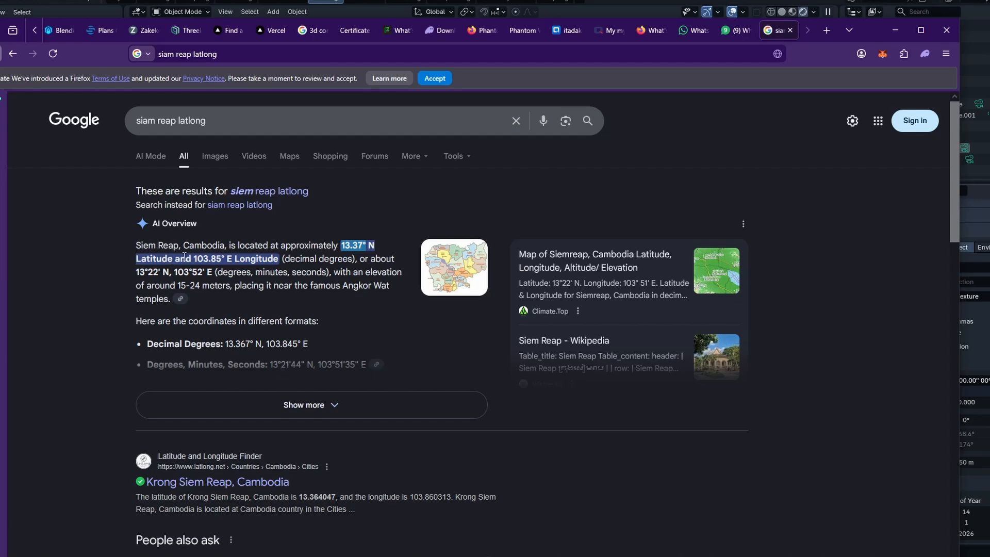
{"action": "left_click_drag", "start_coordinate": [195, 256], "coordinate": [221, 258]}
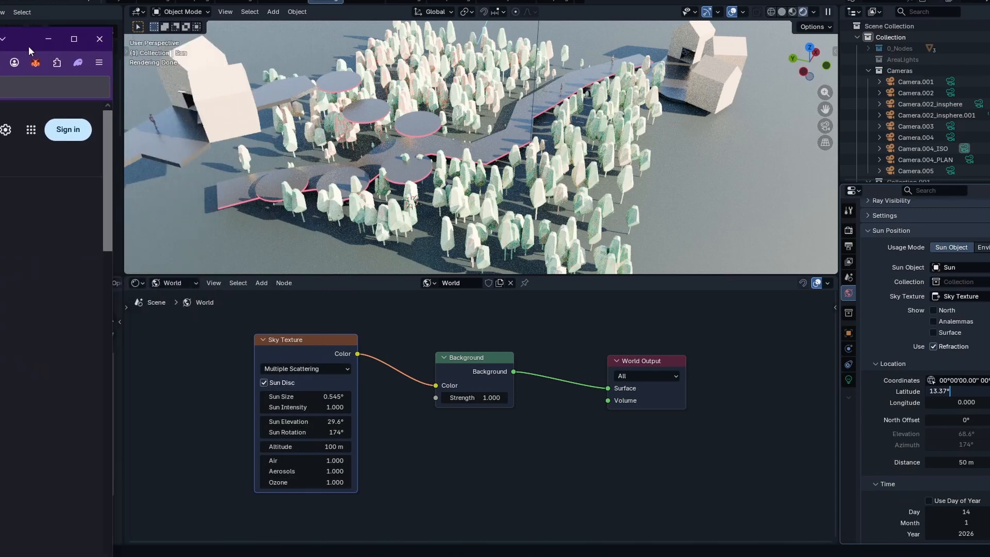
{"action": "key", "text": "Return"}
- Try to paste the longitude 103.85° into the Sun Position longitude
{"action": "left_click", "coordinate": [975, 401]}
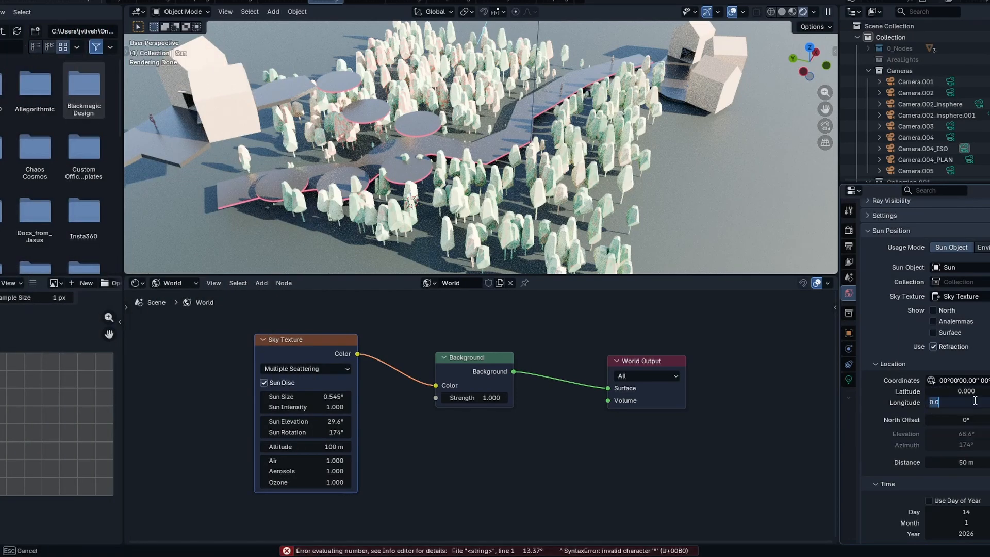
{"action": "type", "text": "103.85°"}
{"action": "key", "text": "Return"}
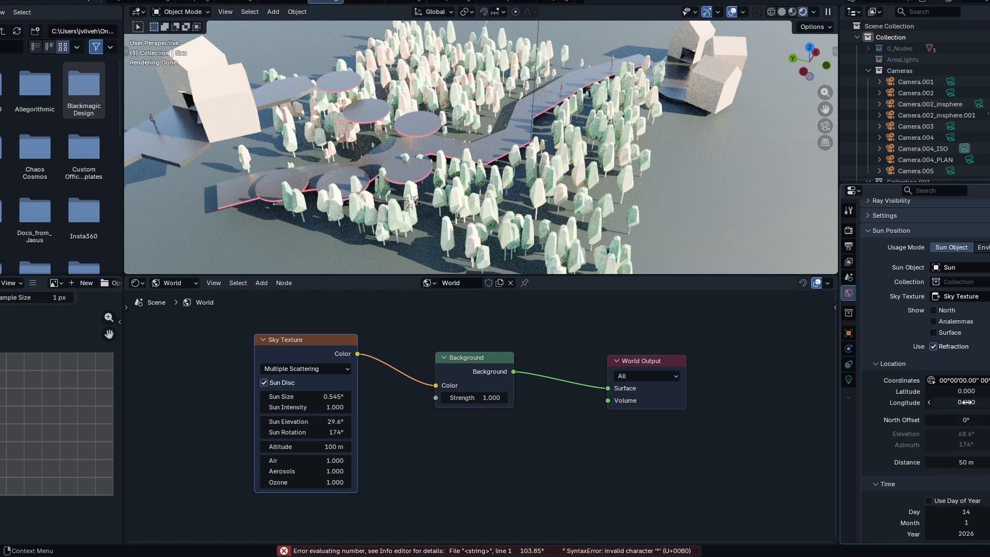
- Paste 103.85 as the Sun Position longitude
{"action": "left_click", "coordinate": [970, 401]}
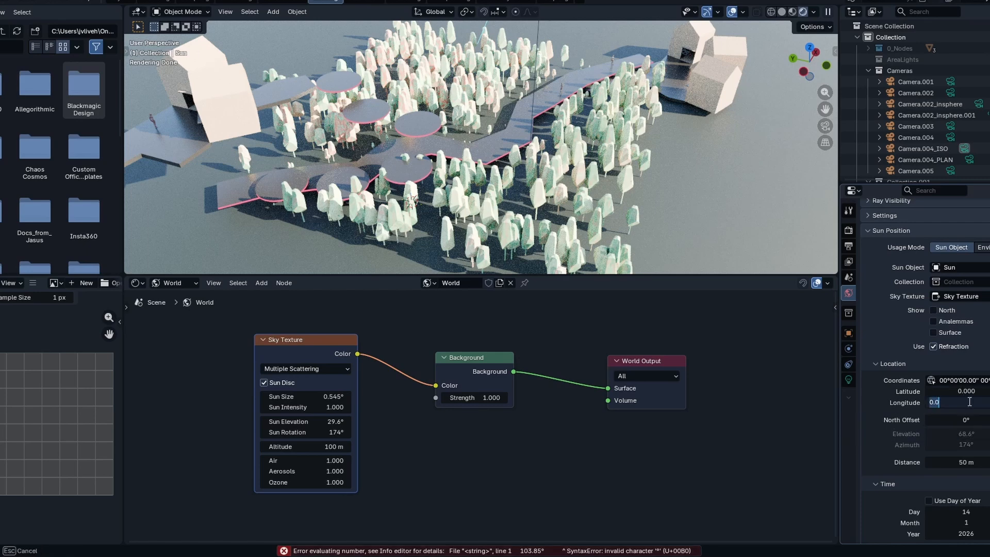
{"action": "type", "text": "103.85°"}
{"action": "key", "text": "Return"}
{"action": "left_click", "coordinate": [975, 403]}
{"action": "type", "text": "103.85°"}
{"action": "key", "text": "Return"}
- Set the Sun Position latitude to 13.37
{"action": "left_click", "coordinate": [973, 392]}
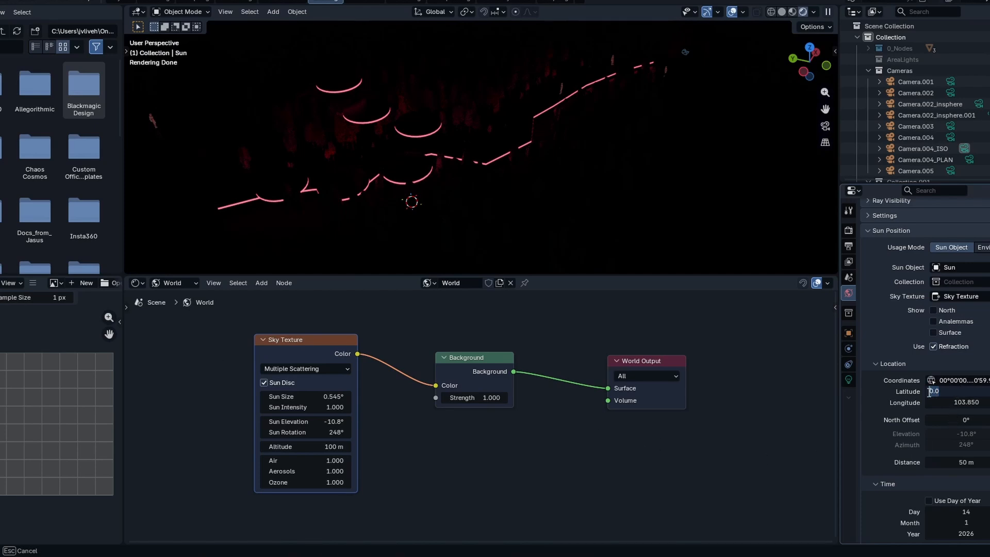
{"action": "type", "text": "13.37"}
{"action": "key", "text": "Return"}
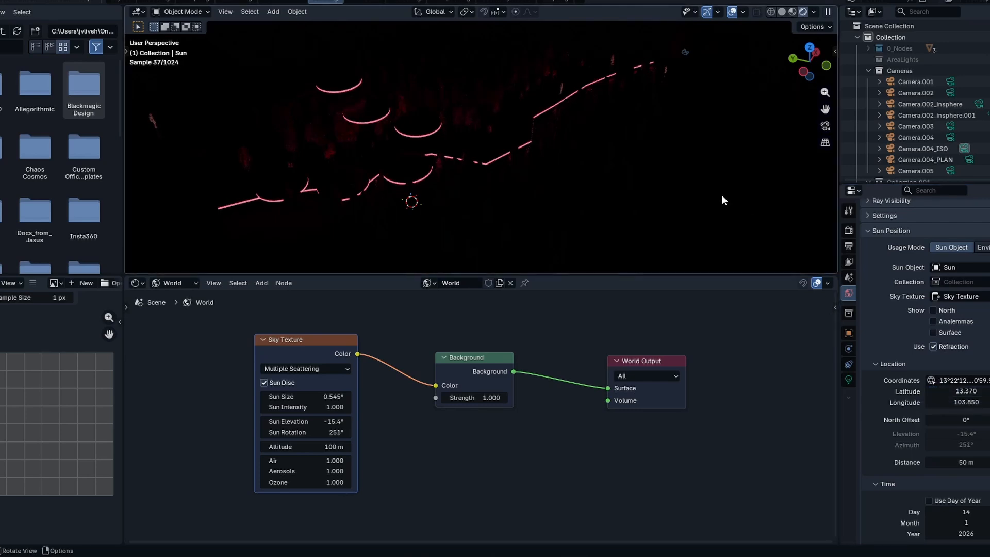
- Set the Sun Position UTC zone to 7
{"action": "middle_click_drag", "start_coordinate": [592, 153], "coordinate": [607, 224]}
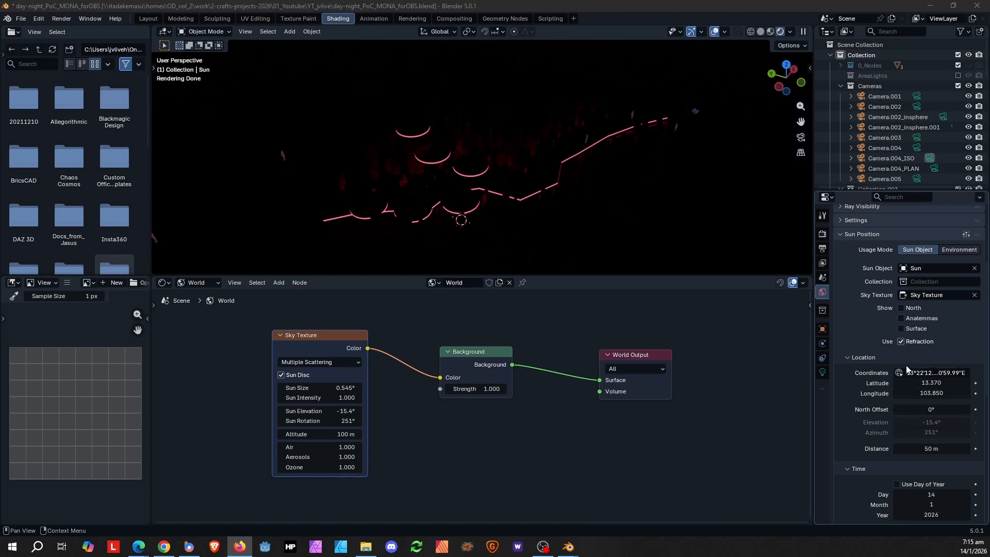
{"action": "scroll", "coordinate": [895, 424], "scroll_direction": "down", "scroll_amount": 4}
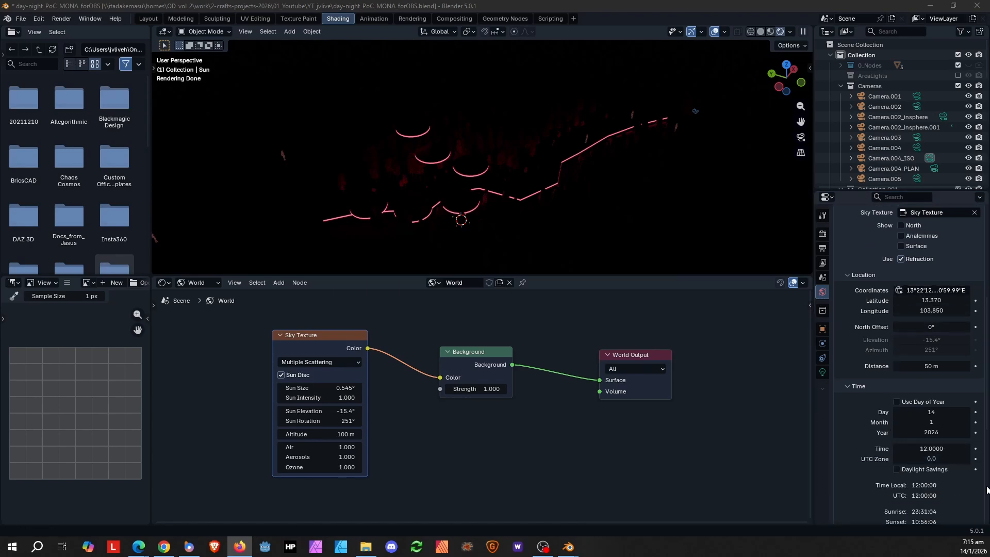
{"action": "left_click", "coordinate": [929, 459]}
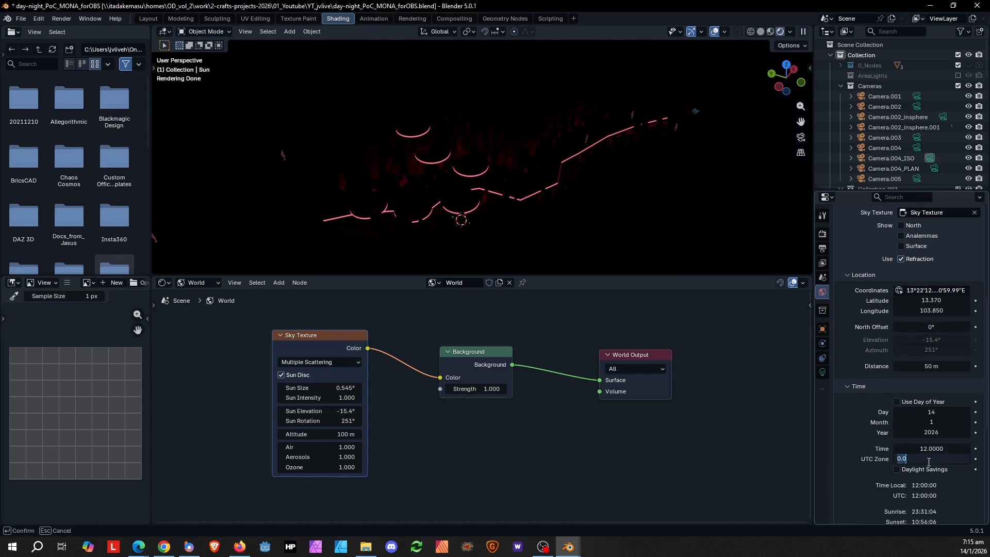
{"action": "type", "text": "7"}
{"action": "key", "text": "Return"}
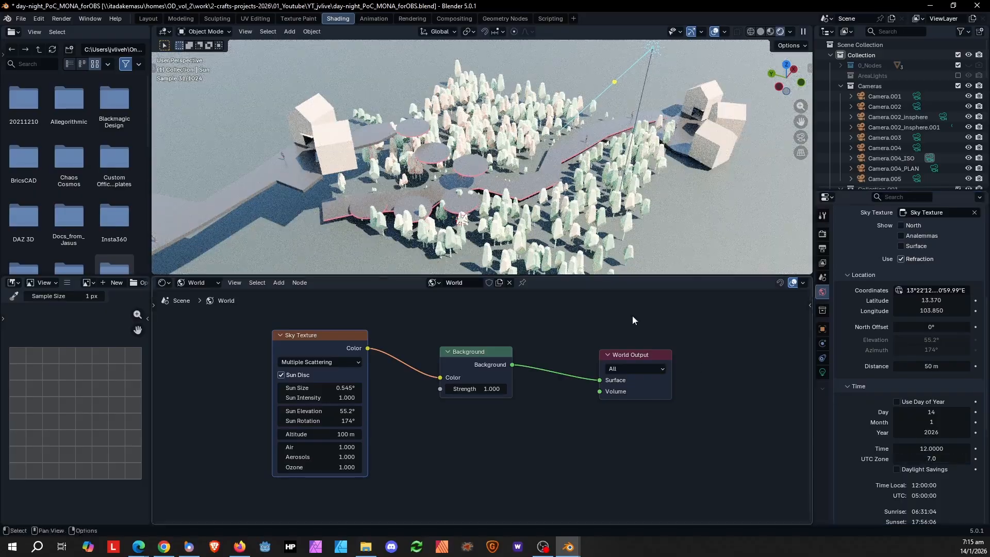
- Turn on the Sun Position's north direction line
{"action": "middle_click_drag", "start_coordinate": [546, 237], "coordinate": [579, 205]}
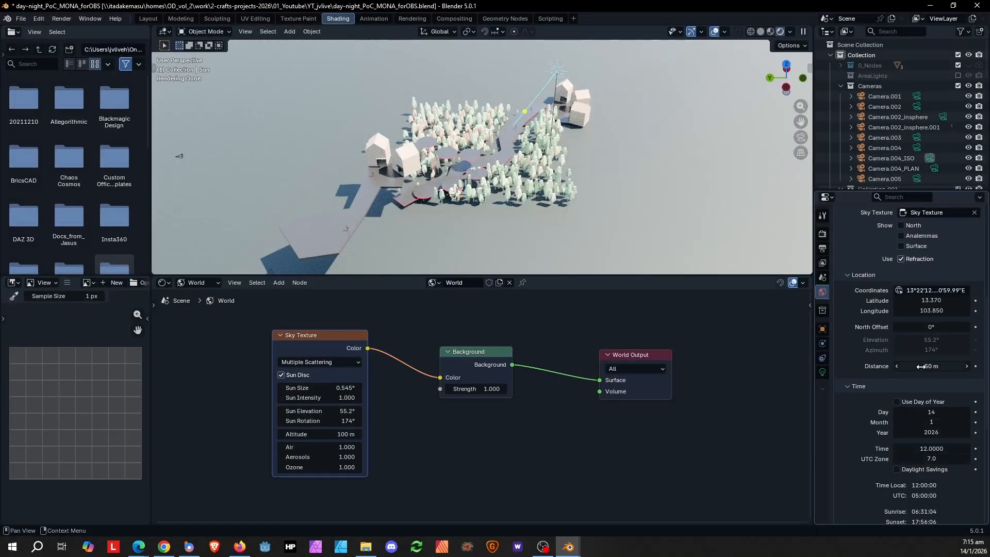
{"action": "middle_click_drag", "start_coordinate": [580, 174], "coordinate": [546, 199]}
{"action": "scroll", "coordinate": [592, 180], "scroll_direction": "up", "scroll_amount": 1}
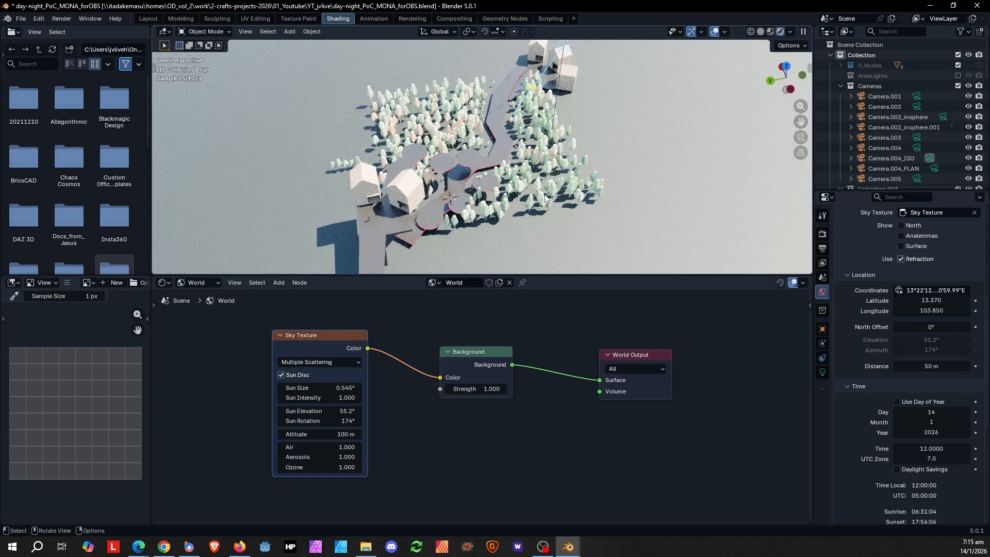
{"action": "key", "text": "KP_7"}
{"action": "scroll", "coordinate": [547, 164], "scroll_direction": "down", "scroll_amount": 2}
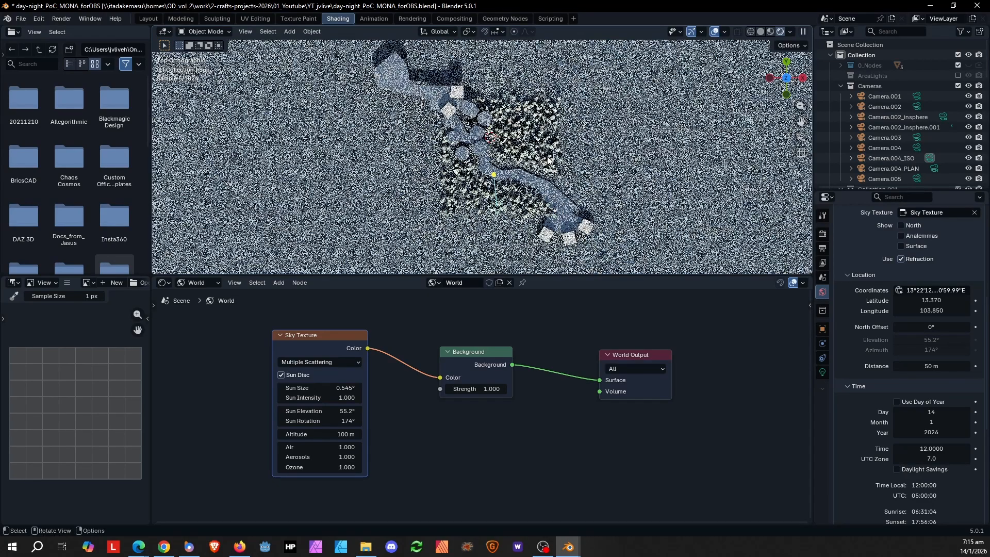
{"action": "scroll", "coordinate": [548, 178], "scroll_direction": "up", "scroll_amount": 2}
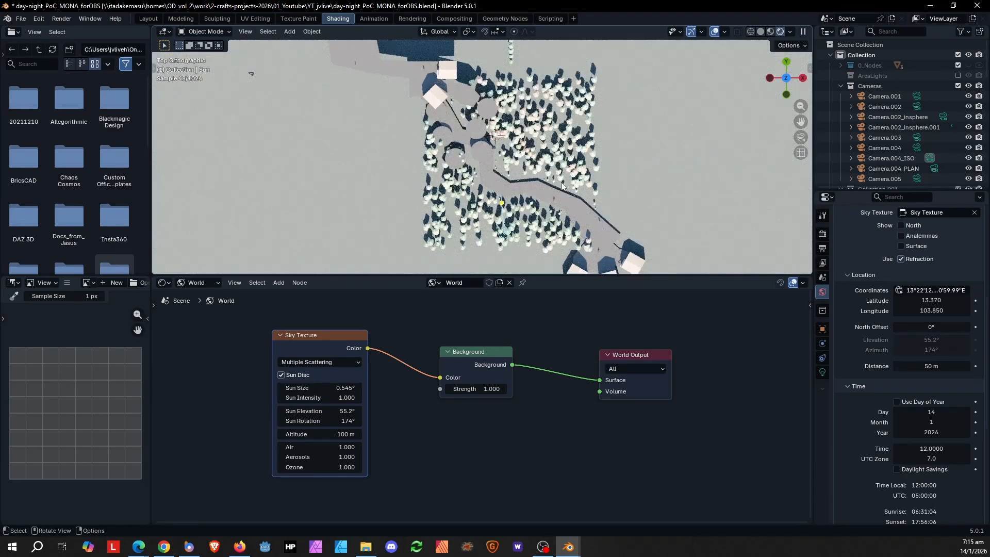
{"action": "middle_click_drag", "start_coordinate": [612, 170], "coordinate": [540, 184], "text": "shift"}
{"action": "scroll", "coordinate": [540, 184], "scroll_direction": "down", "scroll_amount": 1}
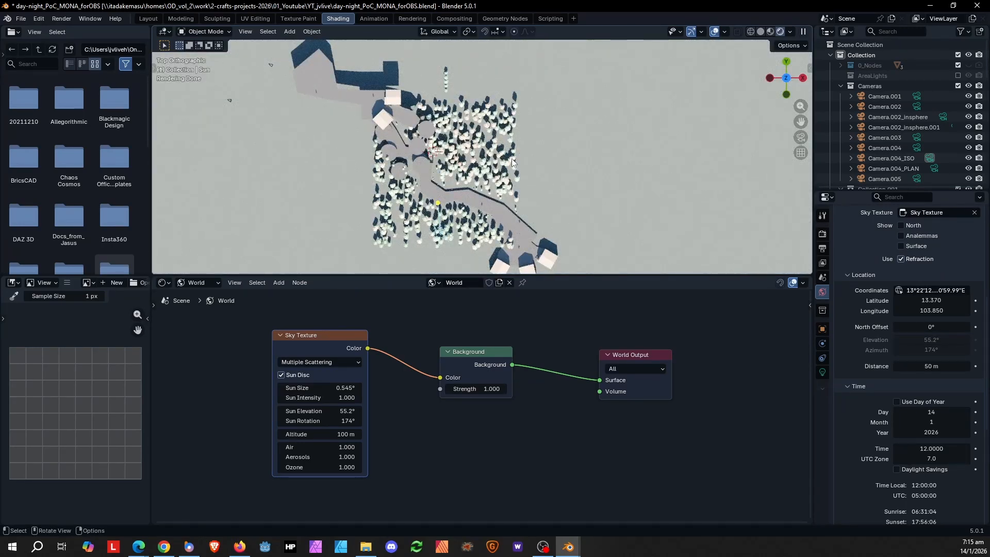
{"action": "middle_click_drag", "start_coordinate": [513, 163], "coordinate": [545, 158], "text": "shift"}
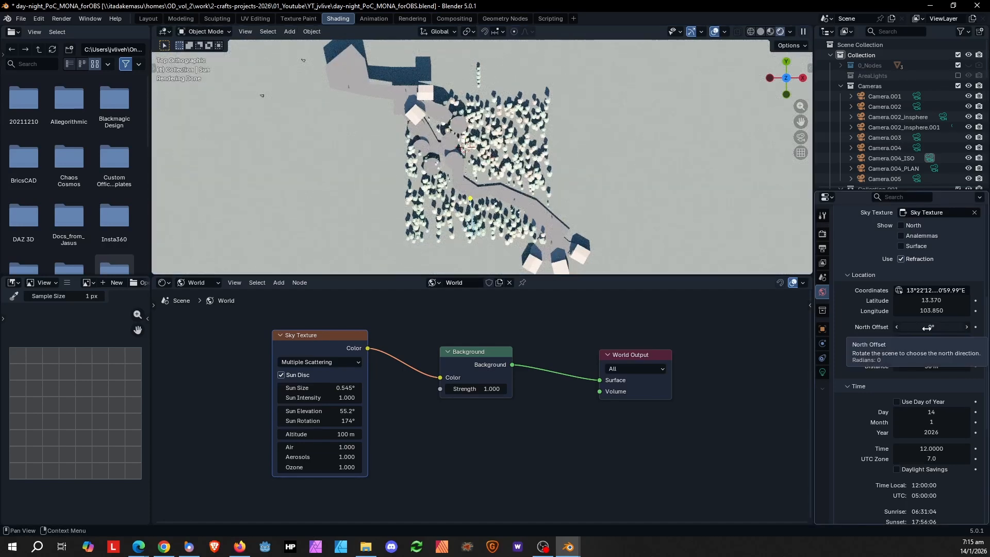
{"action": "scroll", "coordinate": [962, 262], "scroll_direction": "up", "scroll_amount": 2}
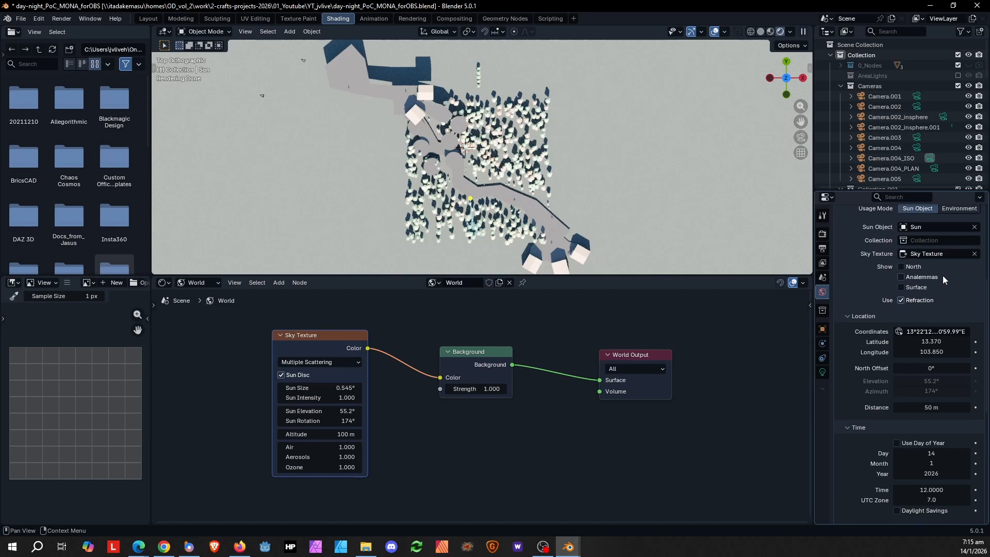
{"action": "left_click", "coordinate": [908, 267]}
- Set the Sun Position north offset to 45°
{"action": "scroll", "coordinate": [472, 138], "scroll_direction": "down", "scroll_amount": 2}
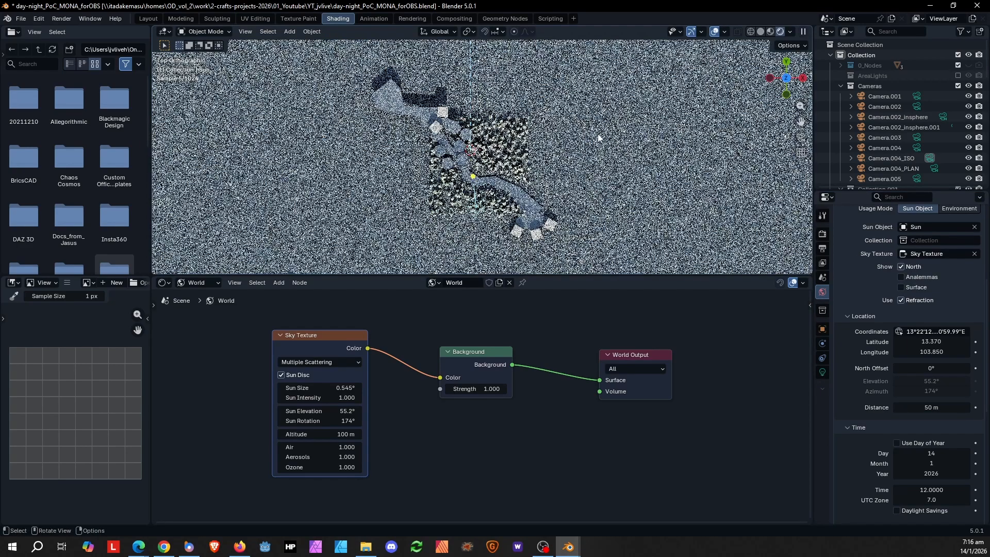
{"action": "scroll", "coordinate": [498, 124], "scroll_direction": "up", "scroll_amount": 4}
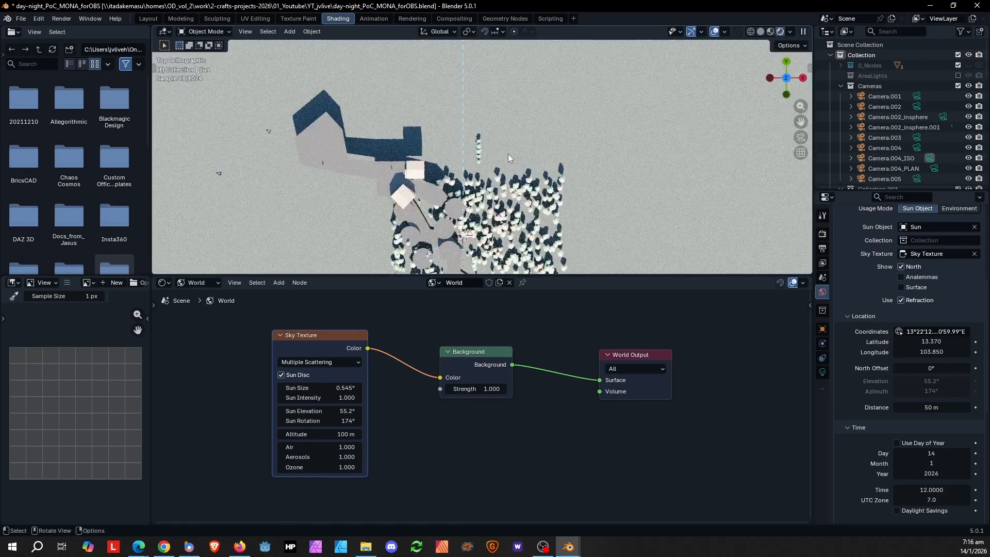
{"action": "scroll", "coordinate": [519, 149], "scroll_direction": "up", "scroll_amount": 1}
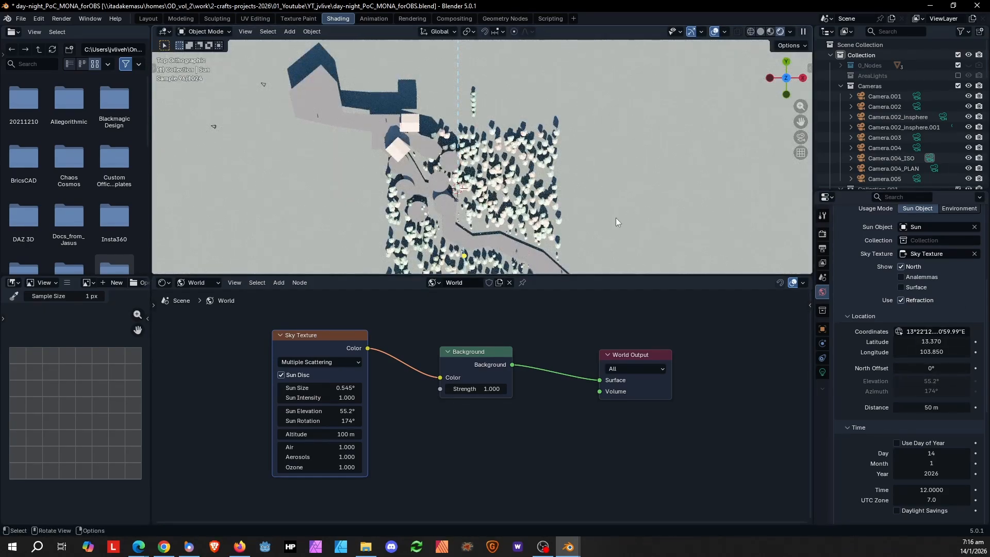
{"action": "scroll", "coordinate": [609, 216], "scroll_direction": "down", "scroll_amount": 2}
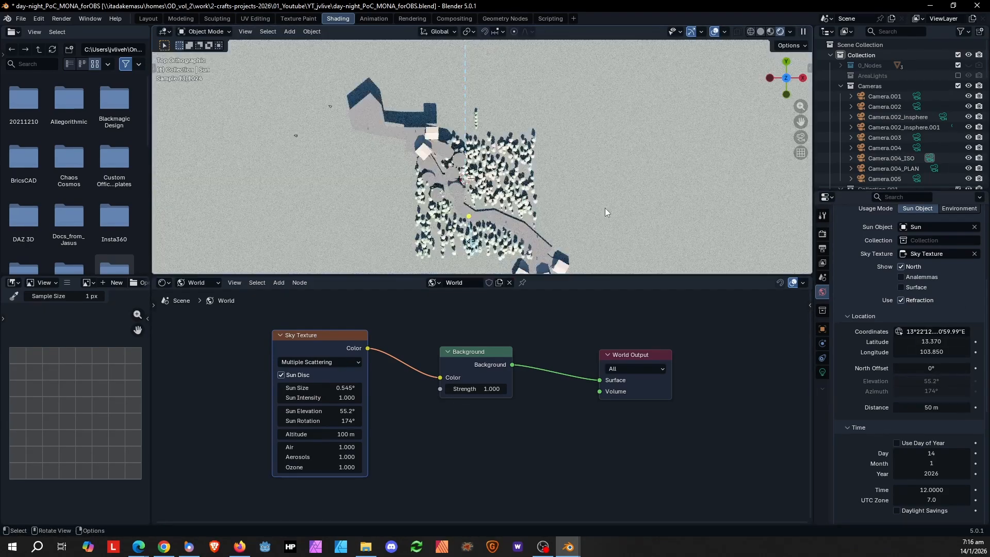
{"action": "left_click", "coordinate": [927, 368]}
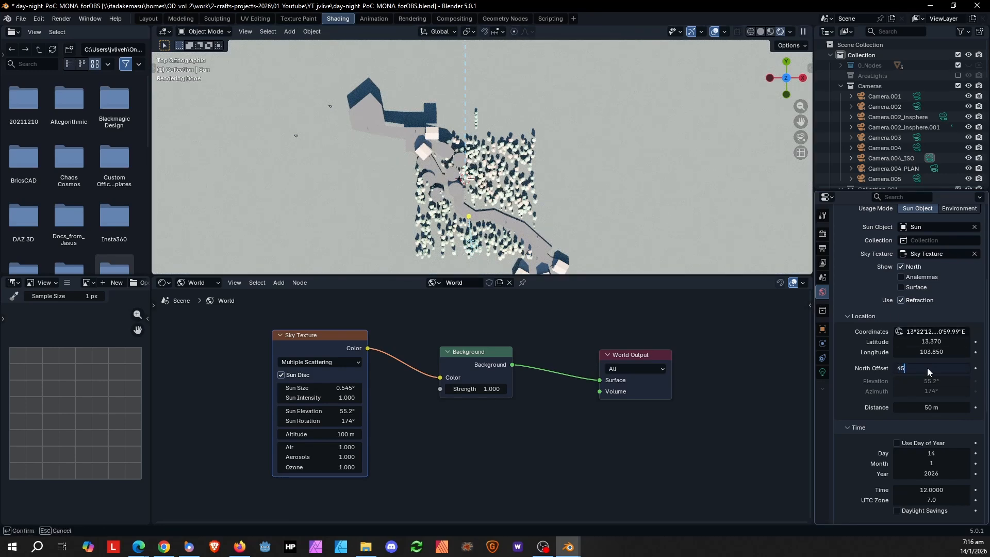
{"action": "key", "text": "Return"}
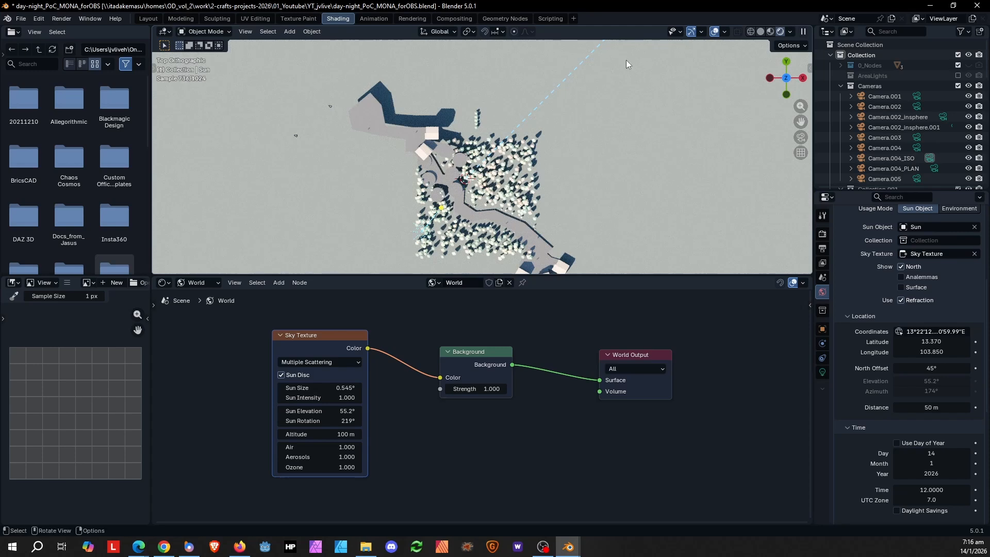
- Set the Sun Position north offset to 30°
{"action": "middle_click_drag", "start_coordinate": [508, 178], "coordinate": [454, 175], "text": "shift"}
{"action": "scroll", "coordinate": [452, 174], "scroll_direction": "down", "scroll_amount": 1}
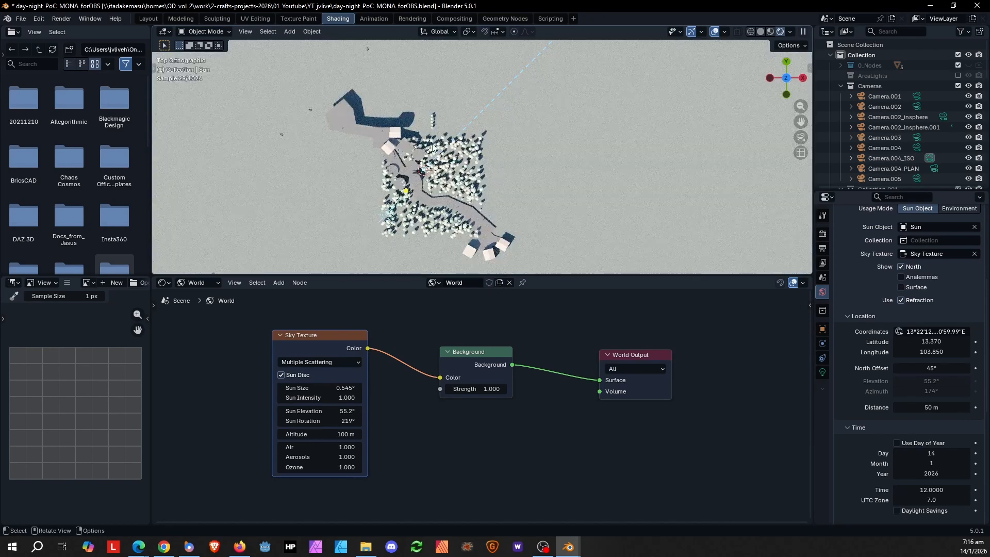
{"action": "left_click", "coordinate": [931, 370]}
{"action": "type", "text": "30"}
{"action": "key", "text": "Return"}
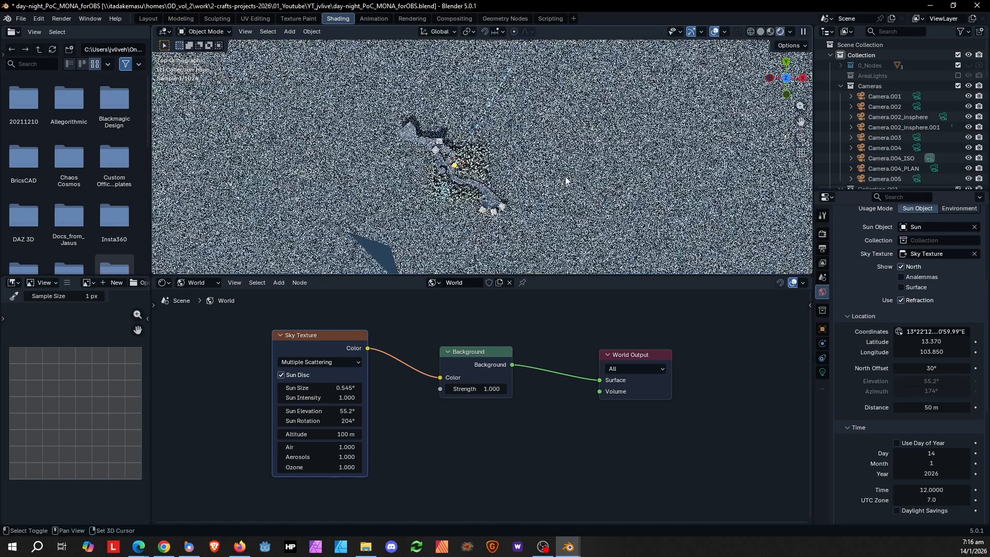
- Set the Sun Position date to month 6 of year 2025
{"action": "scroll", "coordinate": [540, 198], "scroll_direction": "up", "scroll_amount": 4}
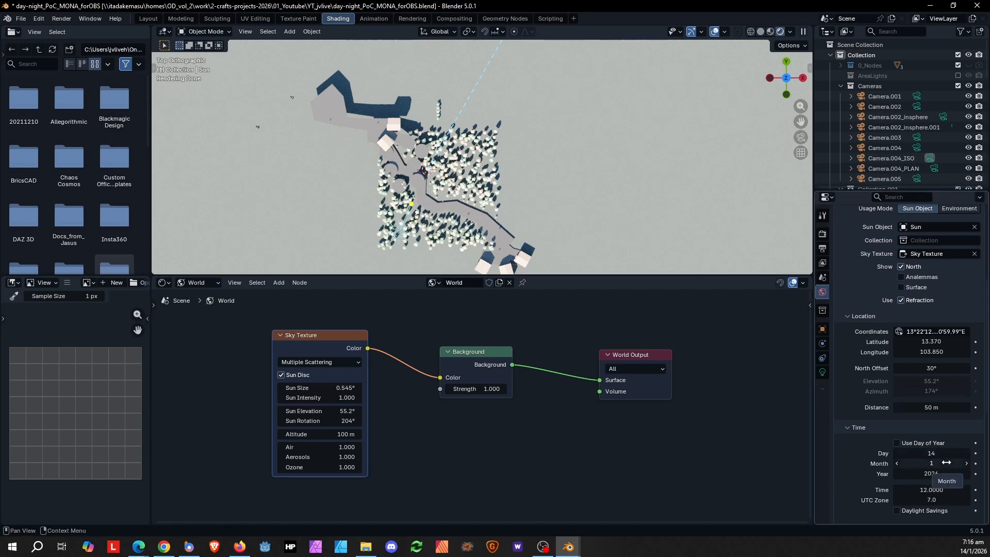
{"action": "left_click", "coordinate": [897, 474]}
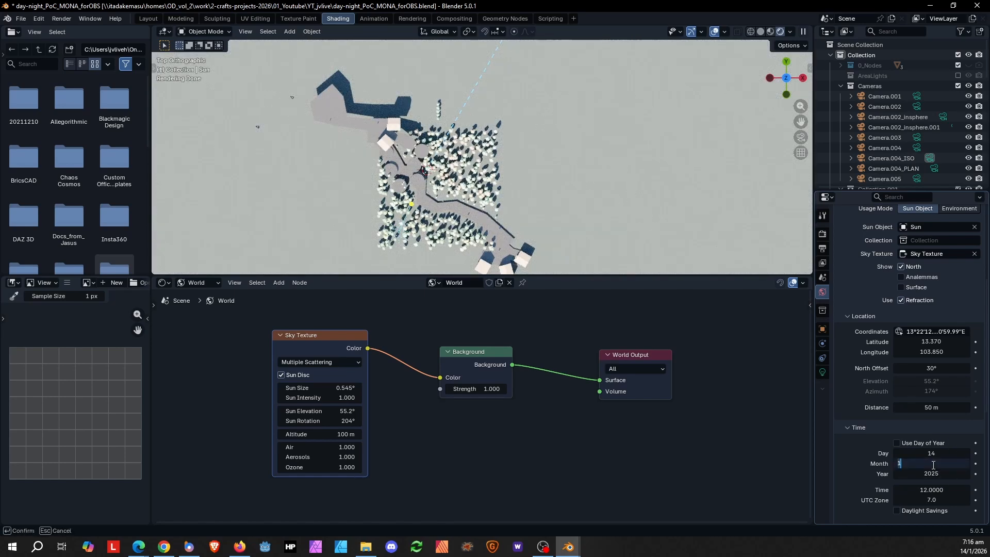
{"action": "key", "text": "Return"}
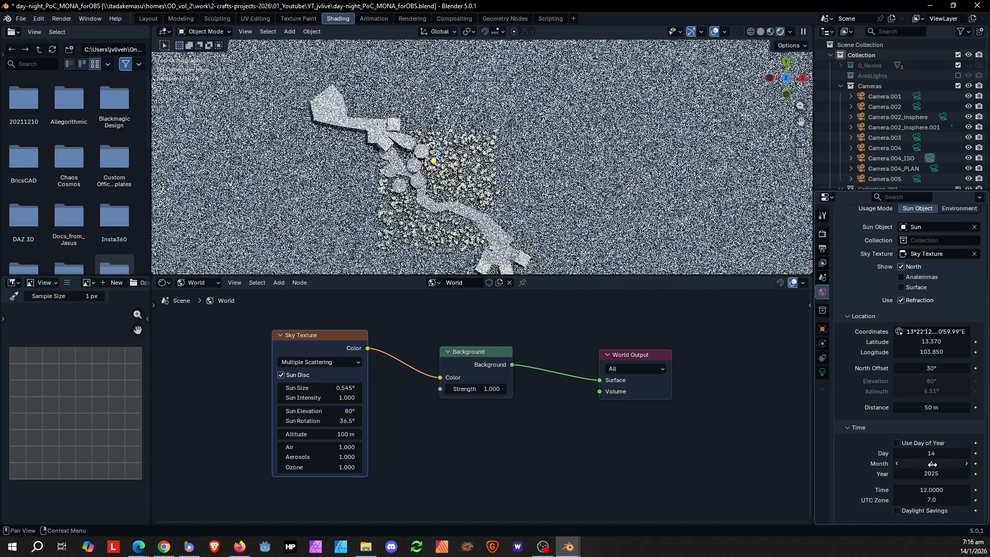
- Scrub the Sun Position time of day from morning to about 17.47 hours
{"action": "scroll", "coordinate": [502, 202], "scroll_direction": "up", "scroll_amount": 3}
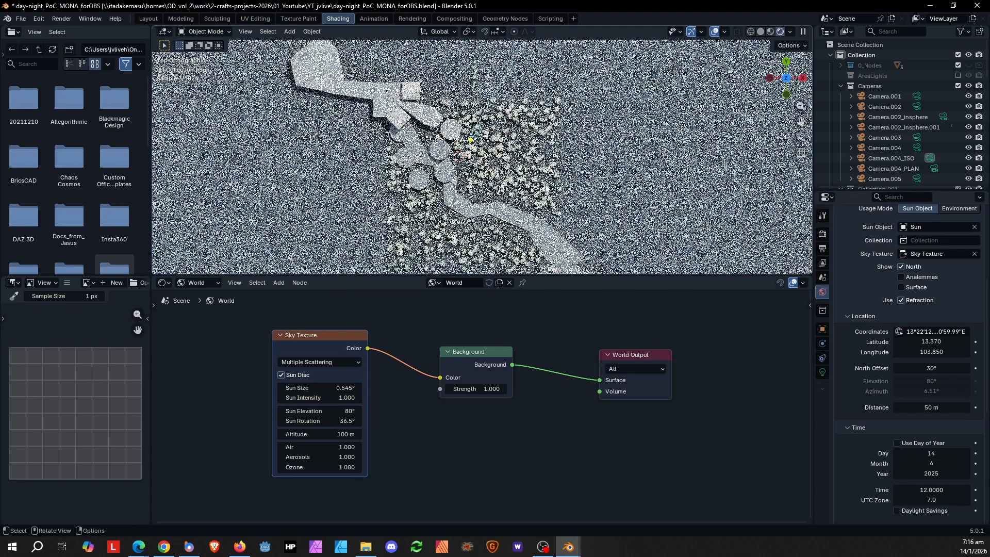
{"action": "scroll", "coordinate": [503, 128], "scroll_direction": "down", "scroll_amount": 3}
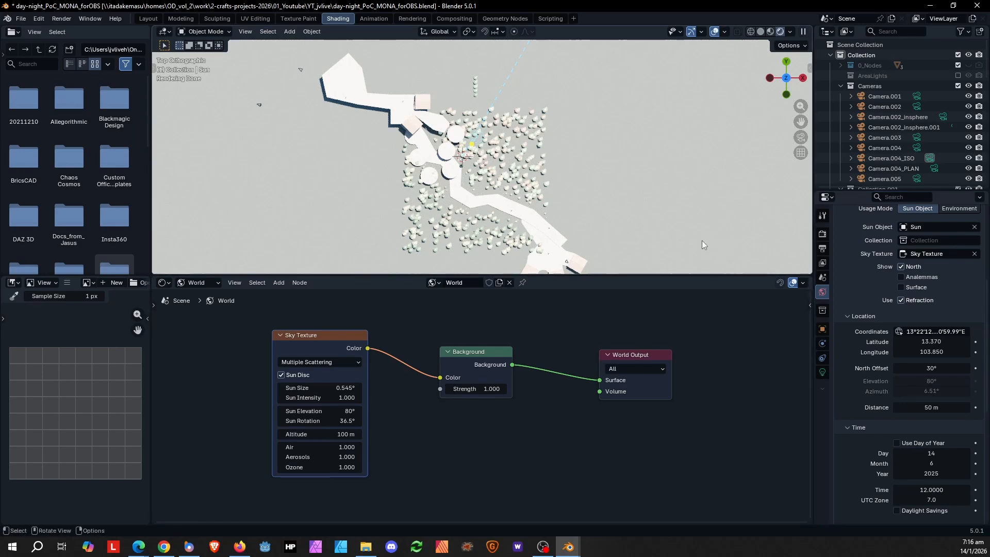
{"action": "left_click_drag", "start_coordinate": [927, 492], "coordinate": [844, 492]}
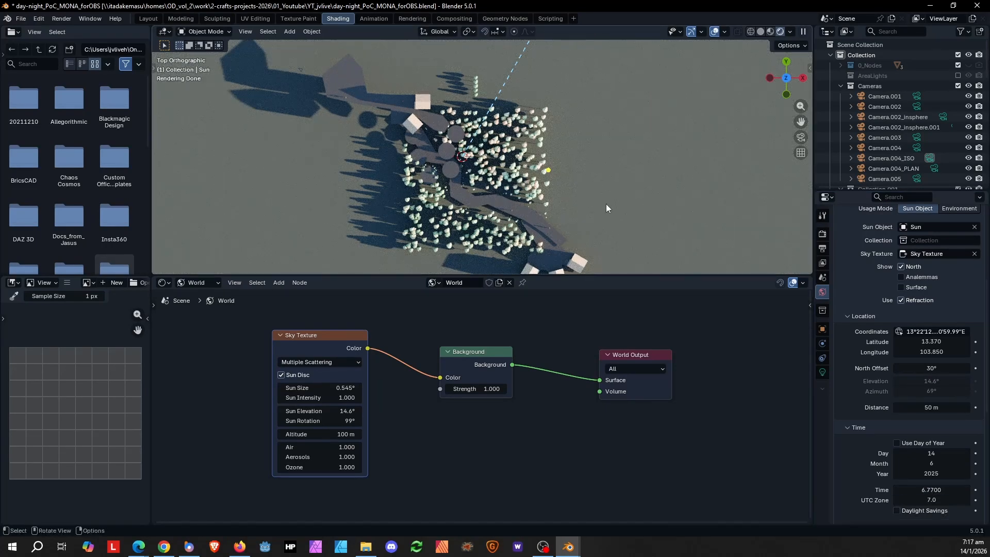
{"action": "middle_click_drag", "start_coordinate": [605, 203], "coordinate": [561, 170]}
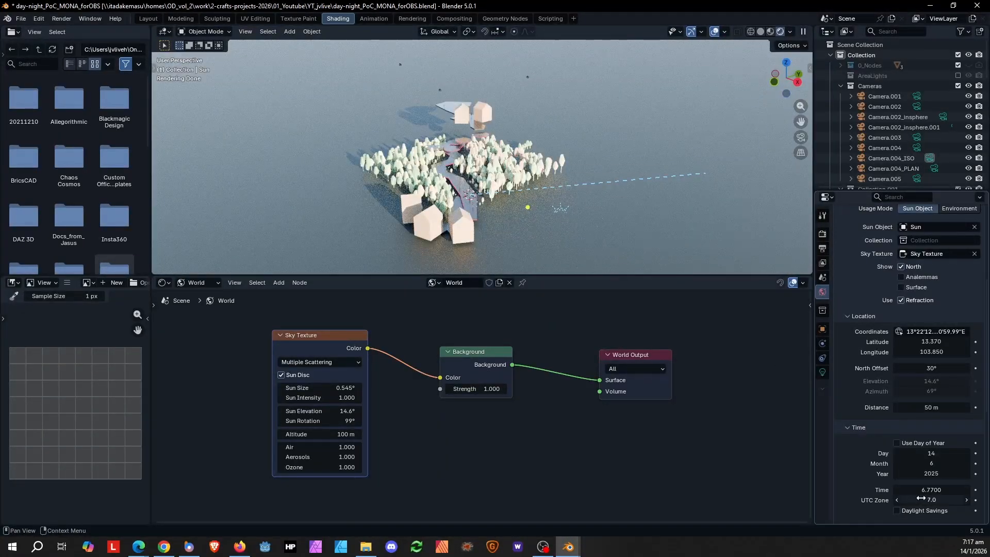
{"action": "mouse_move", "coordinate": [921, 489]}
{"action": "left_mouse_down"}
{"action": "mouse_move", "coordinate": [943, 489]}
{"action": "mouse_move", "coordinate": [936, 490]}
{"action": "left_mouse_up"}
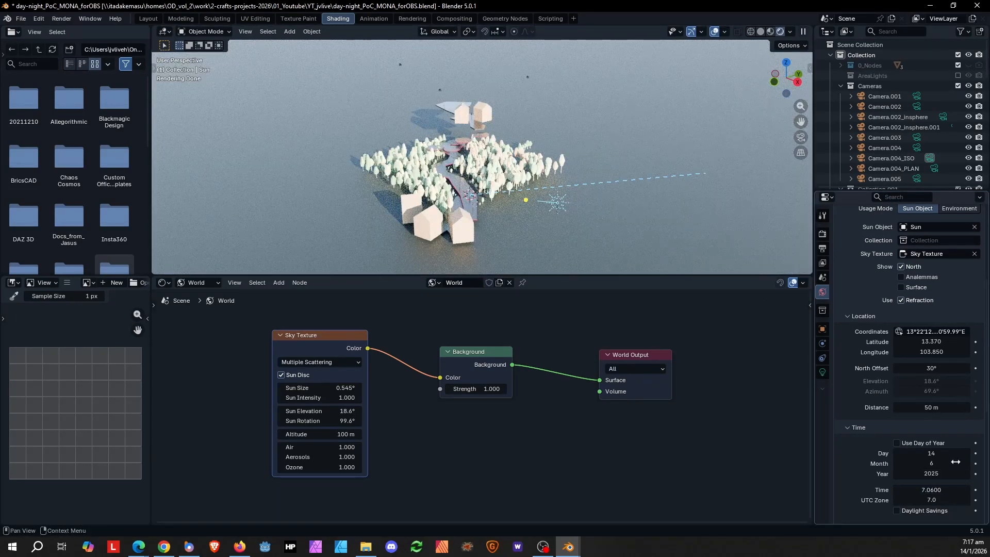
{"action": "left_click_drag", "start_coordinate": [925, 490], "coordinate": [978, 490]}
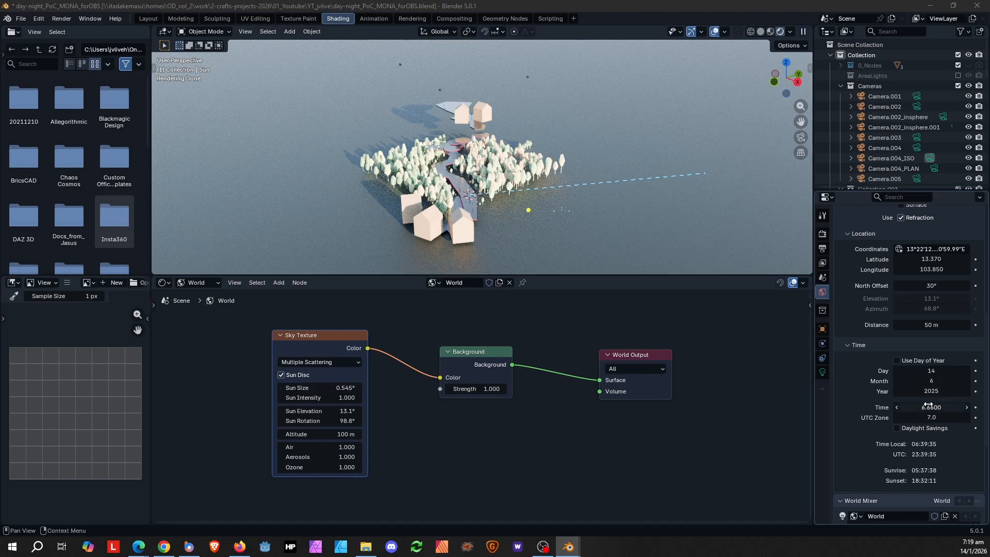
{"action": "mouse_move", "coordinate": [928, 408]}
{"action": "left_mouse_down"}
{"action": "mouse_move", "coordinate": [969, 407]}
{"action": "mouse_move", "coordinate": [946, 407]}
{"action": "left_mouse_up"}
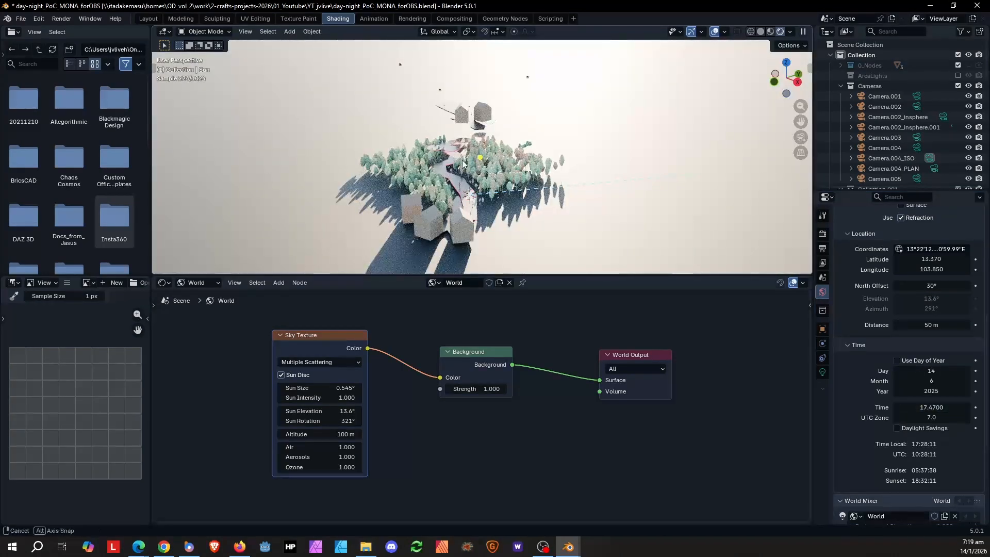
- Look through Camera.002 and reopen the Sun Position settings
{"action": "left_click", "coordinate": [918, 105]}
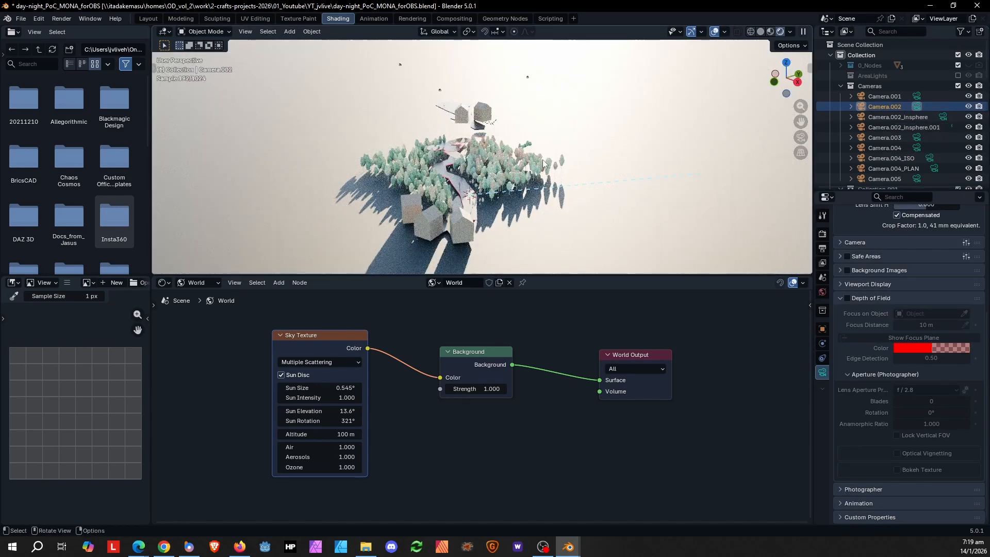
{"action": "key", "text": "KP_0"}
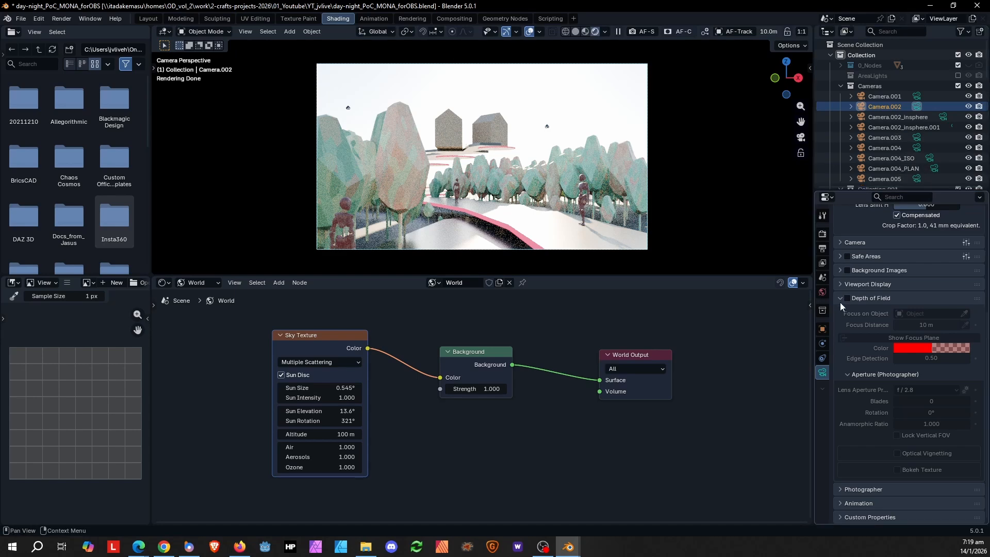
{"action": "left_click", "coordinate": [823, 292]}
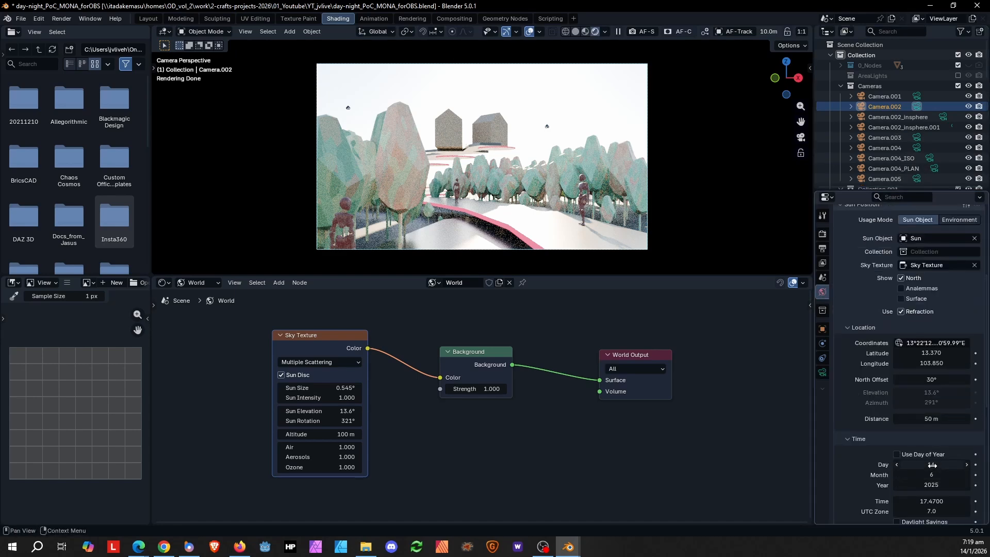
- Scrub the Sun Position time of day to about 21.73 hours for a night setting
{"action": "scroll", "coordinate": [933, 502], "scroll_direction": "down", "scroll_amount": 3}
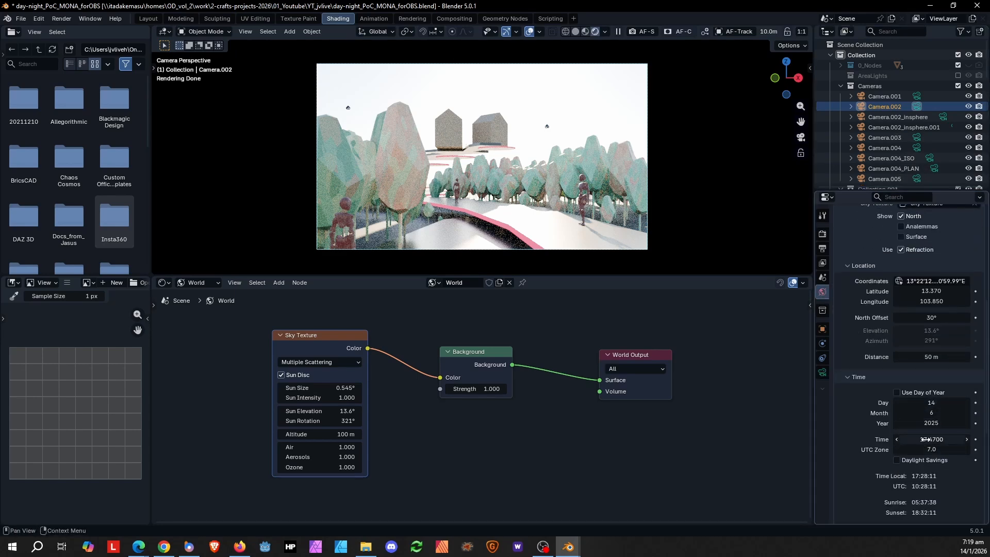
{"action": "left_click_drag", "start_coordinate": [932, 439], "coordinate": [954, 439]}
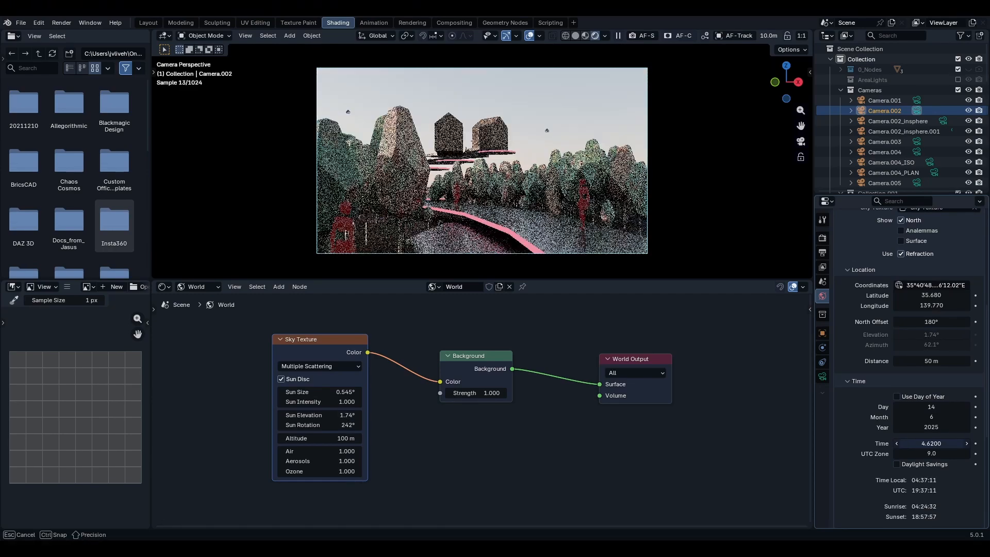
{"action": "left_click_drag", "start_coordinate": [932, 443], "coordinate": [931, 443]}
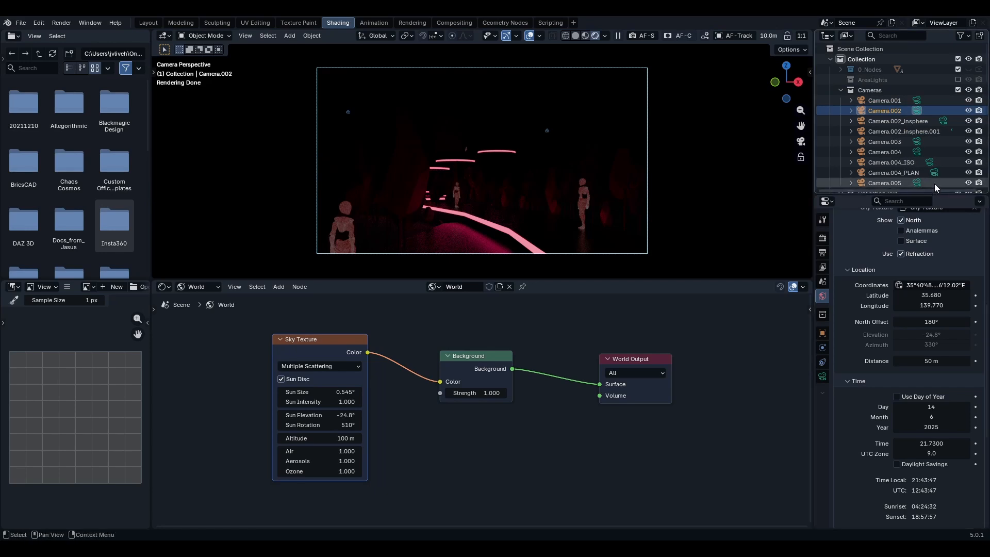
- Look through Camera.004_ISO and make the AreaLights collection visible in the viewport
{"action": "left_click", "coordinate": [931, 162]}
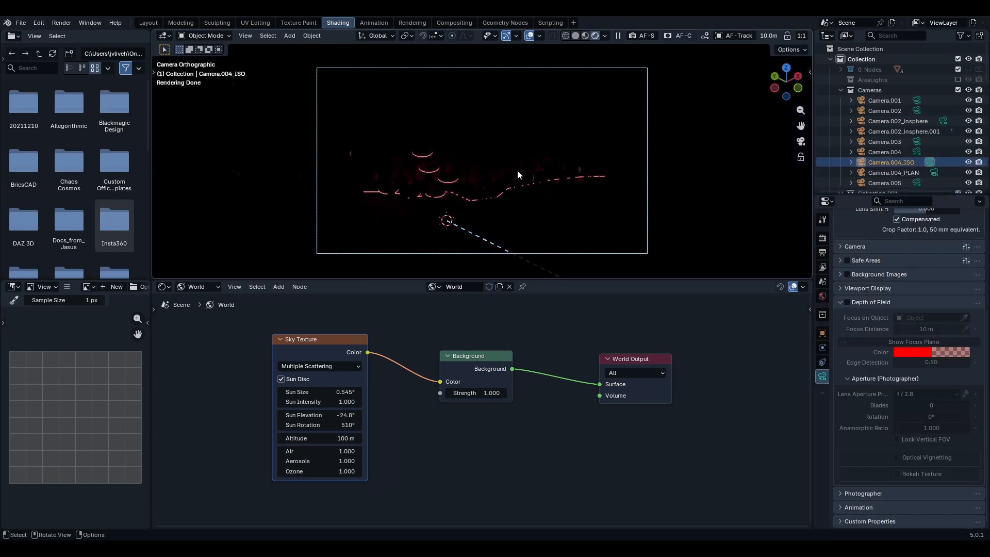
{"action": "scroll", "coordinate": [508, 160], "scroll_direction": "up", "scroll_amount": 3}
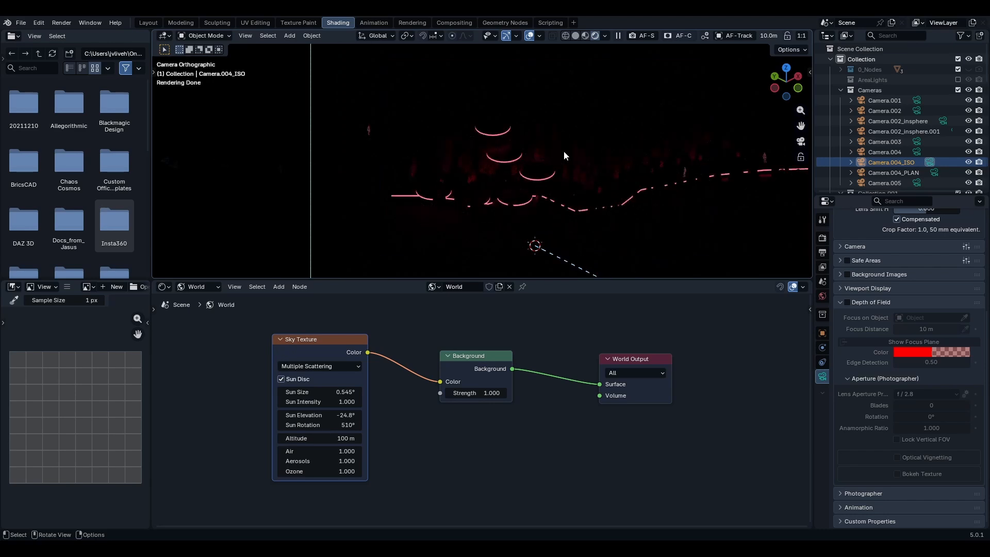
{"action": "scroll", "coordinate": [557, 143], "scroll_direction": "down", "scroll_amount": 3}
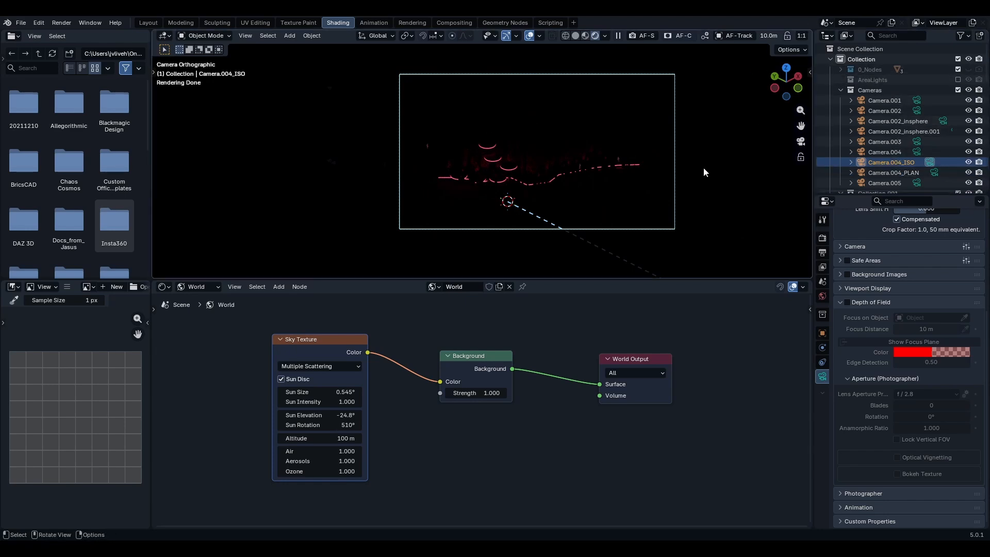
{"action": "left_click", "coordinate": [958, 79]}
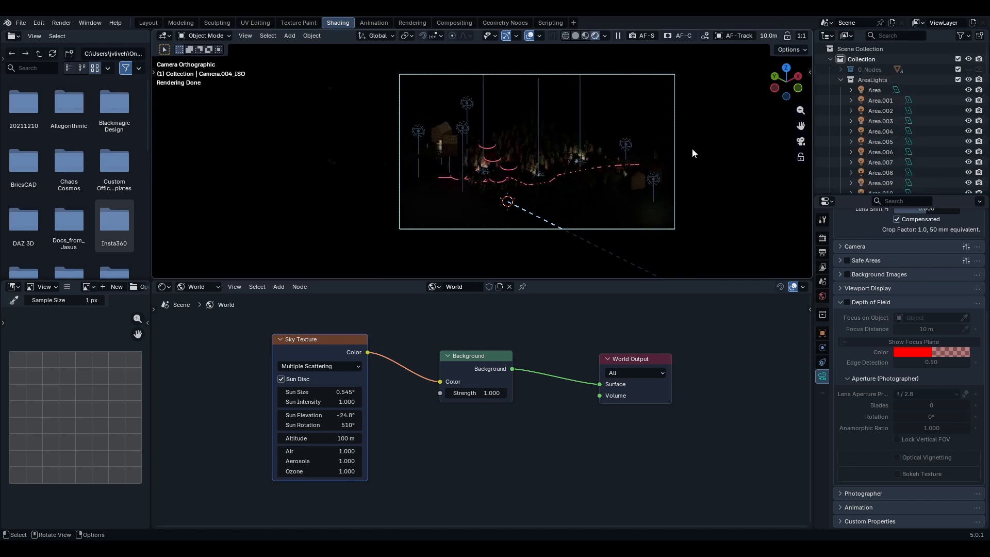
- Zoom and orbit around the rendered night scene to inspect the area lighting
{"action": "left_click", "coordinate": [531, 41]}
{"action": "scroll", "coordinate": [537, 150], "scroll_direction": "up", "scroll_amount": 3}
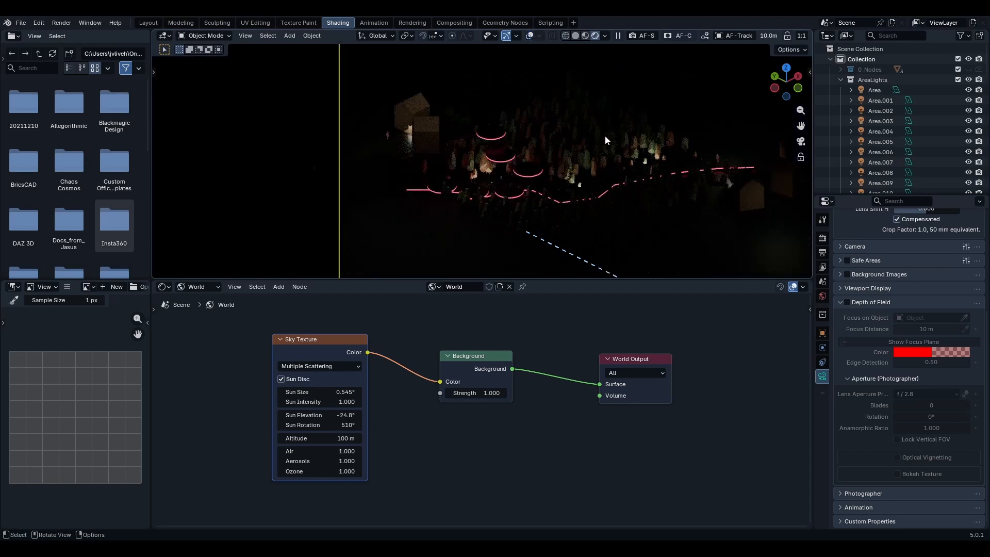
{"action": "scroll", "coordinate": [580, 145], "scroll_direction": "down", "scroll_amount": 3}
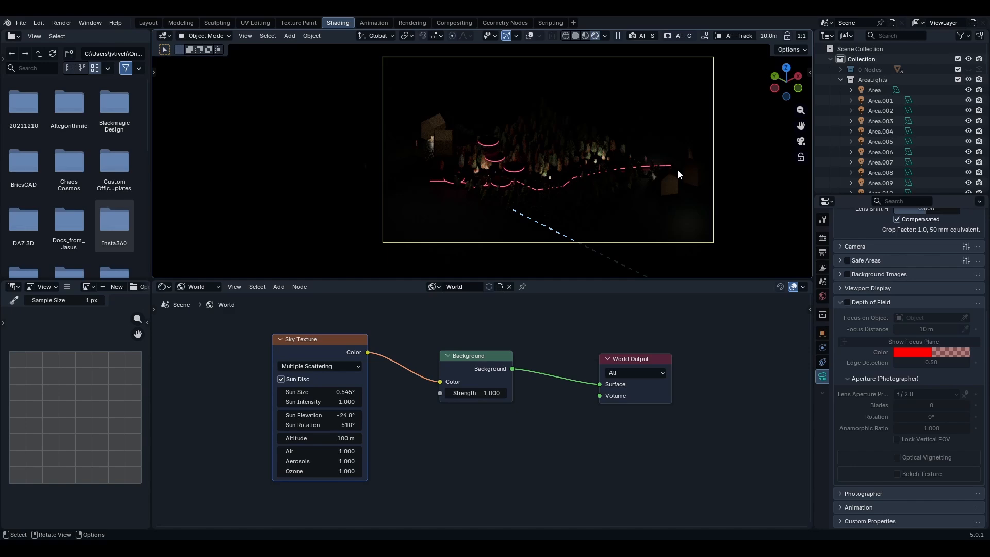
{"action": "scroll", "coordinate": [680, 189], "scroll_direction": "up", "scroll_amount": 2}
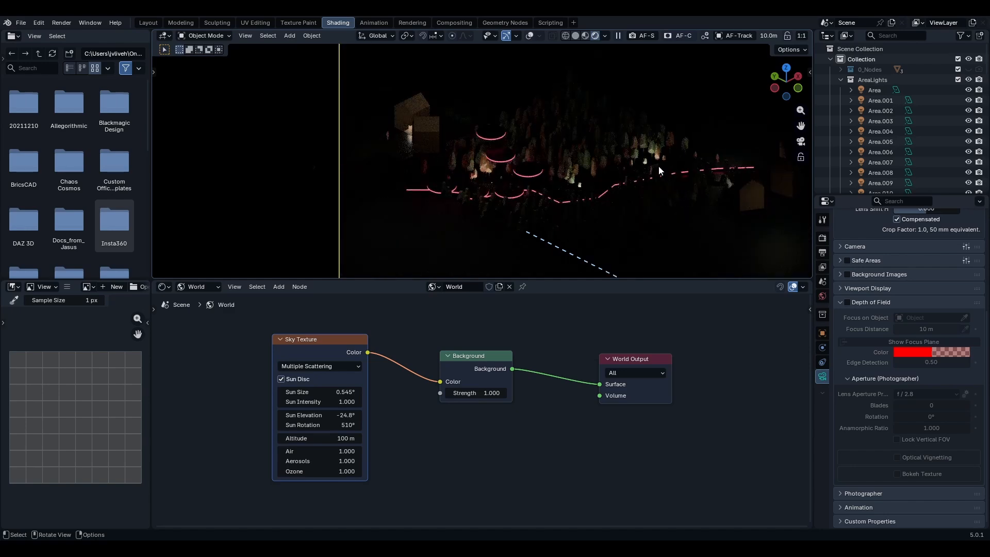
{"action": "middle_click_drag", "start_coordinate": [678, 145], "coordinate": [536, 158], "text": "shift"}
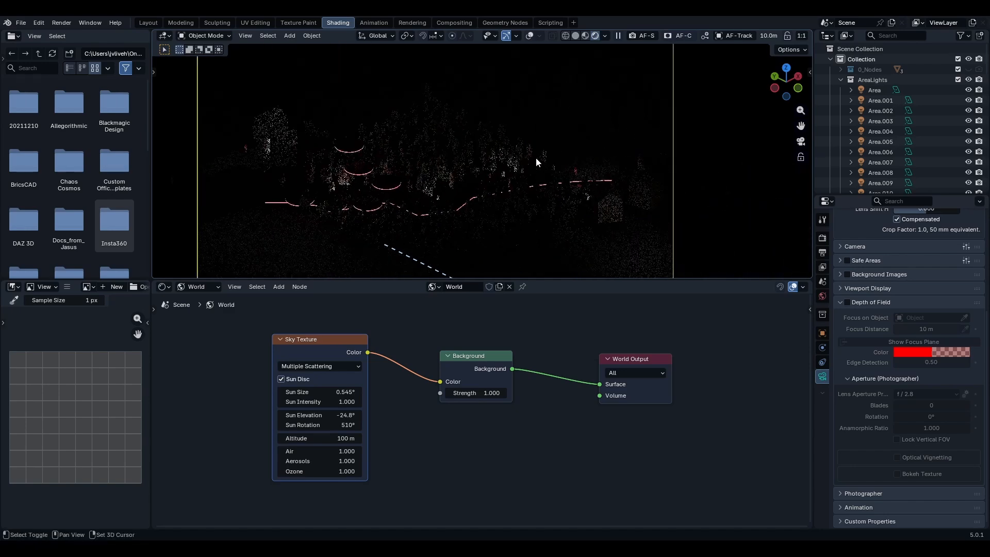
{"action": "scroll", "coordinate": [546, 161], "scroll_direction": "up", "scroll_amount": 3}
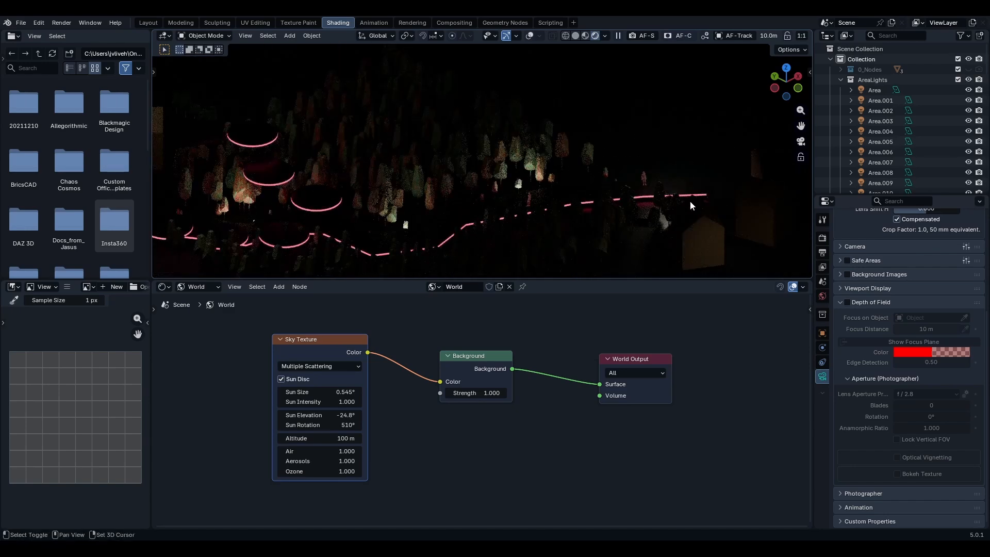
{"action": "middle_click_drag", "start_coordinate": [690, 200], "coordinate": [522, 154], "text": "shift"}
{"action": "scroll", "coordinate": [540, 165], "scroll_direction": "up", "scroll_amount": 3}
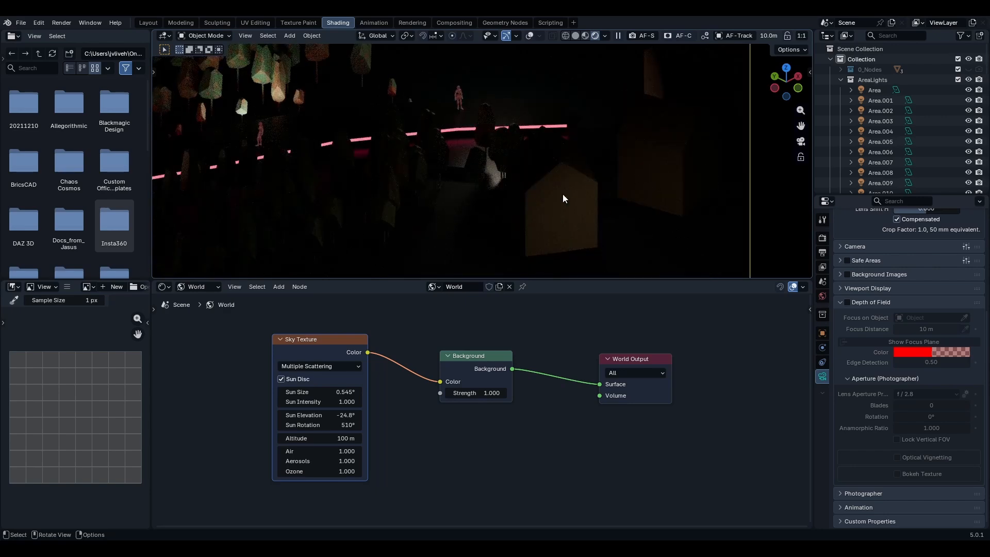
{"action": "scroll", "coordinate": [544, 183], "scroll_direction": "down", "scroll_amount": 6}
{"action": "scroll", "coordinate": [564, 151], "scroll_direction": "up", "scroll_amount": 3}
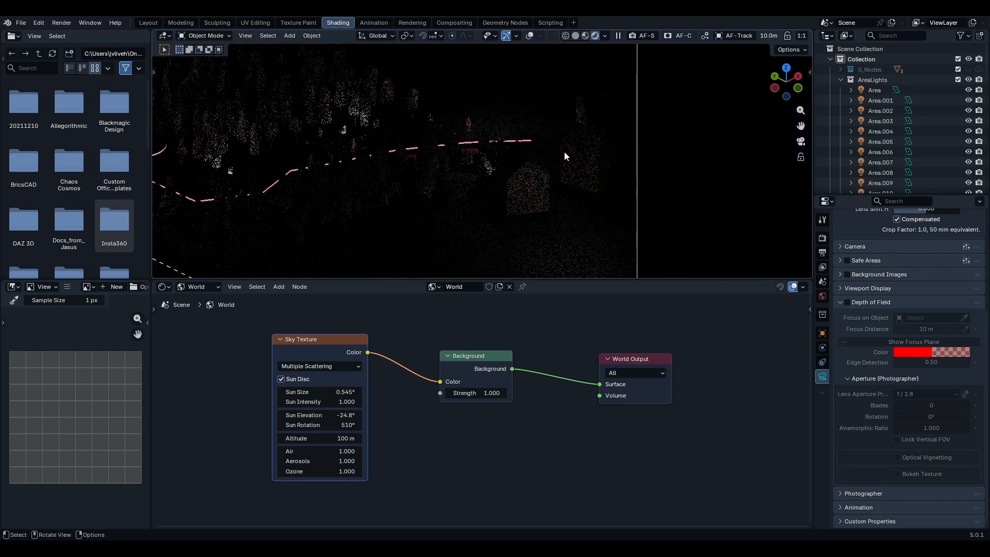
{"action": "scroll", "coordinate": [516, 158], "scroll_direction": "down", "scroll_amount": 4}
{"action": "middle_click_drag", "start_coordinate": [403, 161], "coordinate": [574, 154], "text": "shift"}
{"action": "scroll", "coordinate": [613, 154], "scroll_direction": "down", "scroll_amount": 3}
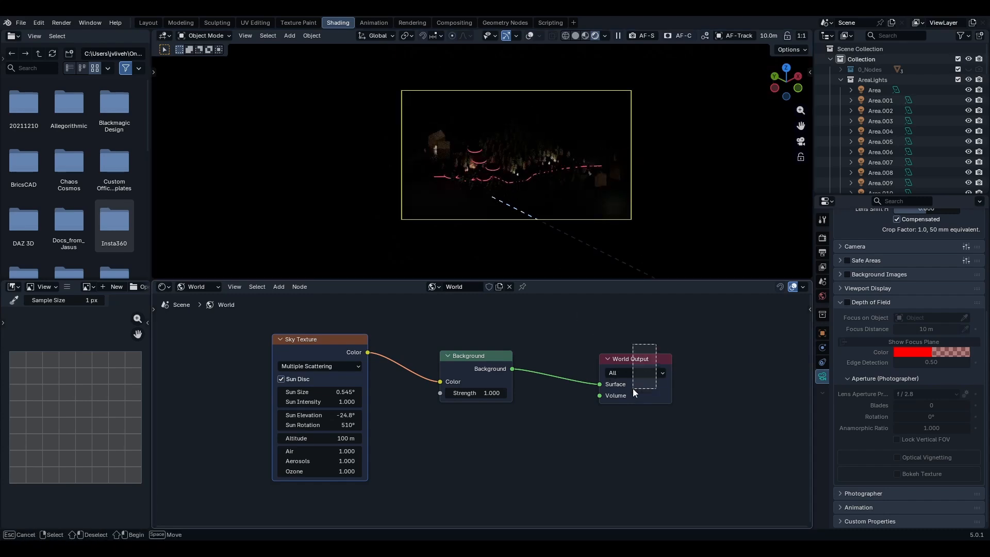
- Move the World Output node aside and insert a Mix Shader between the Background node and World Output
{"action": "left_click_drag", "start_coordinate": [627, 392], "coordinate": [695, 386]}
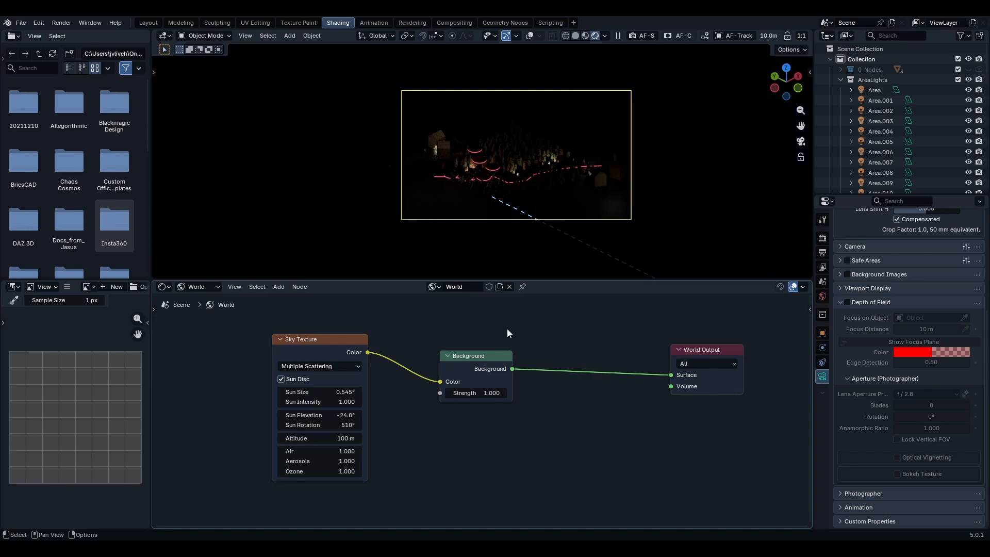
{"action": "scroll", "coordinate": [471, 165], "scroll_direction": "up", "scroll_amount": 3}
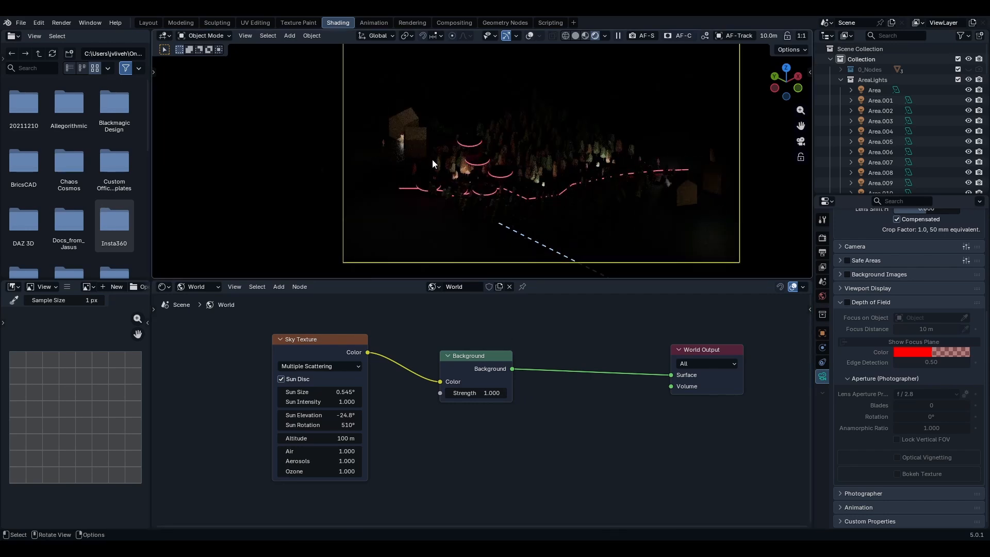
{"action": "scroll", "coordinate": [432, 159], "scroll_direction": "up", "scroll_amount": 3}
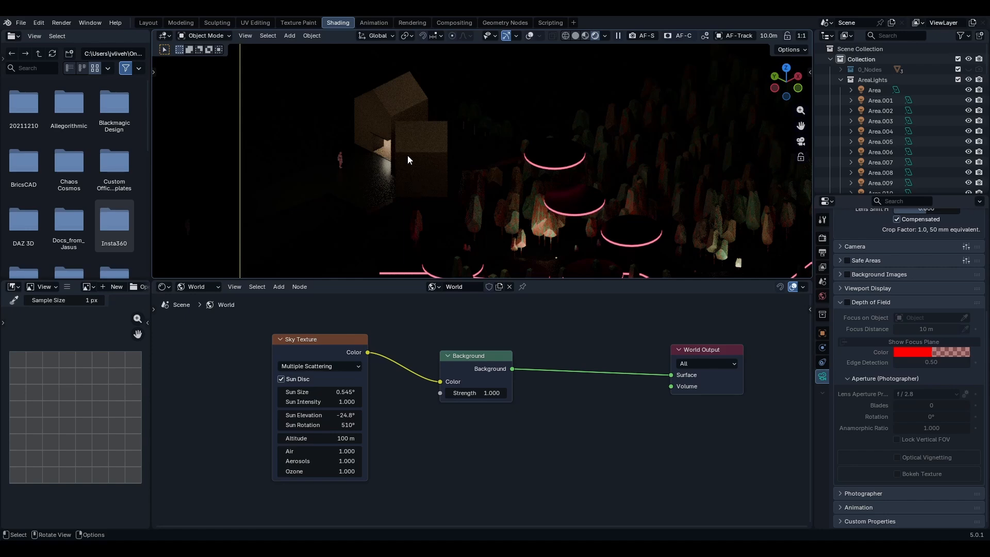
{"action": "middle_click_drag", "start_coordinate": [422, 159], "coordinate": [469, 162]}
{"action": "scroll", "coordinate": [550, 172], "scroll_direction": "up", "scroll_amount": 4}
{"action": "middle_click_drag", "start_coordinate": [629, 177], "coordinate": [503, 169], "text": "shift"}
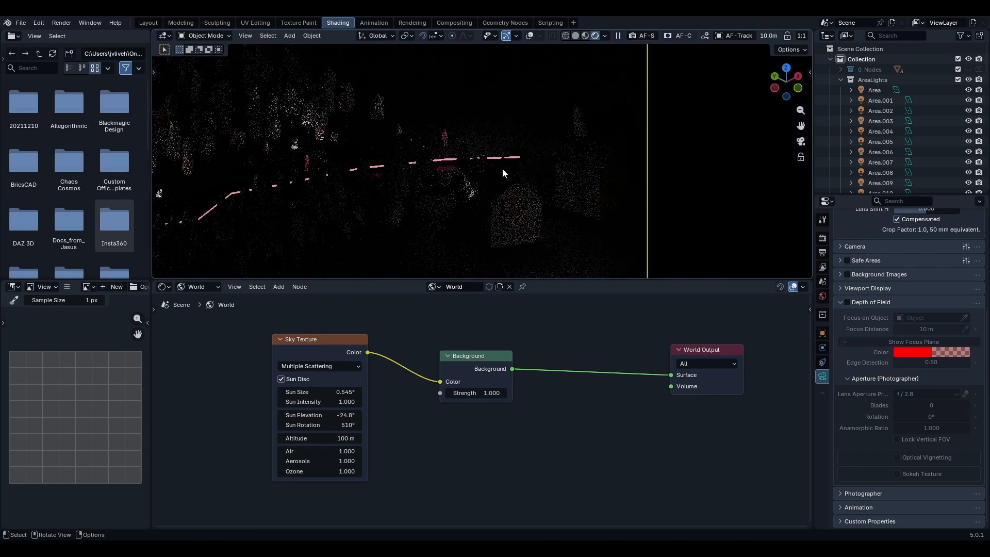
{"action": "middle_click_drag", "start_coordinate": [553, 205], "coordinate": [506, 150], "text": "shift"}
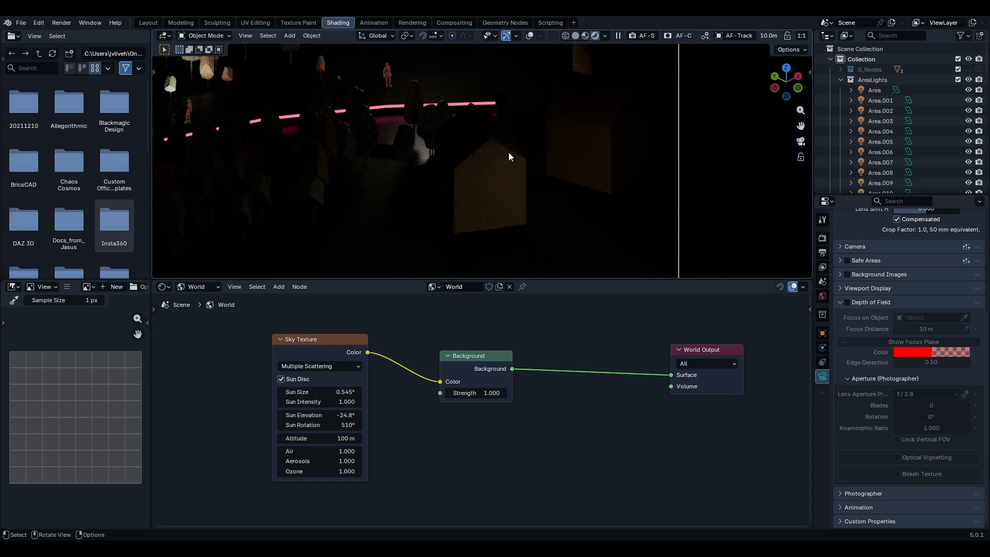
{"action": "scroll", "coordinate": [490, 163], "scroll_direction": "down", "scroll_amount": 5}
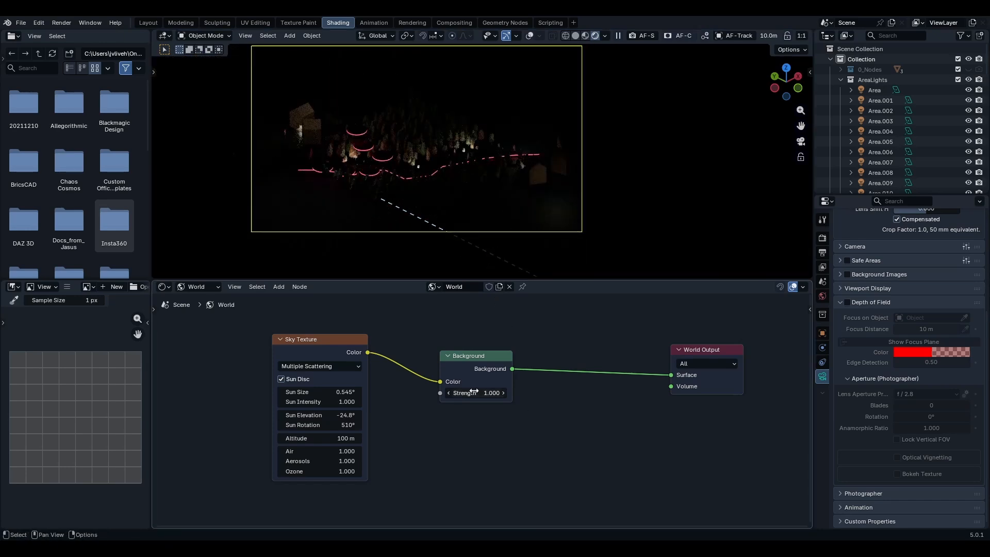
{"action": "middle_click_drag", "start_coordinate": [579, 379], "coordinate": [552, 405]}
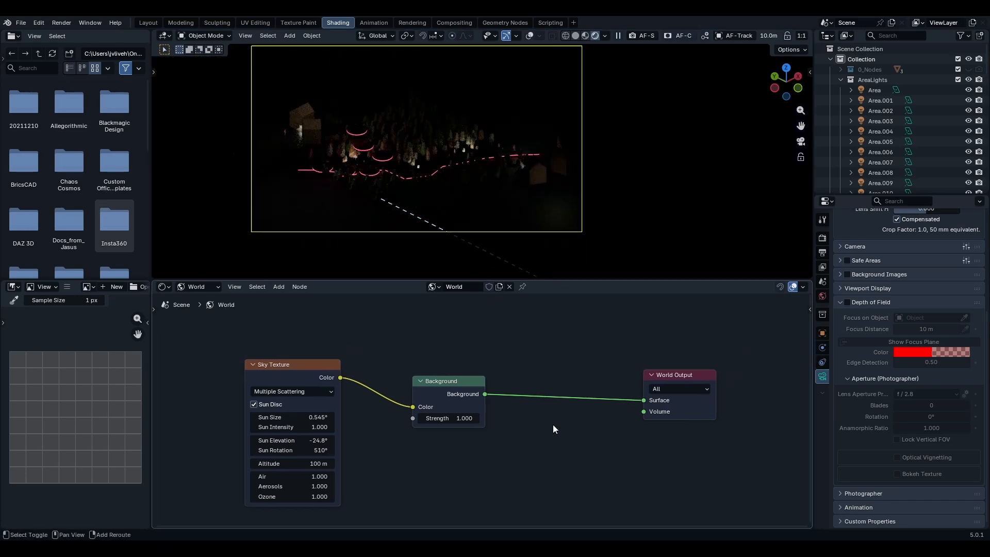
{"action": "key", "text": "shift+a"}
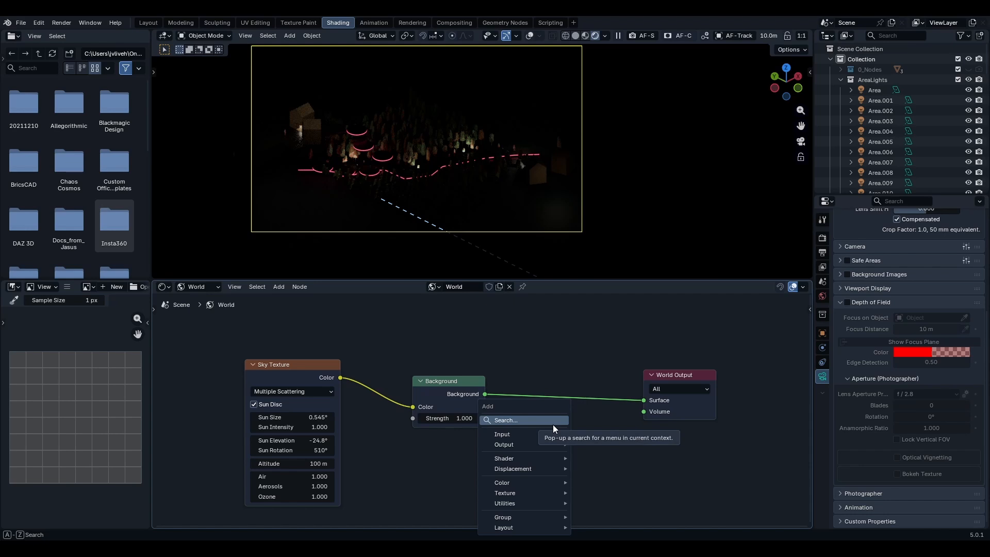
{"action": "type", "text": "mix"}
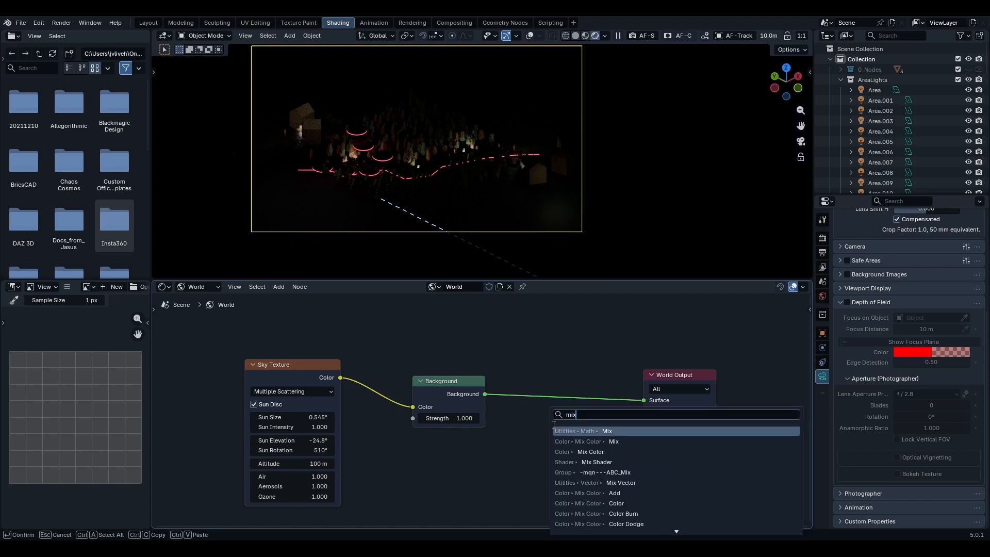
{"action": "left_click", "coordinate": [653, 461]}
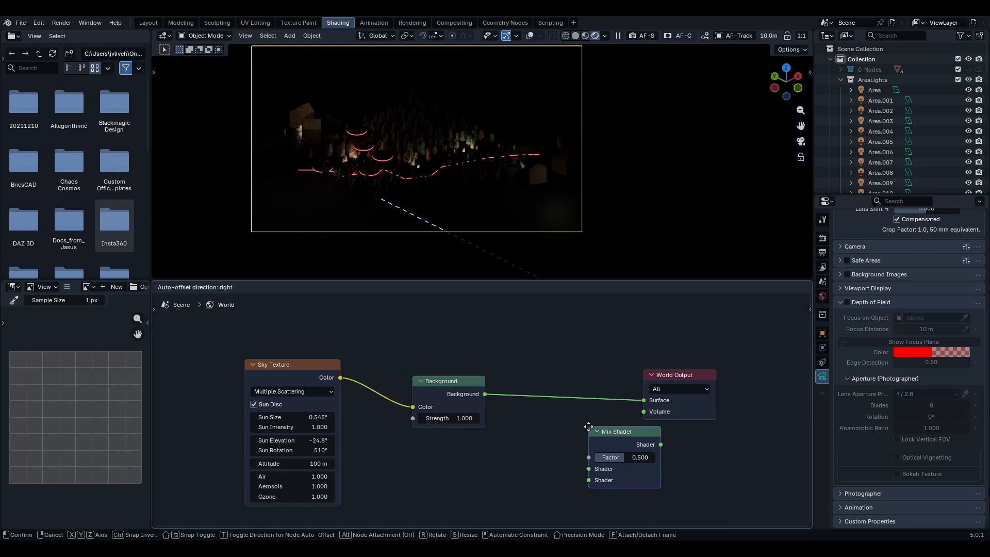
{"action": "left_click", "coordinate": [536, 370]}
{"action": "middle_click_drag", "start_coordinate": [485, 437], "coordinate": [562, 415]}
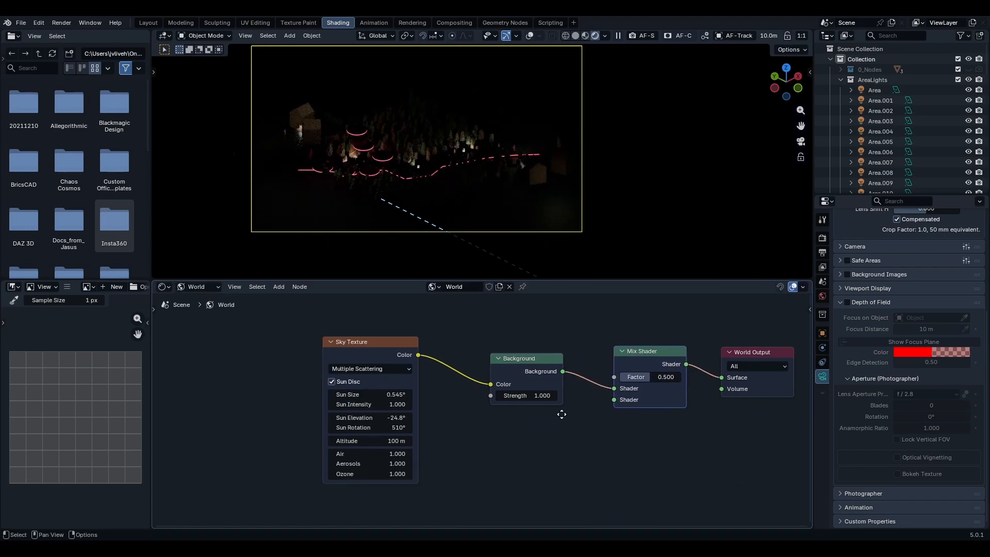
- Duplicate the Background node below the original and set the copy's colour to hex 485660FF
{"action": "scroll", "coordinate": [634, 420], "scroll_direction": "down", "scroll_amount": 1}
{"action": "left_click", "coordinate": [577, 351]}
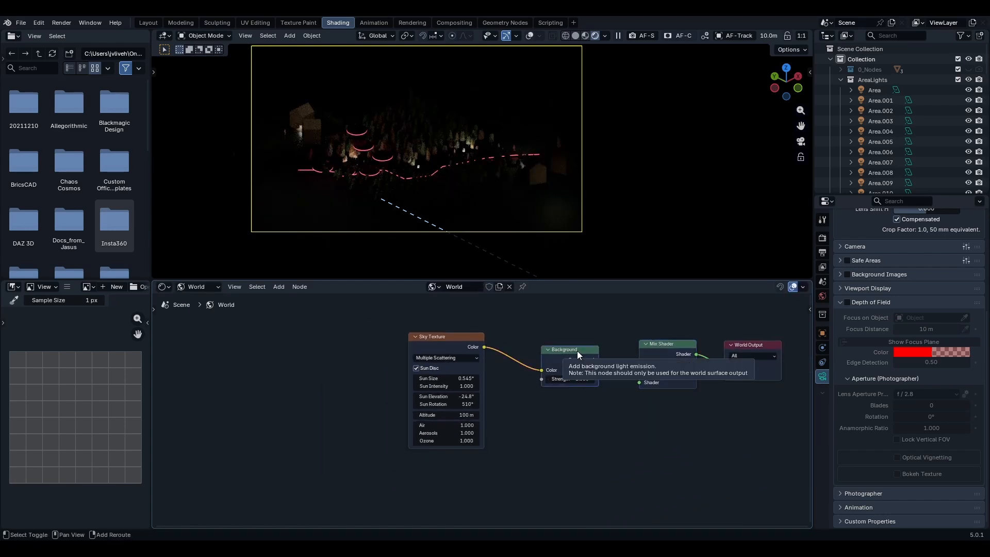
{"action": "key", "text": "shift+d"}
{"action": "left_click", "coordinate": [579, 402]}
{"action": "scroll", "coordinate": [578, 402], "scroll_direction": "up", "scroll_amount": 3}
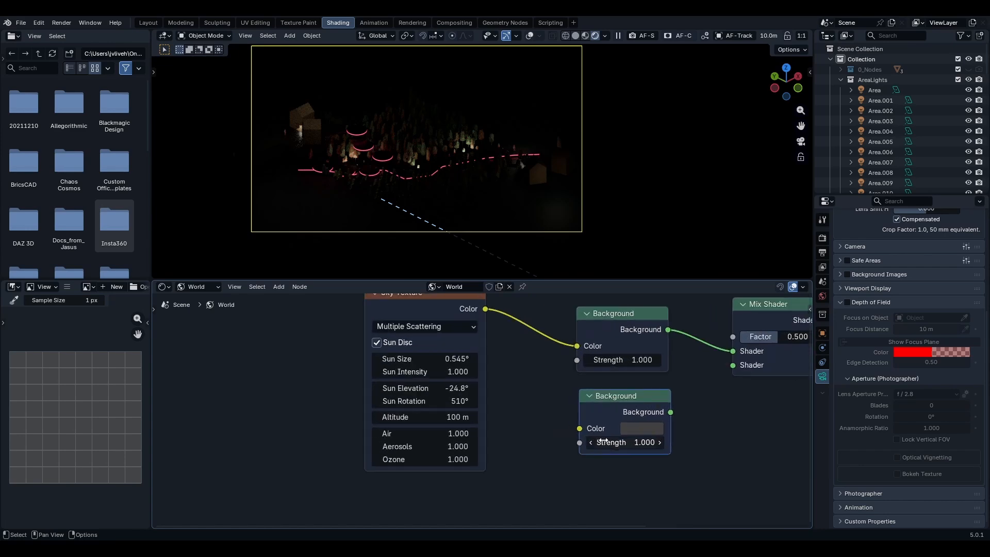
{"action": "left_click", "coordinate": [582, 421]}
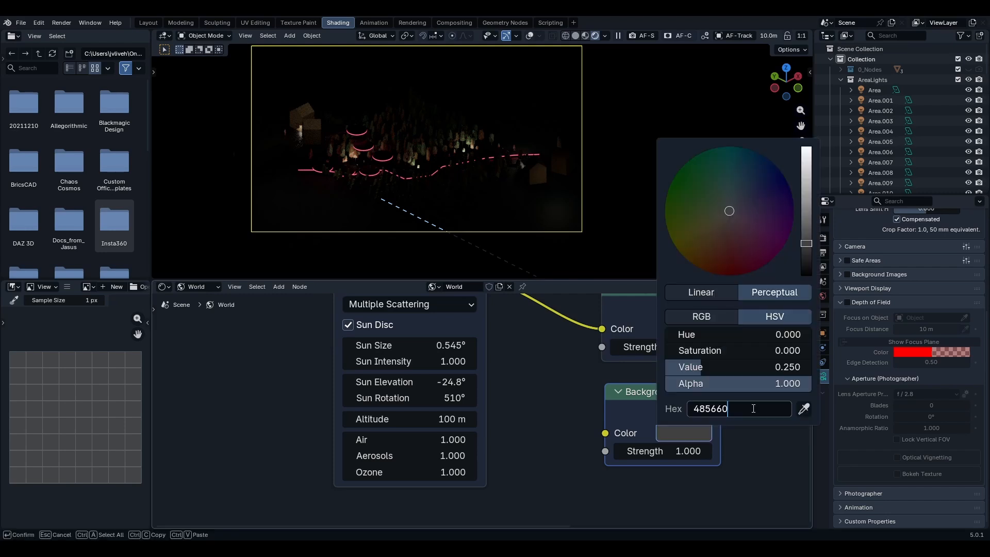
{"action": "type", "text": "ff"}
{"action": "key", "text": "Return"}
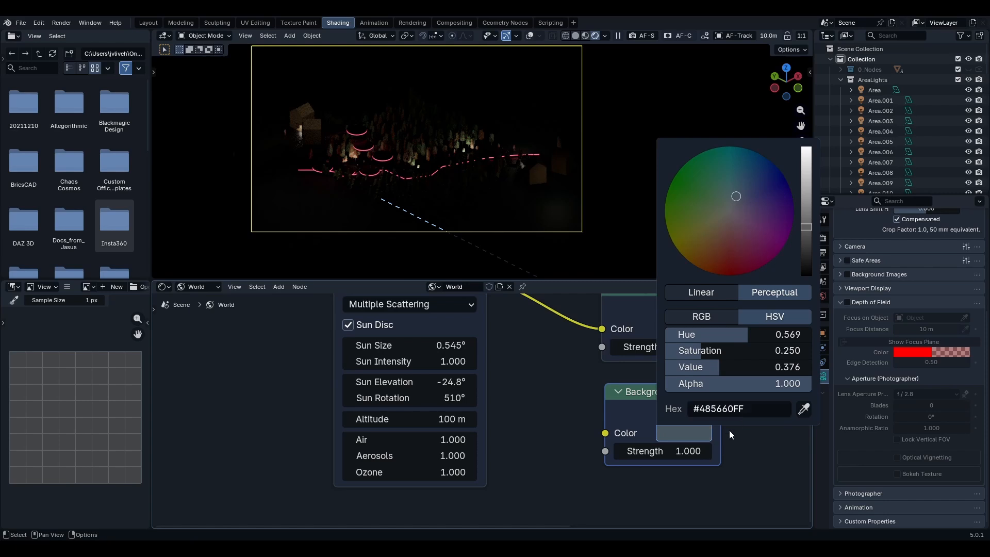
{"action": "left_click", "coordinate": [705, 436]}
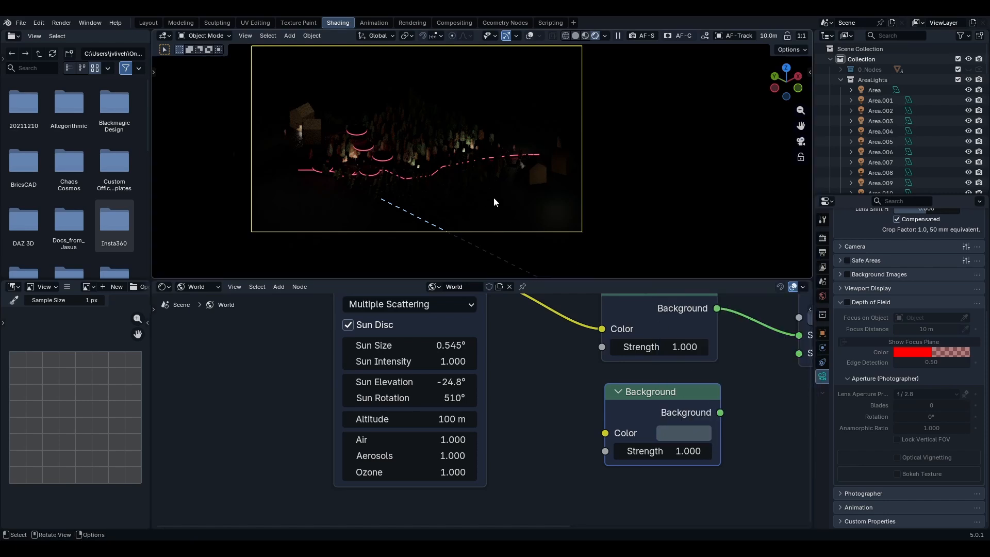
- Connect the duplicated Background node to the Mix Shader's second Shader input
{"action": "middle_click_drag", "start_coordinate": [642, 386], "coordinate": [481, 401]}
{"action": "scroll", "coordinate": [495, 396], "scroll_direction": "down", "scroll_amount": 2}
{"action": "left_click_drag", "start_coordinate": [549, 424], "coordinate": [562, 422]}
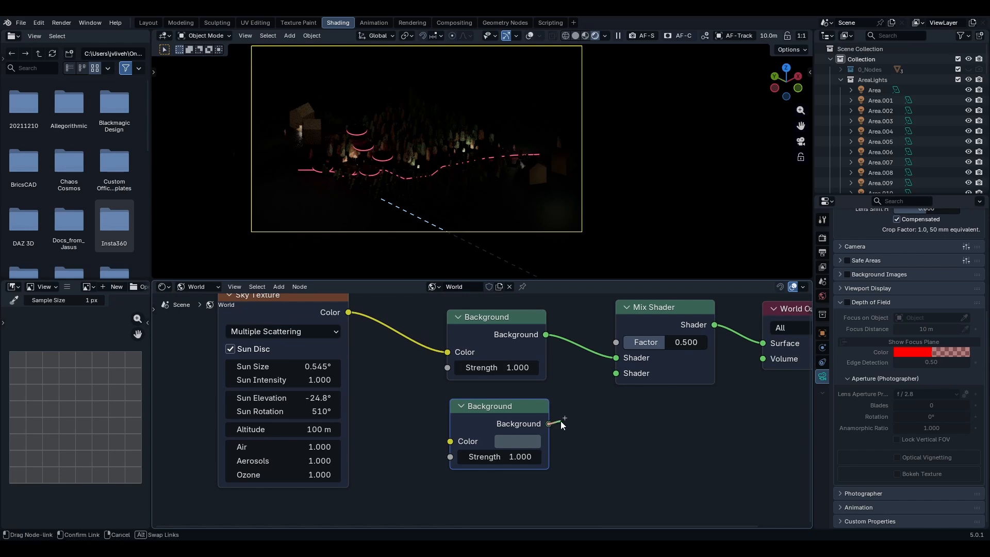
{"action": "left_click_drag", "start_coordinate": [596, 391], "coordinate": [616, 373]}
{"action": "middle_click_drag", "start_coordinate": [644, 389], "coordinate": [595, 447]}
{"action": "scroll", "coordinate": [595, 446], "scroll_direction": "down", "scroll_amount": 1}
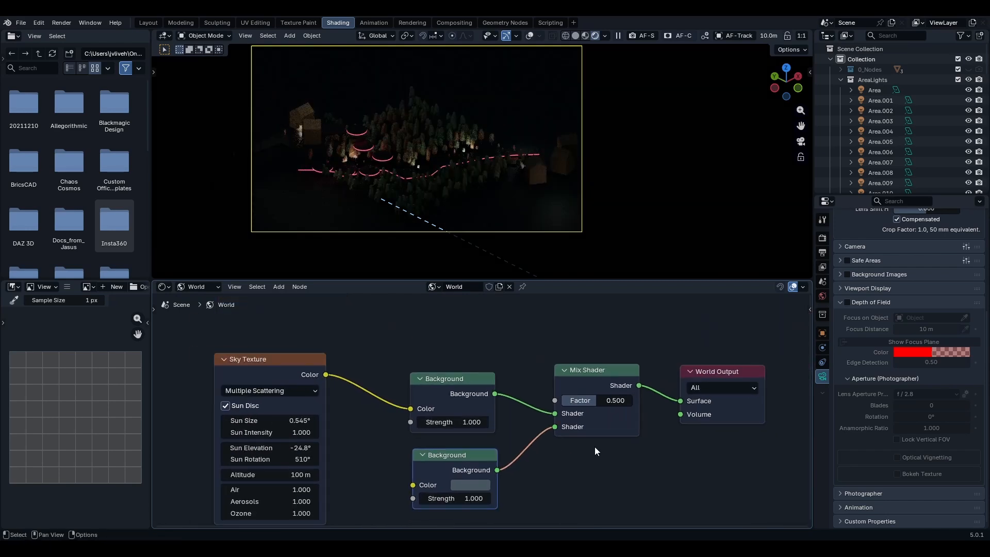
{"action": "middle_click_drag", "start_coordinate": [561, 408], "coordinate": [647, 422]}
{"action": "scroll", "coordinate": [428, 363], "scroll_direction": "down", "scroll_amount": 2}
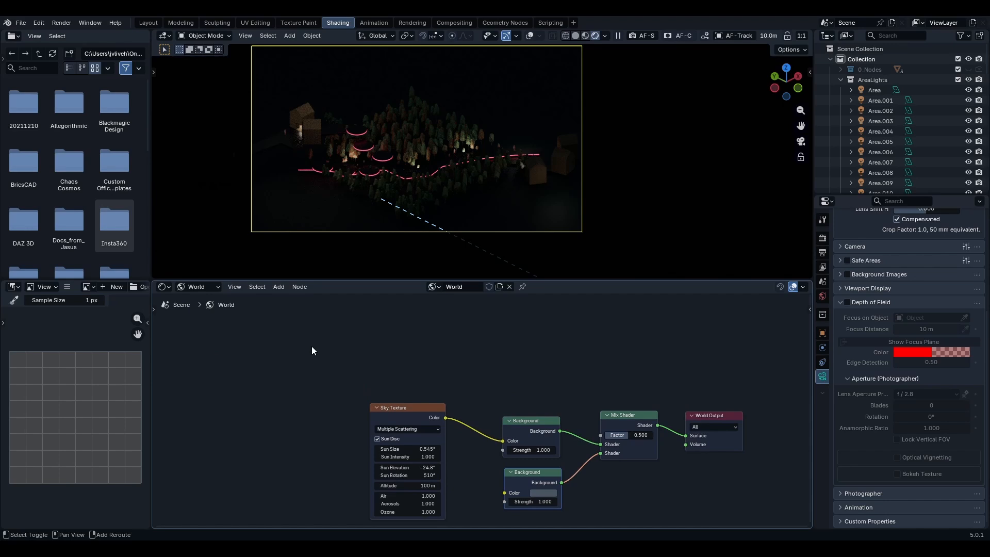
- Add a Light Path node to the world node tree beside the Sky Texture
{"action": "key", "text": "shift+a"}
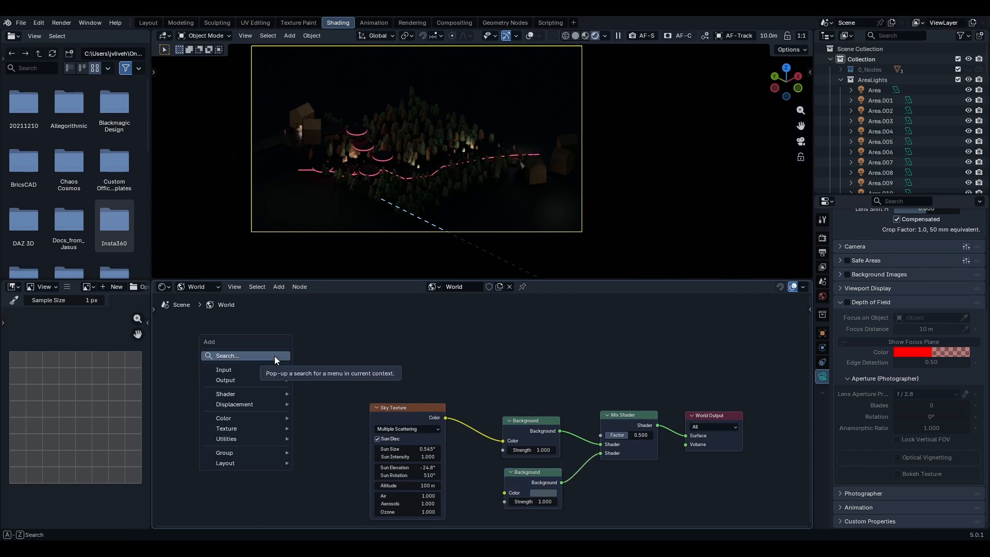
{"action": "type", "text": "ligh"}
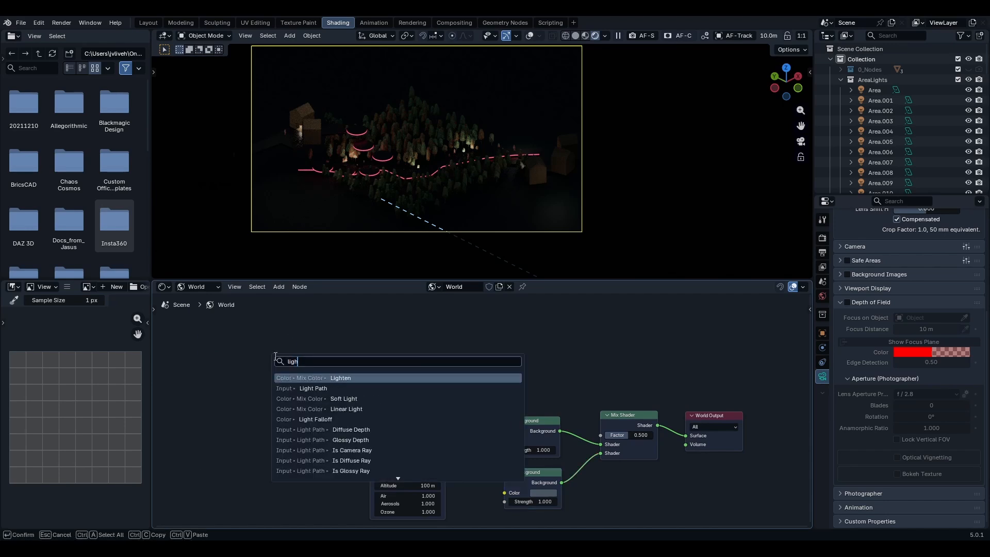
{"action": "left_click", "coordinate": [312, 389]}
{"action": "left_click", "coordinate": [298, 347]}
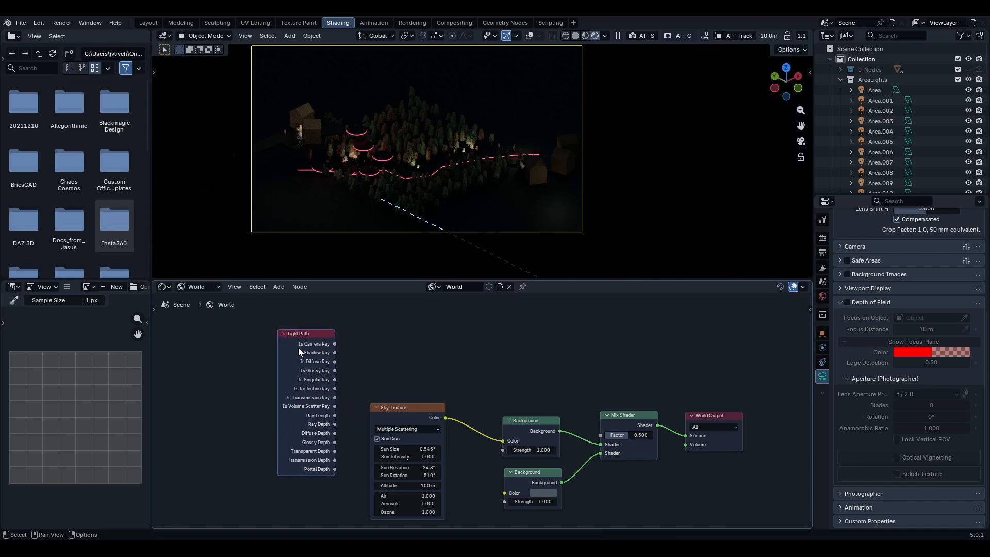
- Connect the Light Path node's Is Diffuse Ray output to the Mix Shader's Factor input
{"action": "scroll", "coordinate": [374, 370], "scroll_direction": "up", "scroll_amount": 3}
{"action": "middle_click_drag", "start_coordinate": [362, 383], "coordinate": [401, 364]}
{"action": "scroll", "coordinate": [363, 372], "scroll_direction": "down", "scroll_amount": 2}
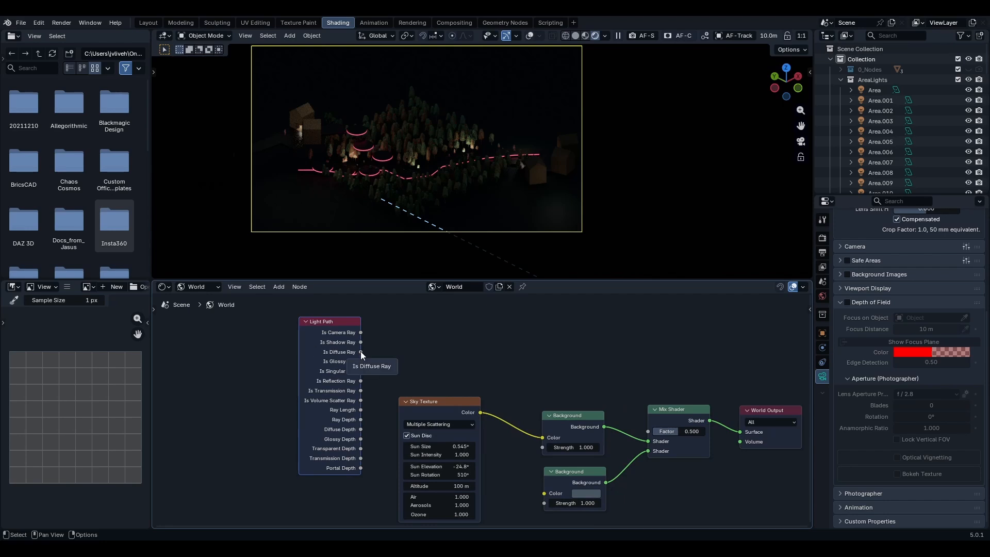
{"action": "left_click_drag", "start_coordinate": [361, 351], "coordinate": [648, 431]}
- Temporarily disconnect and reconnect the Is Diffuse Ray link to the Mix Shader Factor to compare the render
{"action": "scroll", "coordinate": [455, 361], "scroll_direction": "up", "scroll_amount": 2}
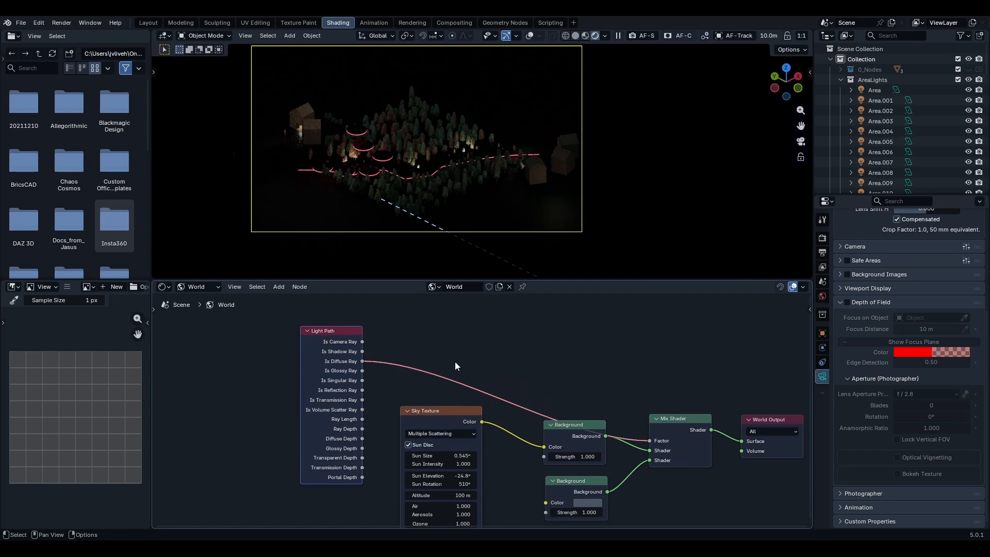
{"action": "scroll", "coordinate": [557, 166], "scroll_direction": "up", "scroll_amount": 4}
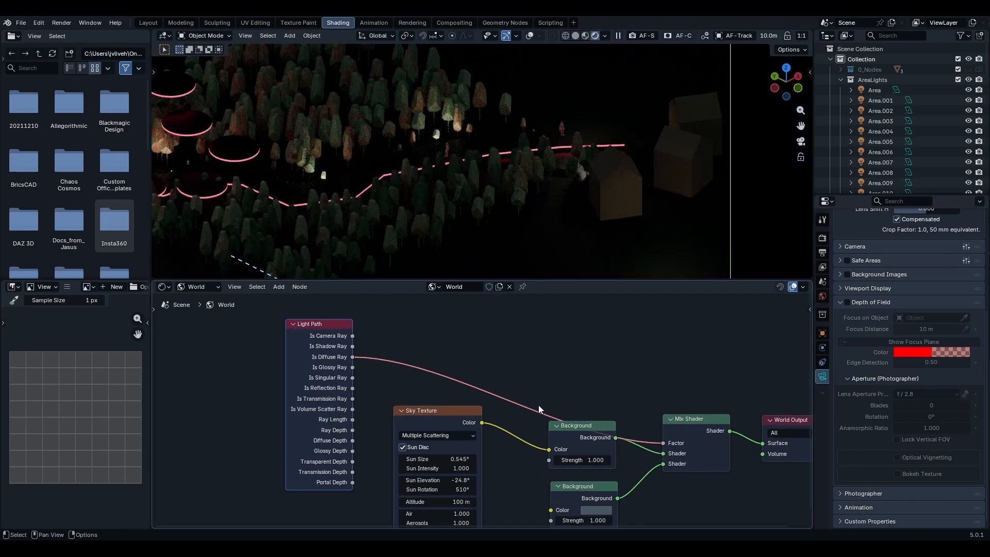
{"action": "right_click_drag", "start_coordinate": [521, 387], "coordinate": [501, 414], "text": "ctrl"}
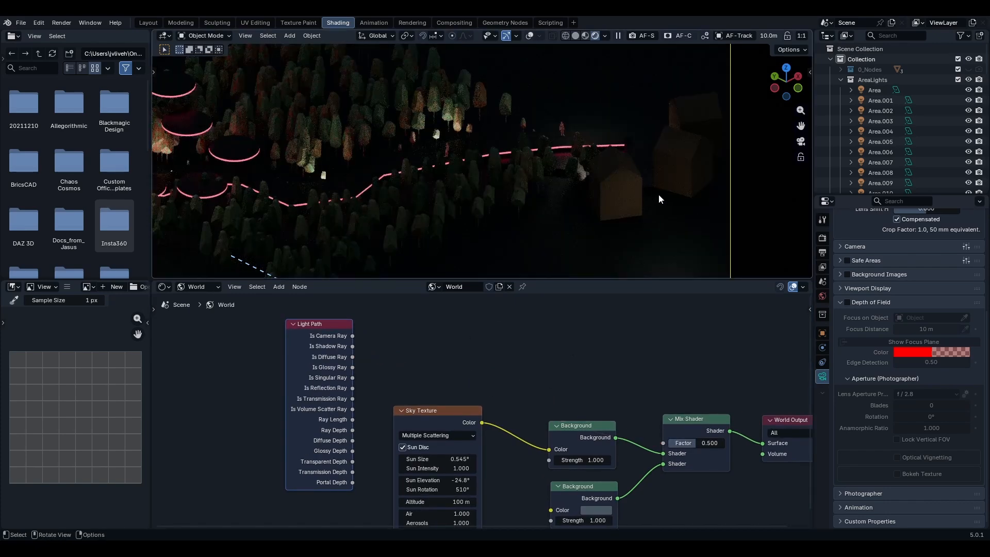
{"action": "scroll", "coordinate": [531, 196], "scroll_direction": "up", "scroll_amount": 3}
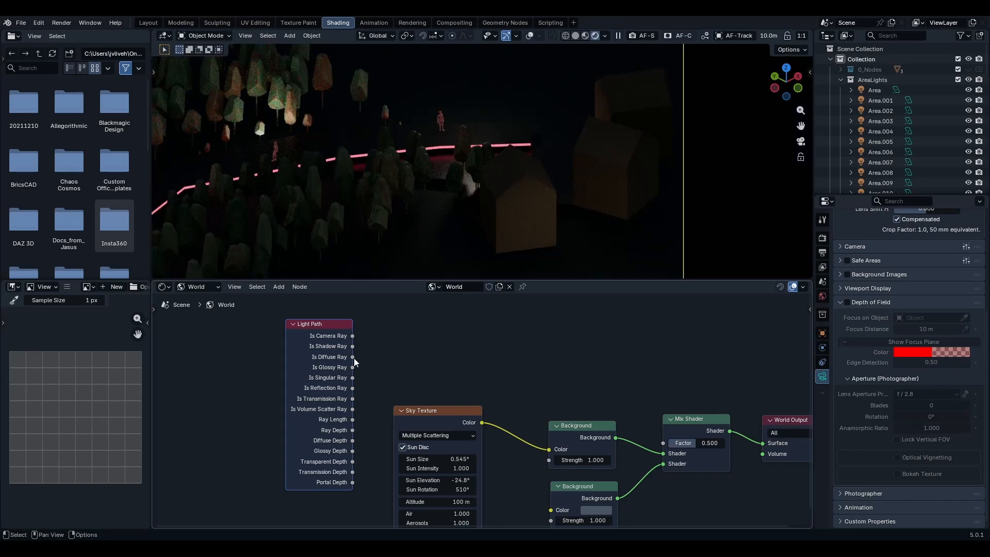
{"action": "left_click_drag", "start_coordinate": [353, 357], "coordinate": [661, 439]}
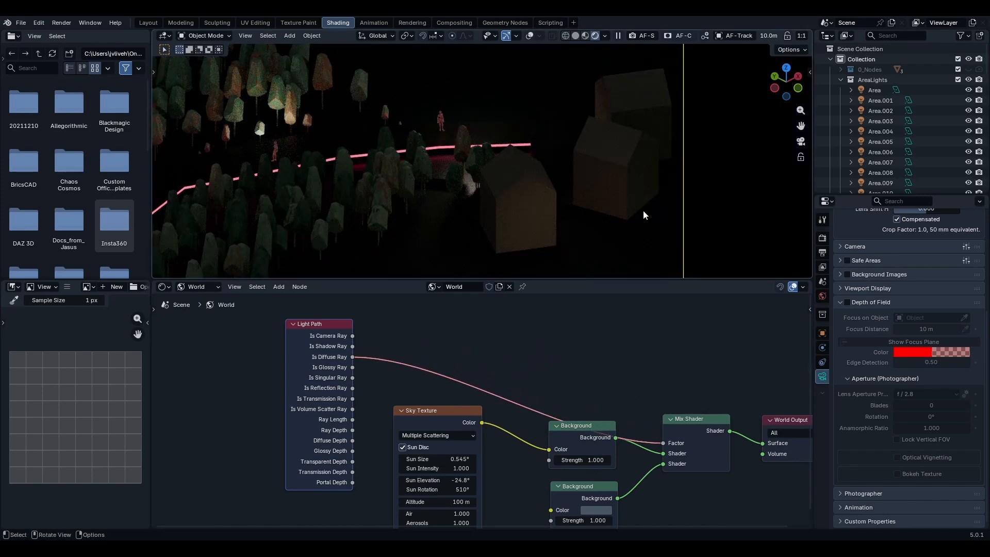
- Exclude the AreaLights collection from the view layer to preview the scene without area lights
{"action": "middle_click_drag", "start_coordinate": [424, 325], "coordinate": [459, 407]}
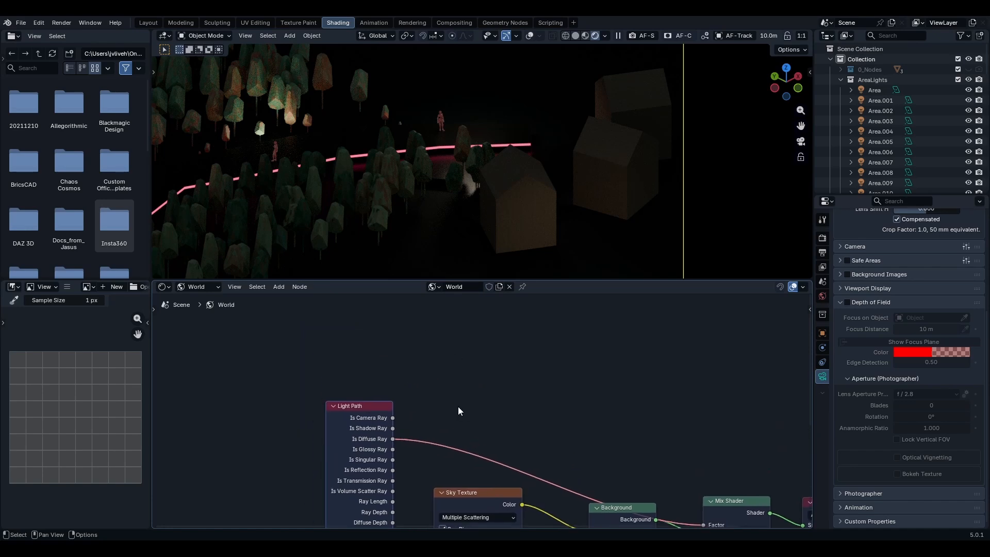
{"action": "scroll", "coordinate": [460, 408], "scroll_direction": "down", "scroll_amount": 3}
{"action": "scroll", "coordinate": [416, 175], "scroll_direction": "down", "scroll_amount": 10}
{"action": "middle_click_drag", "start_coordinate": [402, 178], "coordinate": [438, 186], "text": "shift"}
{"action": "scroll", "coordinate": [435, 168], "scroll_direction": "up", "scroll_amount": 2}
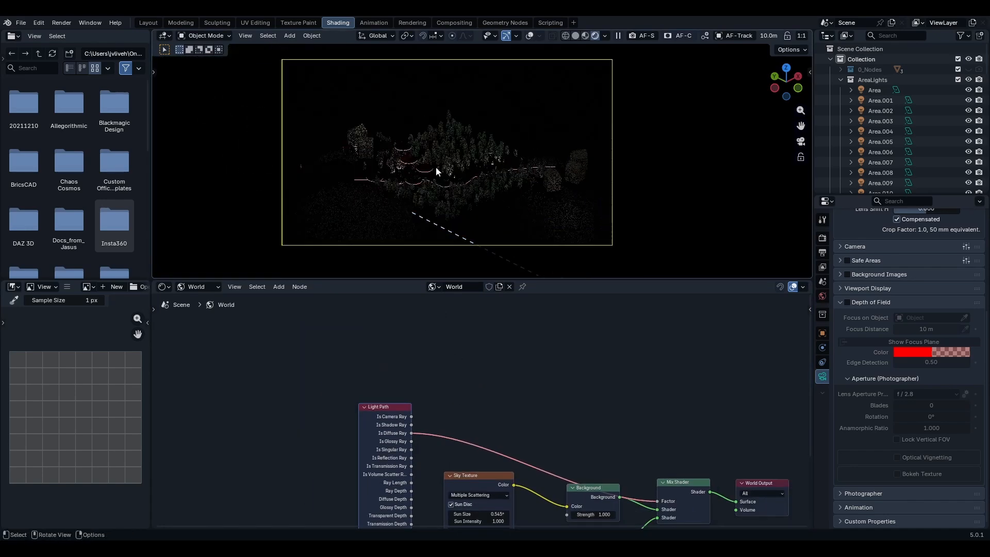
{"action": "scroll", "coordinate": [436, 168], "scroll_direction": "up", "scroll_amount": 1}
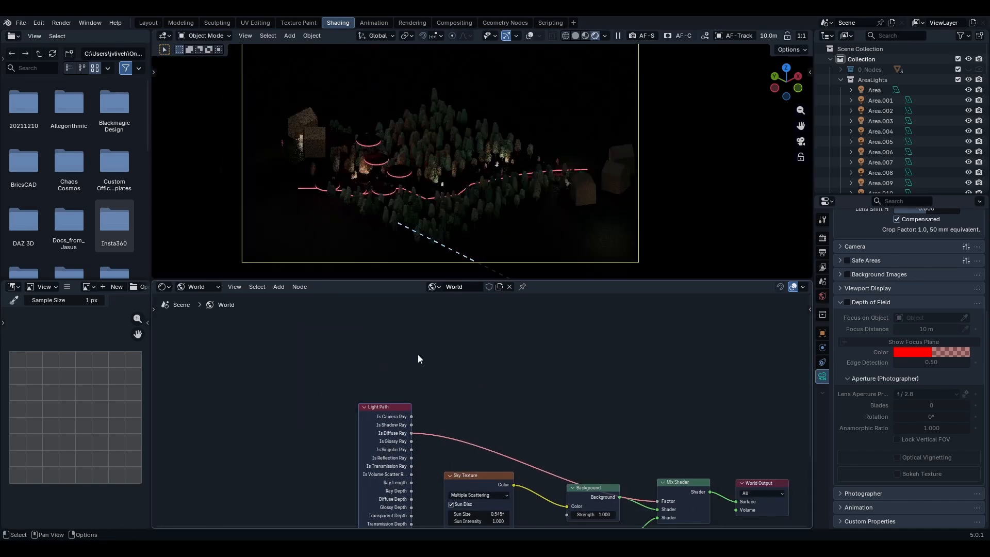
{"action": "left_click_drag", "start_coordinate": [406, 405], "coordinate": [499, 331]}
{"action": "scroll", "coordinate": [372, 376], "scroll_direction": "down", "scroll_amount": 3}
{"action": "scroll", "coordinate": [420, 376], "scroll_direction": "down", "scroll_amount": 2}
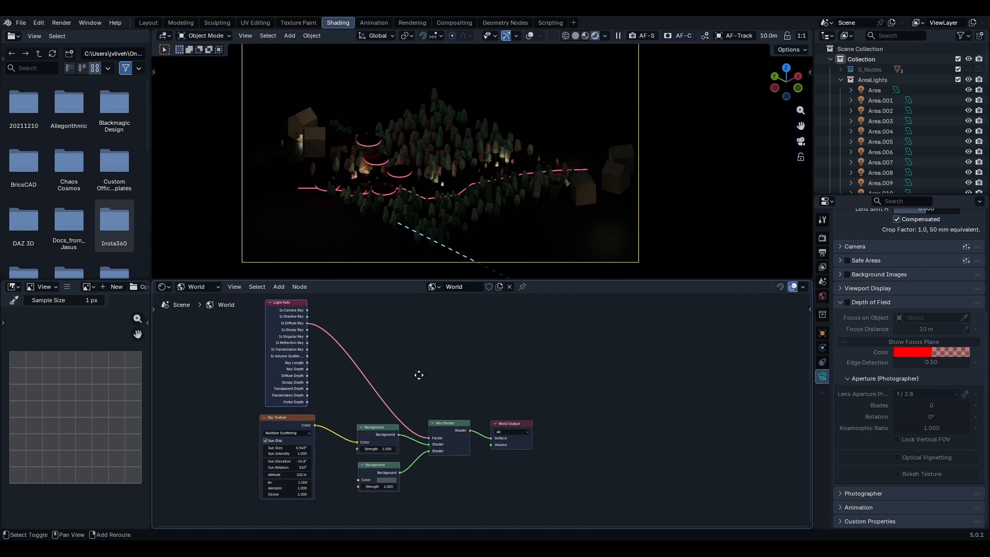
{"action": "left_click", "coordinate": [959, 80]}
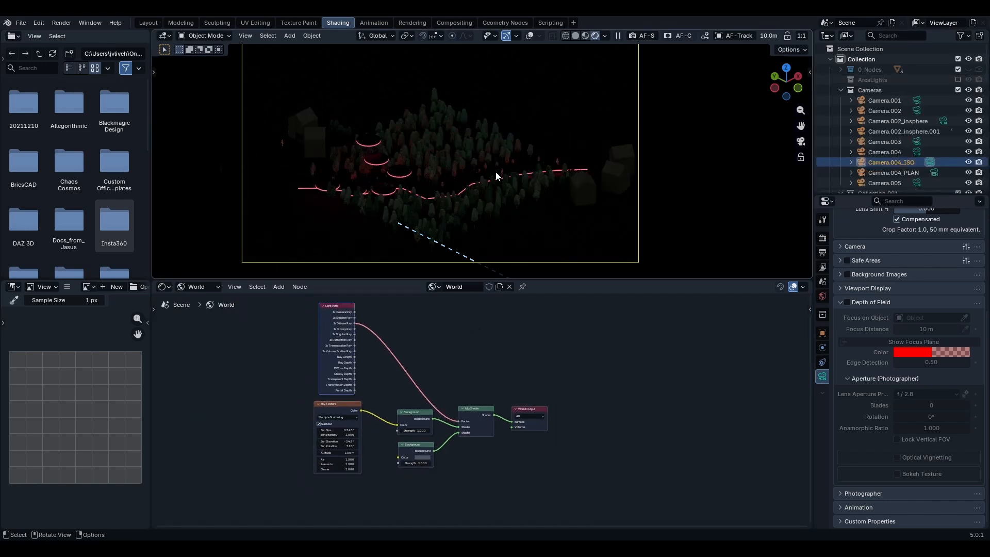
- Zoom and orbit around the rendered scene to inspect the lighting without the area lights
{"action": "scroll", "coordinate": [618, 166], "scroll_direction": "up", "scroll_amount": 3}
{"action": "scroll", "coordinate": [473, 112], "scroll_direction": "up", "scroll_amount": 3}
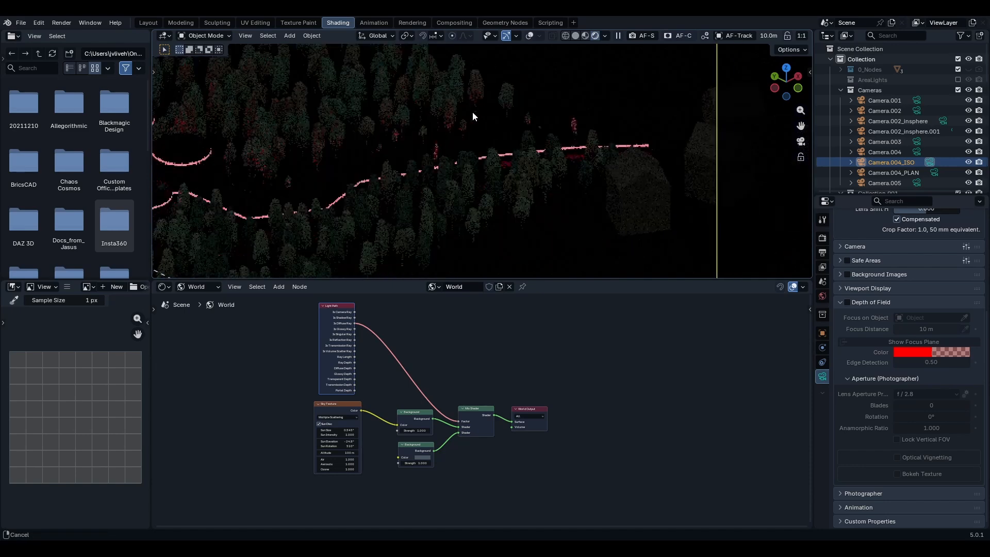
{"action": "scroll", "coordinate": [481, 138], "scroll_direction": "down", "scroll_amount": 4}
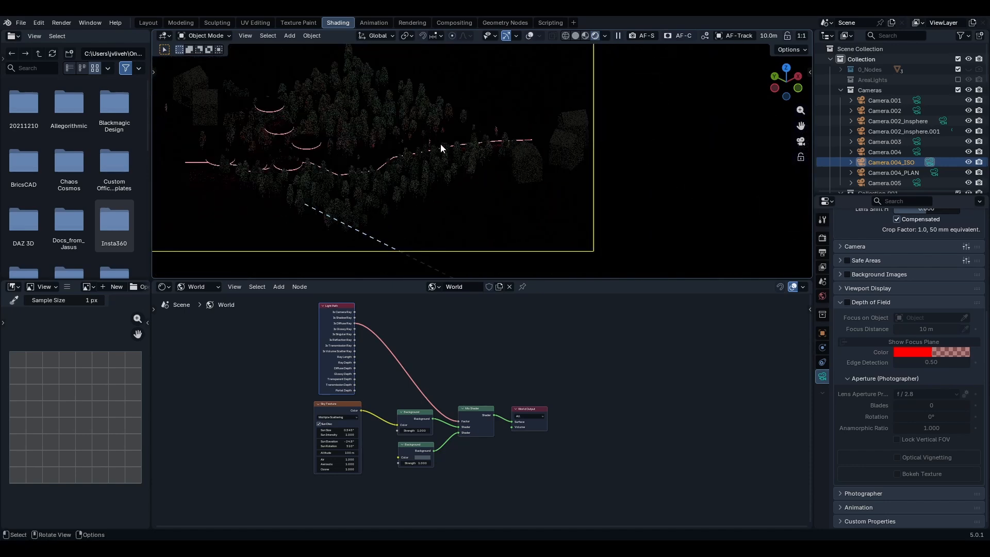
{"action": "scroll", "coordinate": [519, 153], "scroll_direction": "up", "scroll_amount": 4}
{"action": "scroll", "coordinate": [374, 151], "scroll_direction": "up", "scroll_amount": 4}
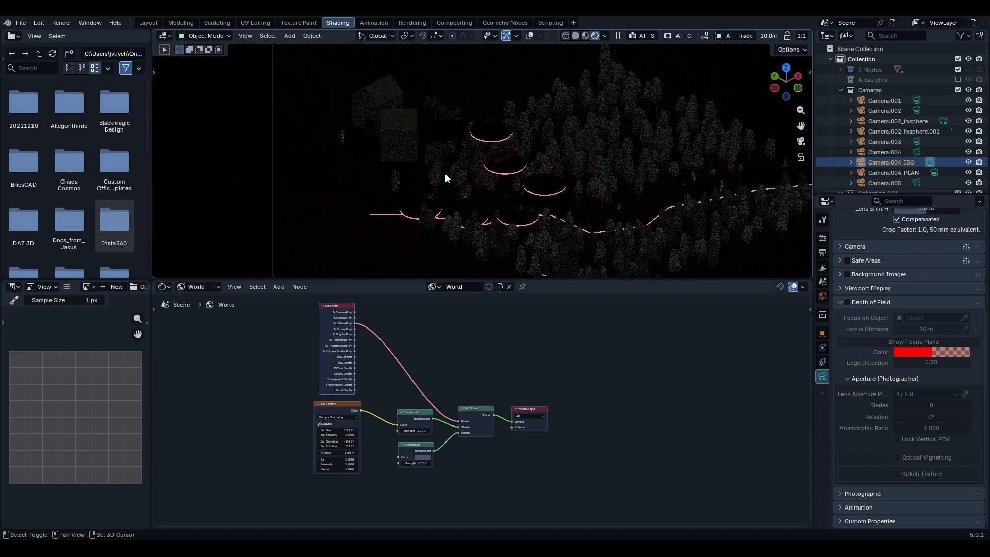
{"action": "middle_click_drag", "start_coordinate": [399, 176], "coordinate": [520, 185]}
{"action": "middle_click_drag", "start_coordinate": [582, 196], "coordinate": [501, 185], "text": "shift"}
{"action": "middle_click_drag", "start_coordinate": [616, 190], "coordinate": [552, 149], "text": "shift"}
{"action": "scroll", "coordinate": [552, 149], "scroll_direction": "up", "scroll_amount": 1}
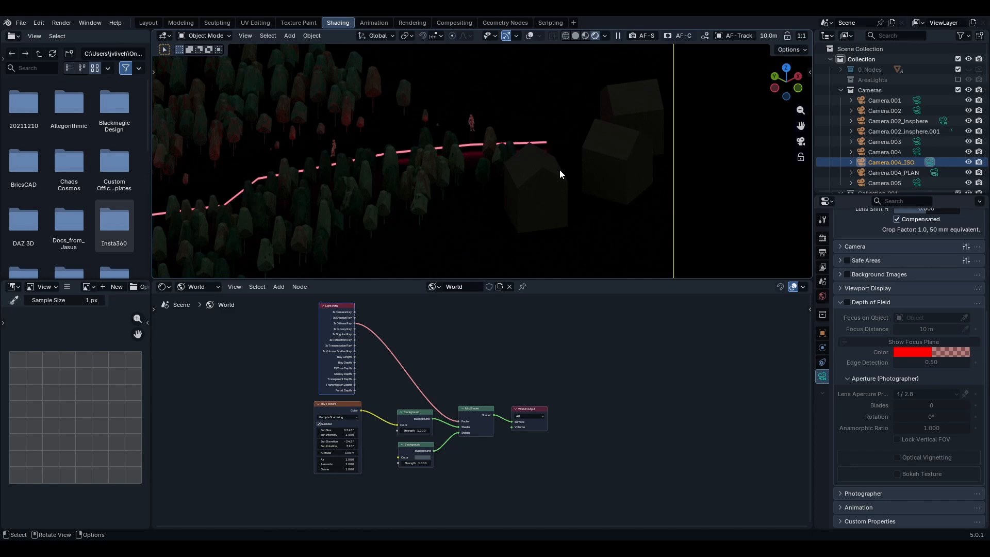
{"action": "scroll", "coordinate": [574, 163], "scroll_direction": "down", "scroll_amount": 3}
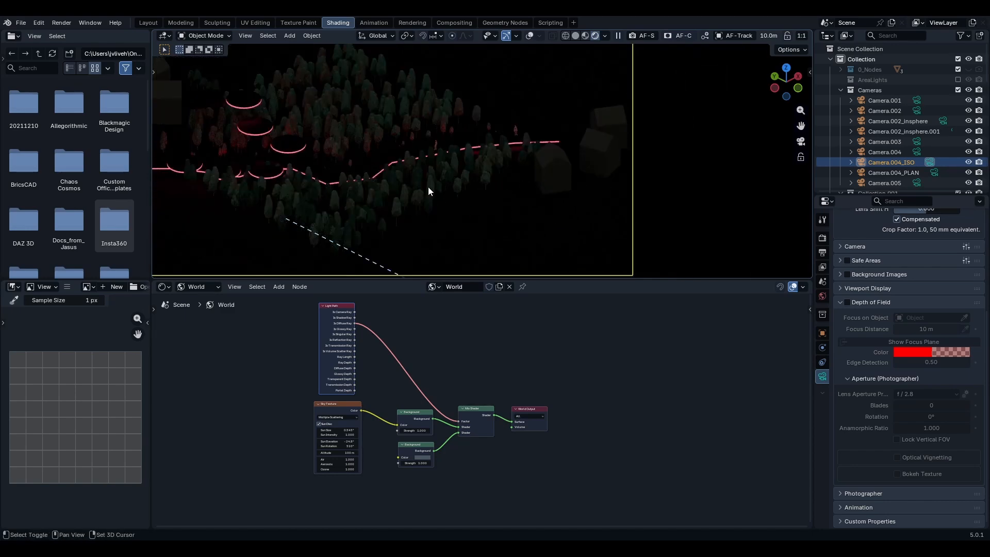
{"action": "middle_click_drag", "start_coordinate": [428, 187], "coordinate": [533, 193], "text": "shift"}
{"action": "middle_click_drag", "start_coordinate": [368, 144], "coordinate": [444, 178], "text": "shift"}
{"action": "scroll", "coordinate": [441, 170], "scroll_direction": "up", "scroll_amount": 2}
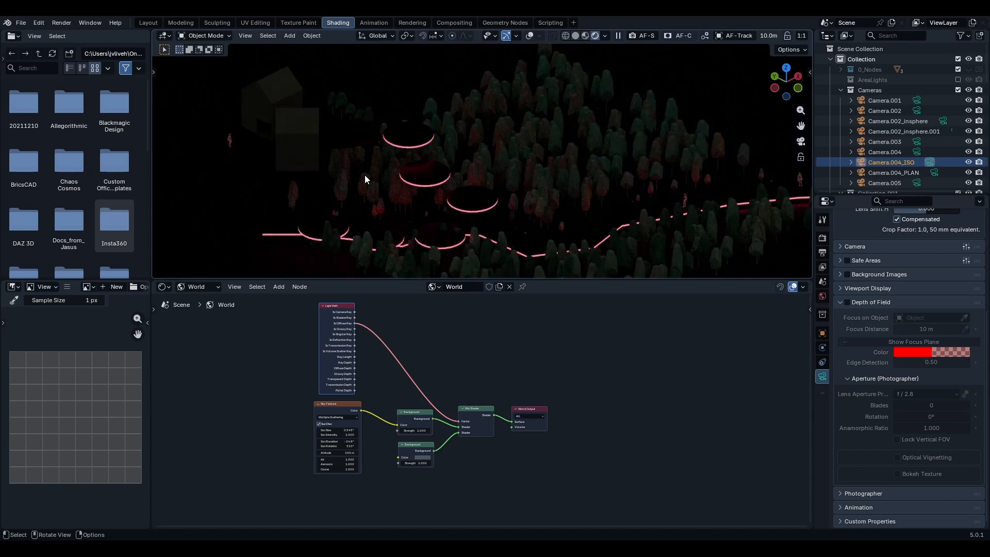
{"action": "scroll", "coordinate": [361, 170], "scroll_direction": "down", "scroll_amount": 4}
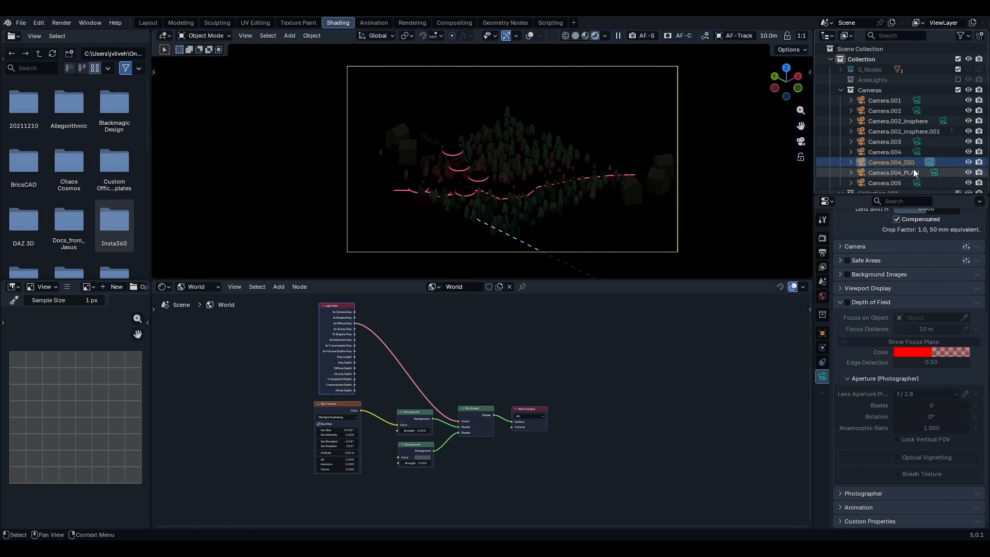
- Re-enable the AreaLights collection and inspect the rendered night scene again
{"action": "left_click", "coordinate": [960, 79]}
{"action": "scroll", "coordinate": [640, 196], "scroll_direction": "up", "scroll_amount": 4}
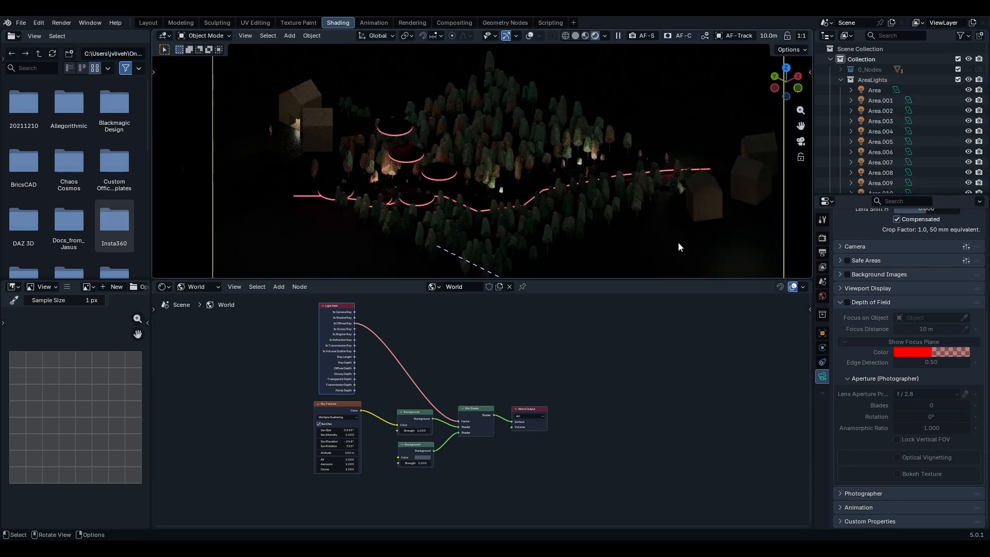
{"action": "scroll", "coordinate": [567, 182], "scroll_direction": "down", "scroll_amount": 4}
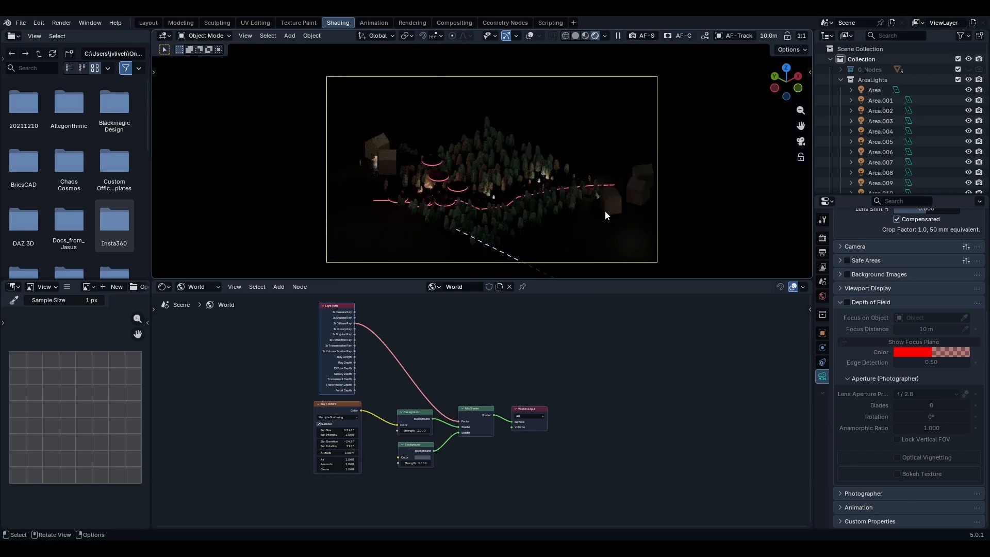
{"action": "middle_click_drag", "start_coordinate": [564, 190], "coordinate": [556, 170], "text": "shift"}
{"action": "scroll", "coordinate": [567, 163], "scroll_direction": "up", "scroll_amount": 2}
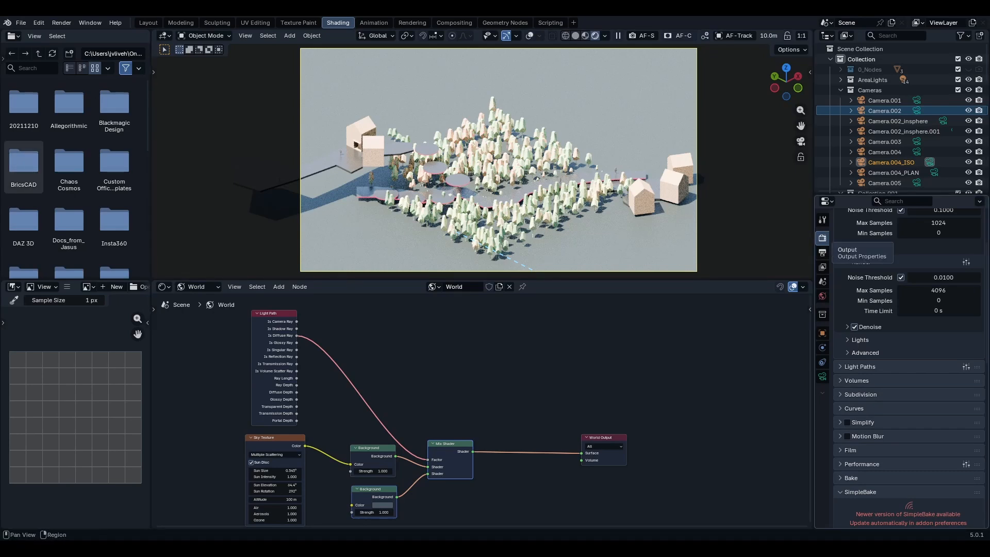
- Open the Output properties to check the render format, then switch to the Layout workspace
{"action": "left_click", "coordinate": [823, 252]}
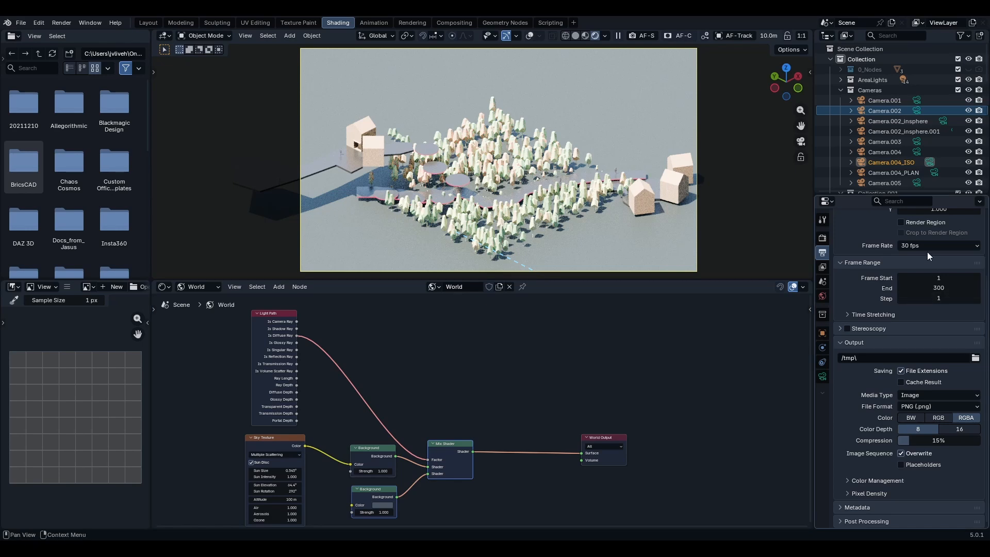
{"action": "scroll", "coordinate": [885, 269], "scroll_direction": "up", "scroll_amount": 4}
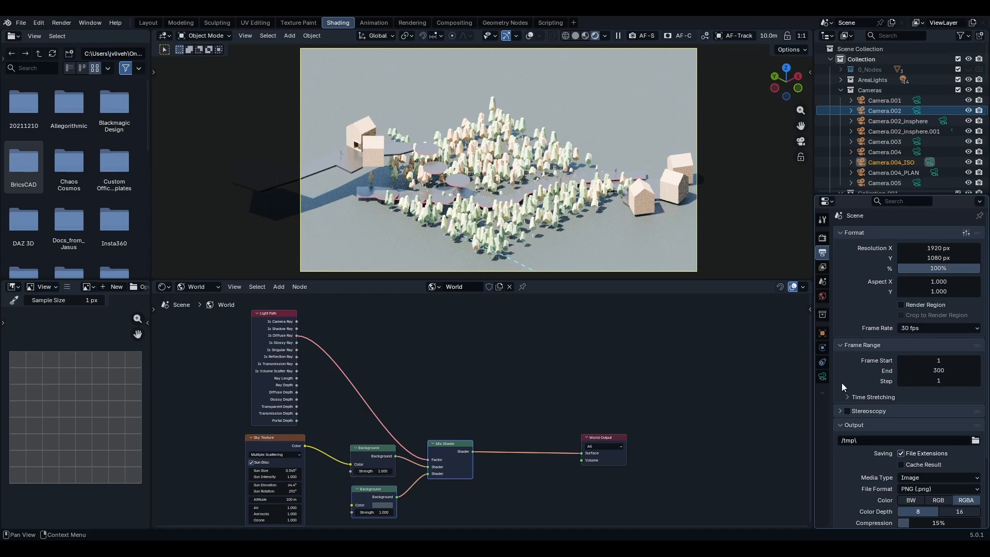
{"action": "left_click", "coordinate": [155, 23]}
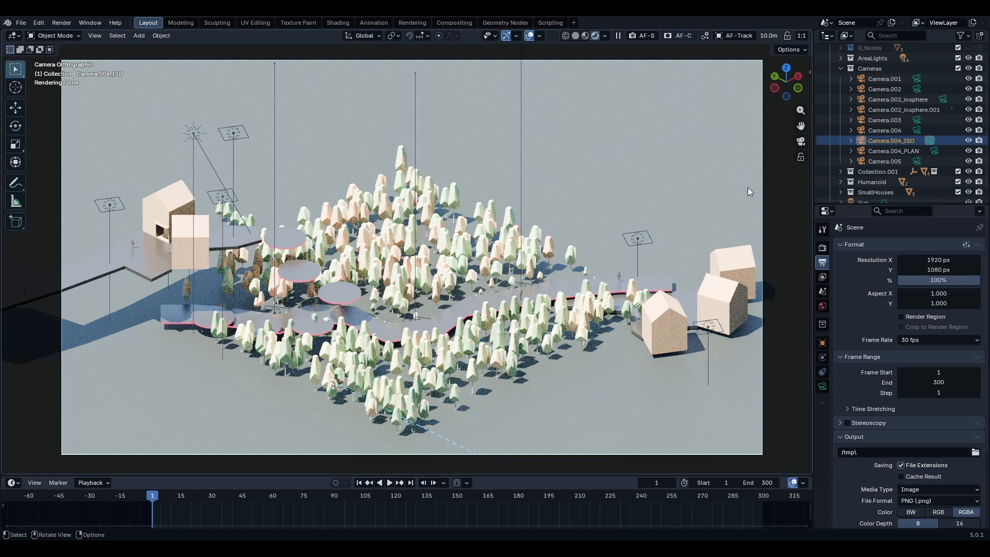
- Collapse the AreaLights collection and select the Sun object in the outliner
{"action": "scroll", "coordinate": [904, 156], "scroll_direction": "up", "scroll_amount": 2}
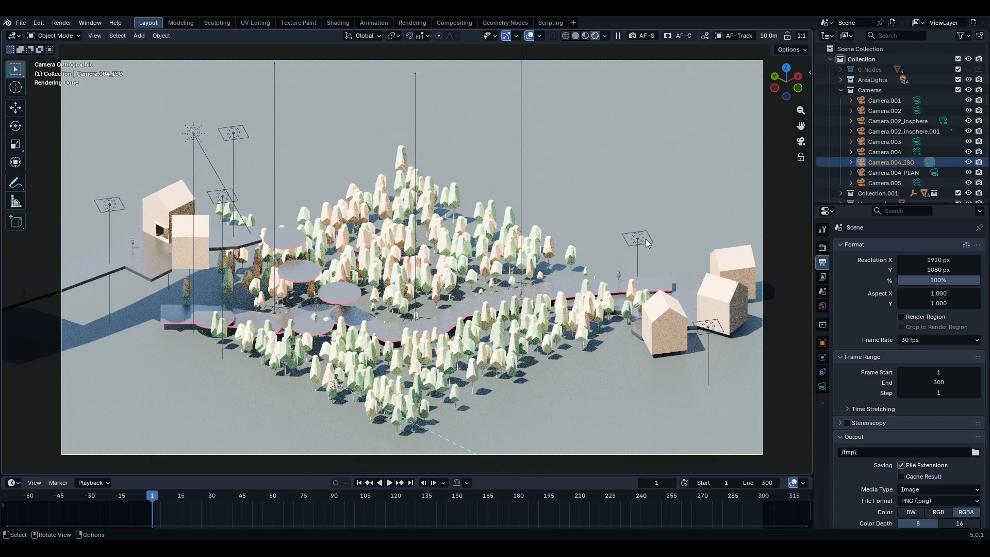
{"action": "scroll", "coordinate": [903, 145], "scroll_direction": "down", "scroll_amount": 3}
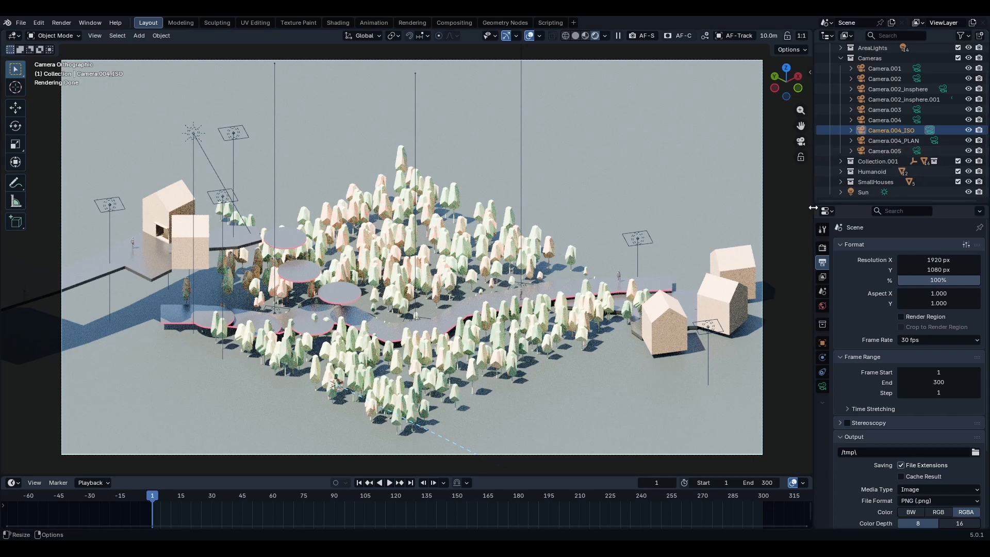
{"action": "left_click", "coordinate": [638, 241]}
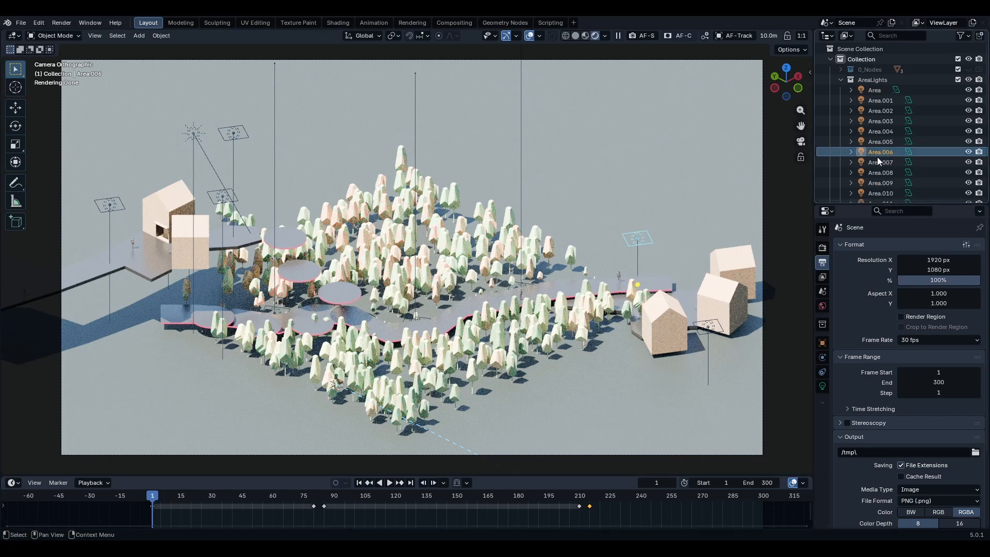
{"action": "left_click", "coordinate": [842, 79]}
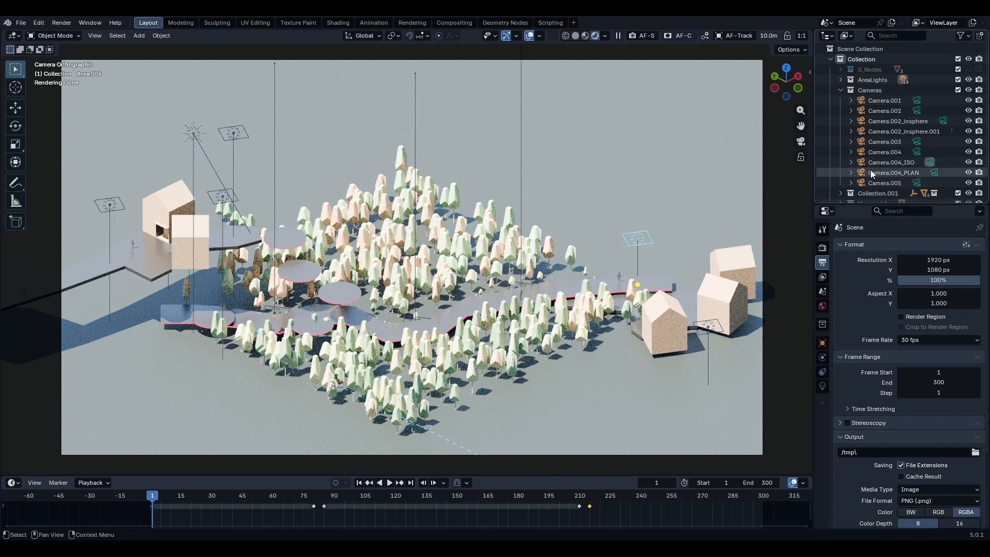
{"action": "scroll", "coordinate": [871, 169], "scroll_direction": "down", "scroll_amount": 3}
{"action": "left_click", "coordinate": [872, 193]}
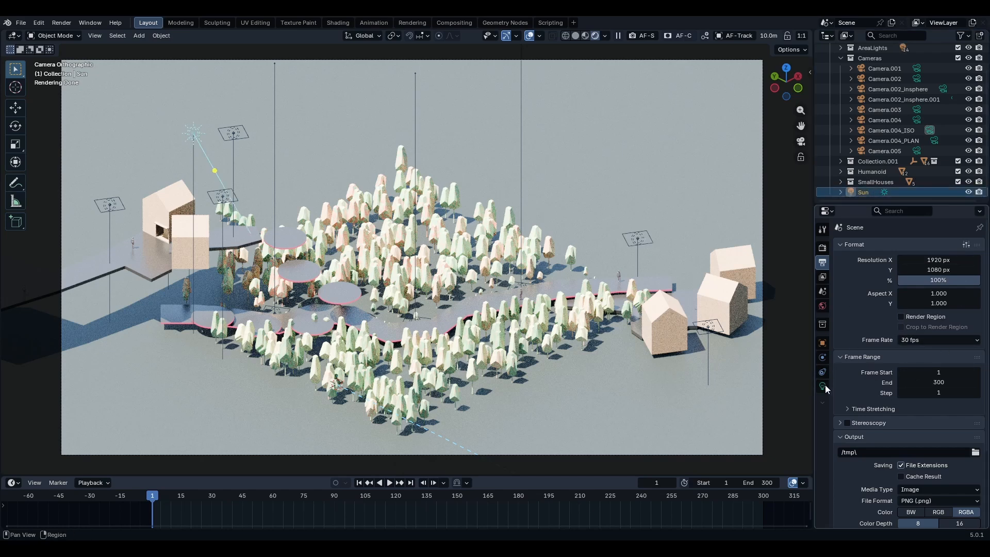
- In the World's Sun Position settings, set the Time to 0 and keyframe it at frame 1
{"action": "left_click", "coordinate": [823, 306]}
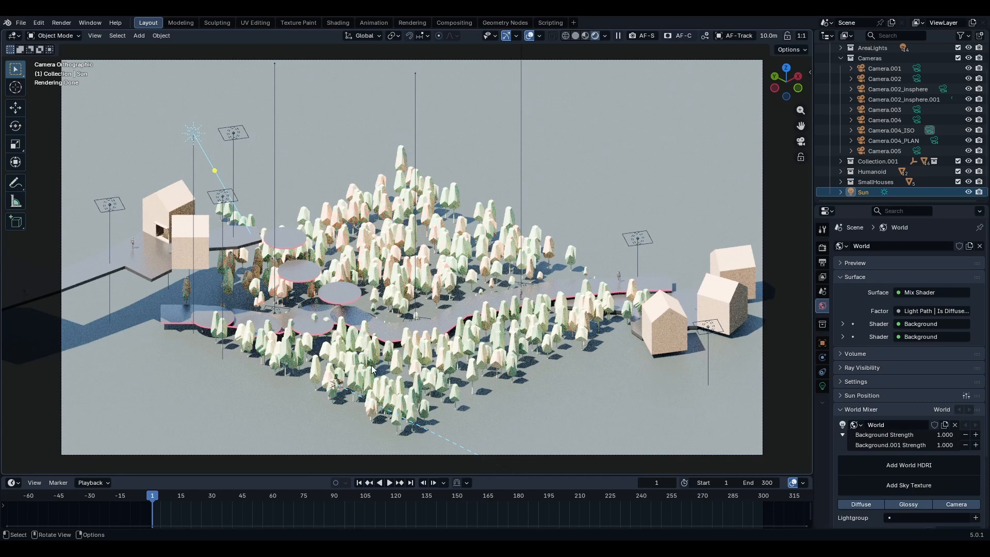
{"action": "scroll", "coordinate": [908, 413], "scroll_direction": "down", "scroll_amount": 4}
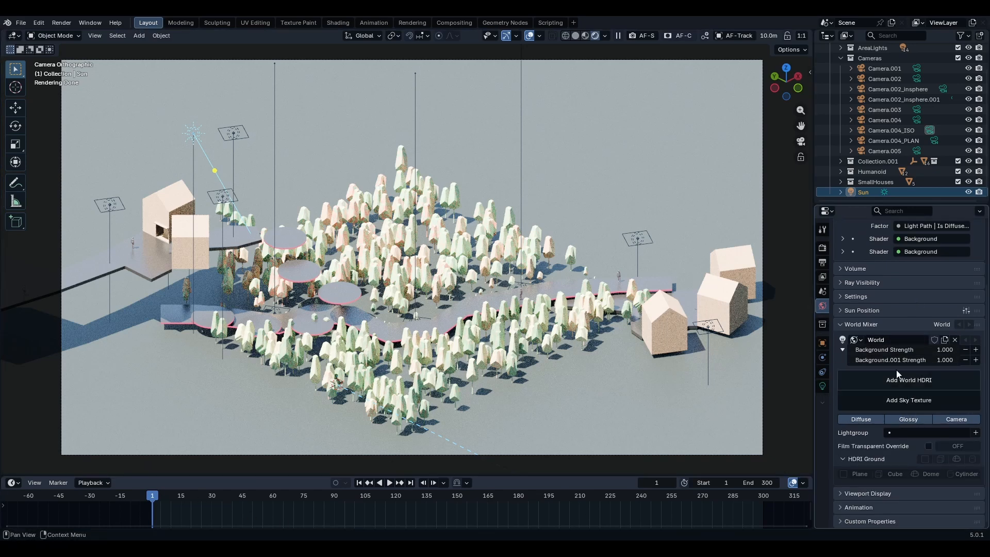
{"action": "left_click", "coordinate": [842, 311]}
{"action": "scroll", "coordinate": [949, 310], "scroll_direction": "down", "scroll_amount": 8}
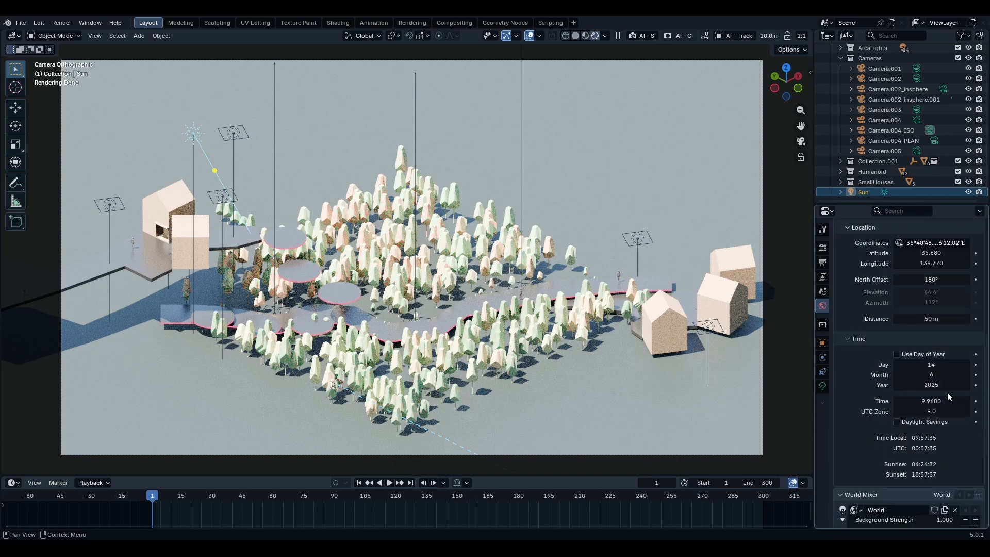
{"action": "left_click", "coordinate": [931, 401]}
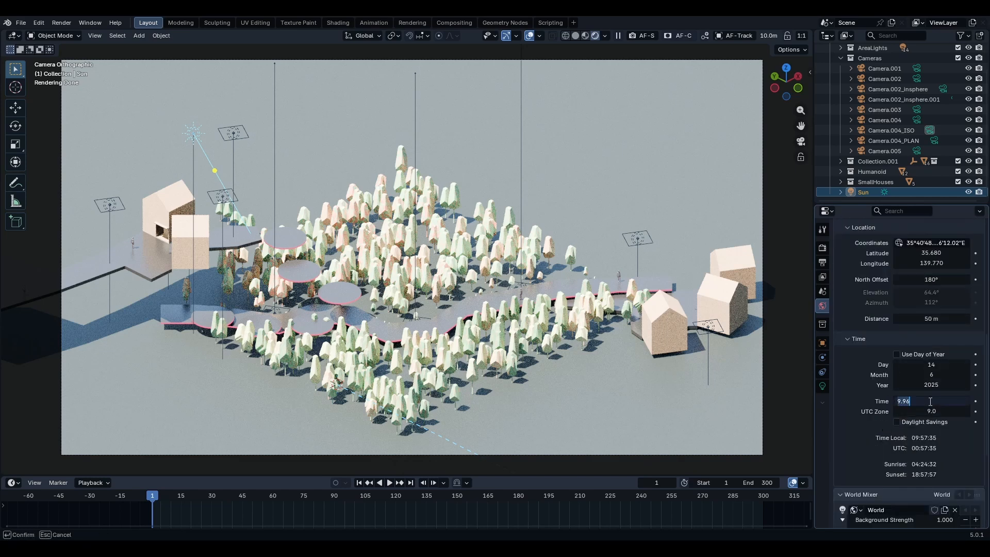
{"action": "type", "text": "0"}
{"action": "key", "text": "Return"}
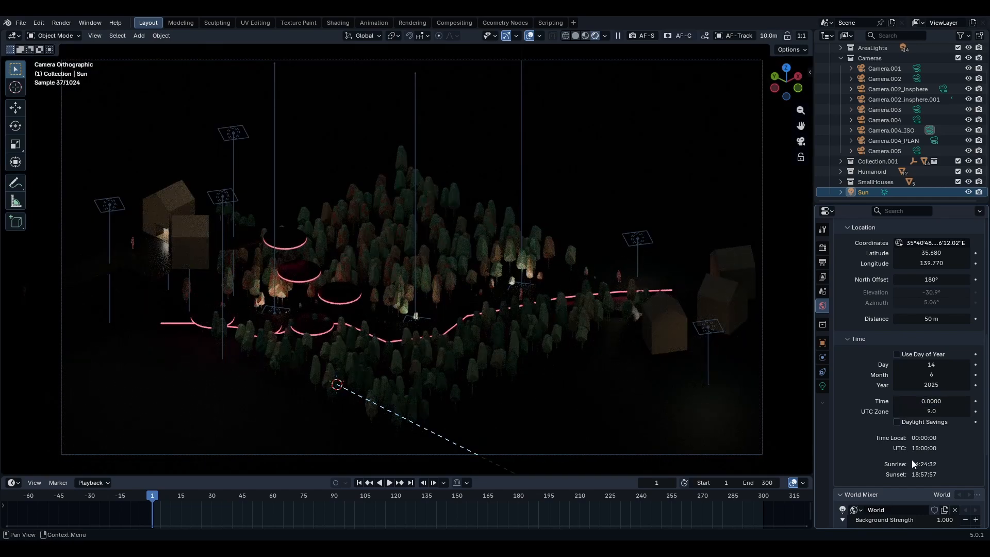
{"action": "key", "text": "i"}
- Jump to frame 300, set the Sun Position Time to 23.99 and insert a keyframe for it
{"action": "right_click", "coordinate": [929, 401]}
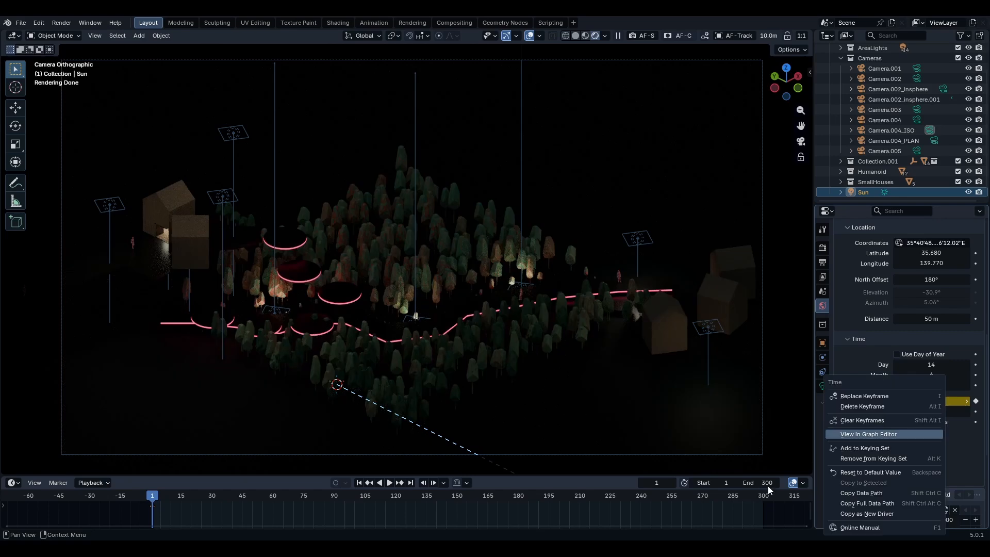
{"action": "left_click", "coordinate": [412, 482]}
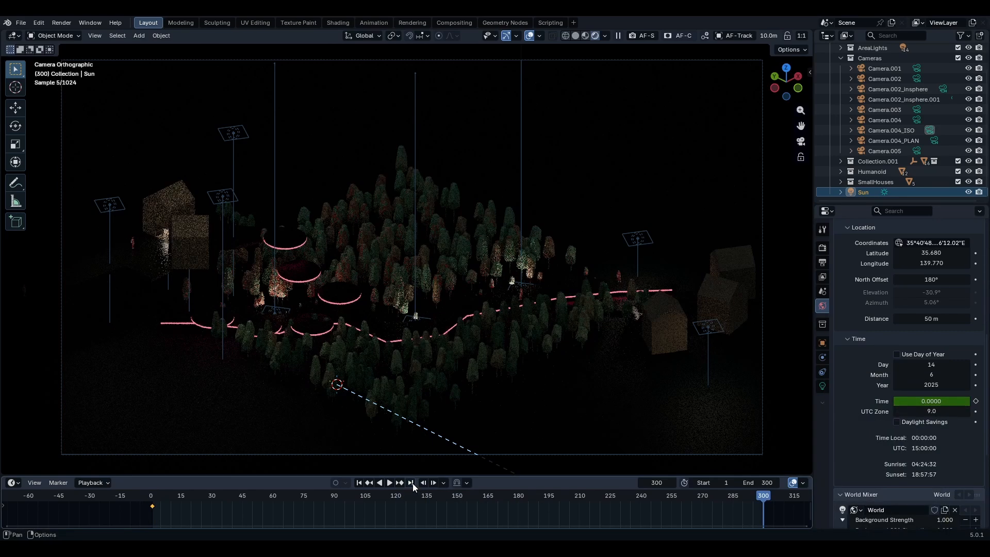
{"action": "left_click", "coordinate": [930, 402]}
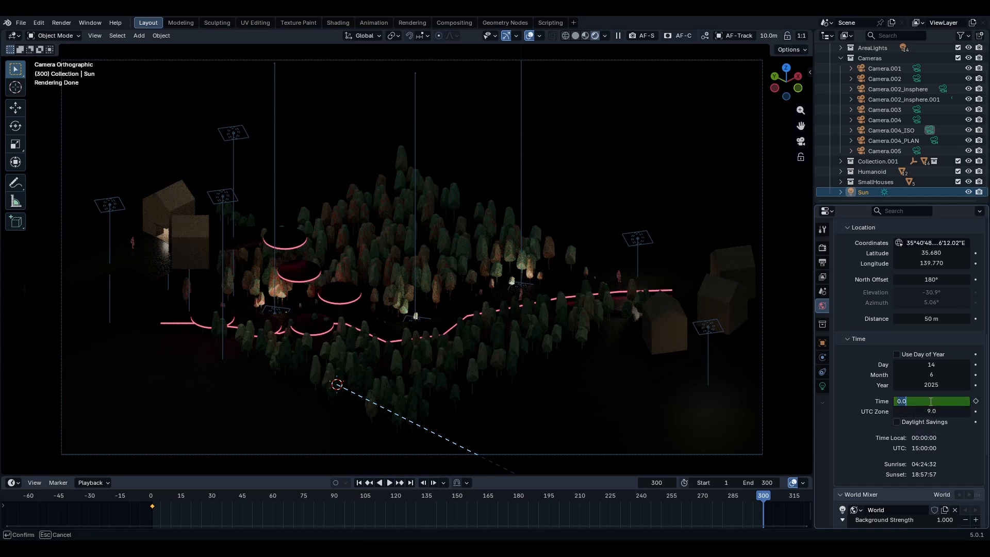
{"action": "type", "text": "23.99"}
{"action": "key", "text": "Return"}
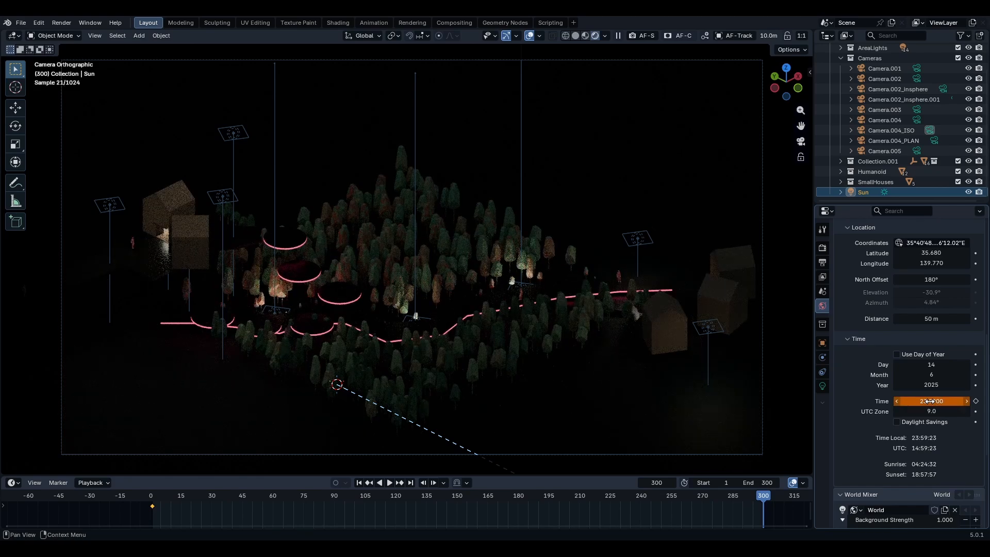
{"action": "right_click", "coordinate": [930, 401]}
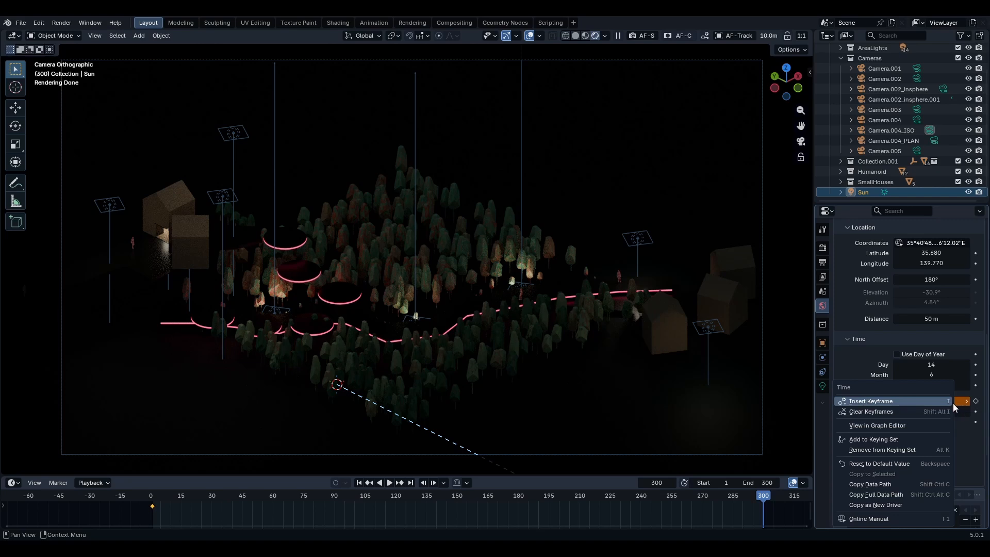
{"action": "left_click", "coordinate": [886, 402]}
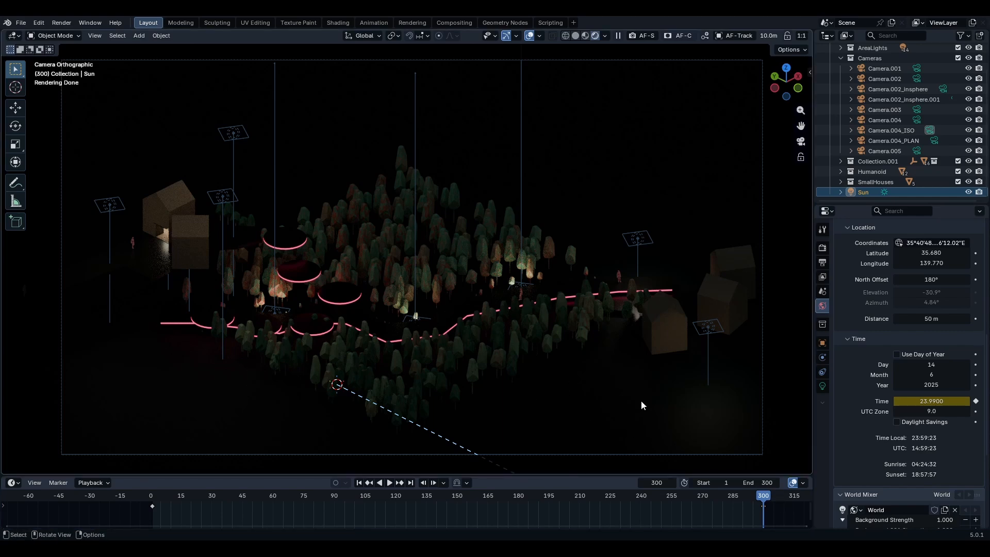
- Play back the day-night animation, then review the Output properties
{"action": "key", "text": "space"}
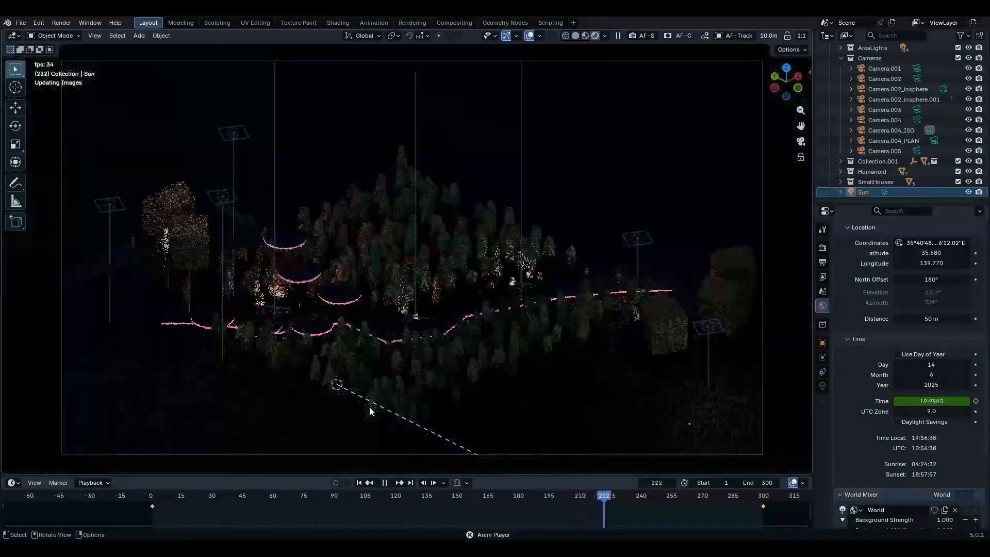
{"action": "key", "text": "Escape"}
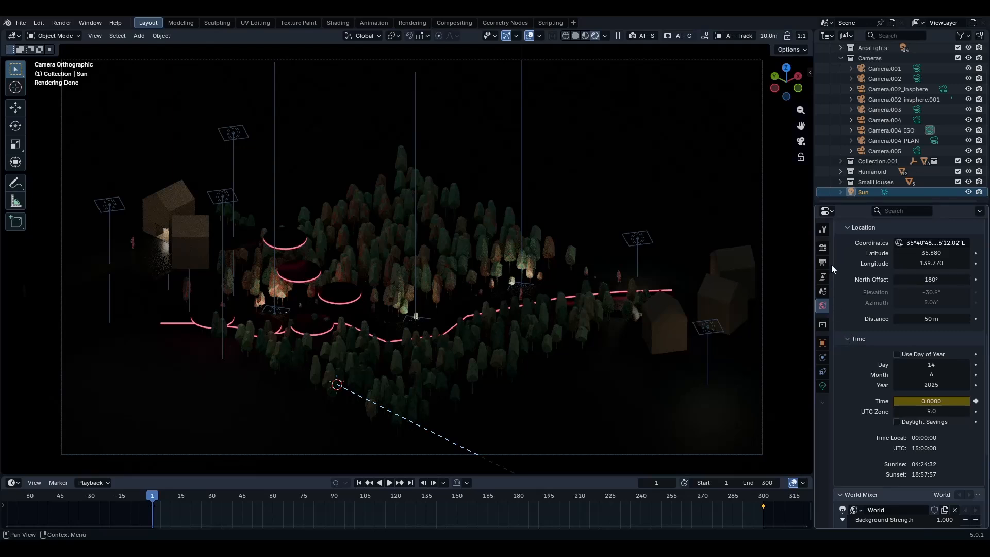
{"action": "left_click", "coordinate": [823, 262]}
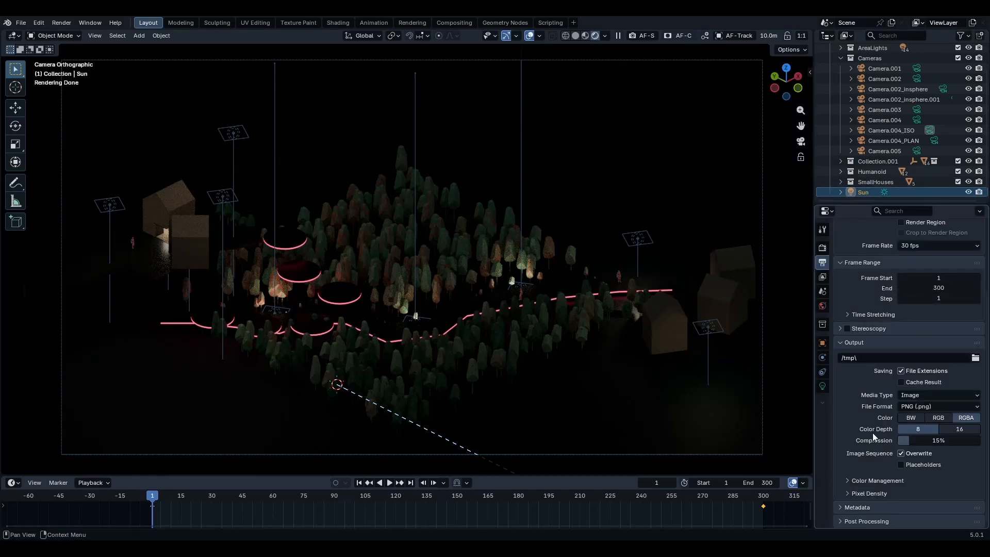
{"action": "scroll", "coordinate": [896, 298], "scroll_direction": "up", "scroll_amount": 3}
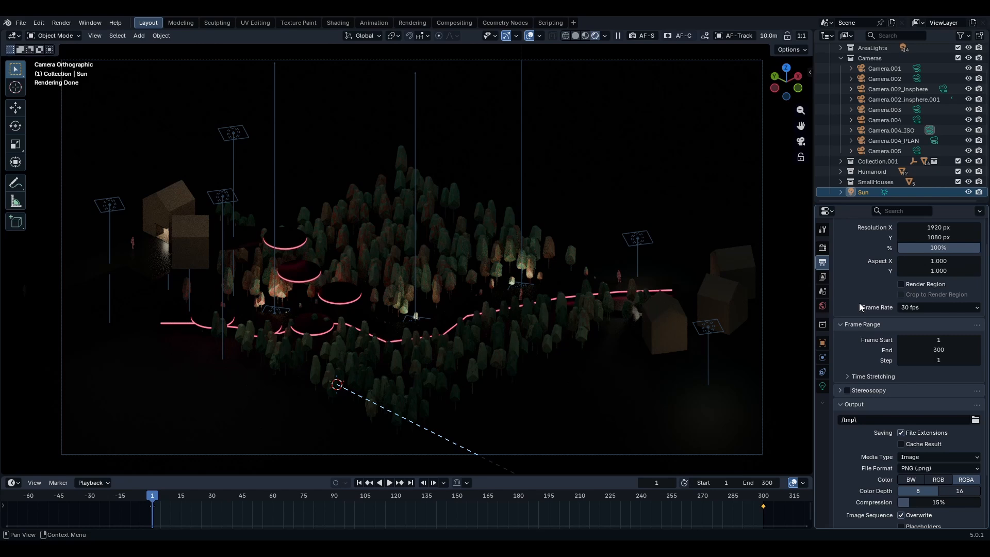
{"action": "scroll", "coordinate": [859, 303], "scroll_direction": "down", "scroll_amount": 3}
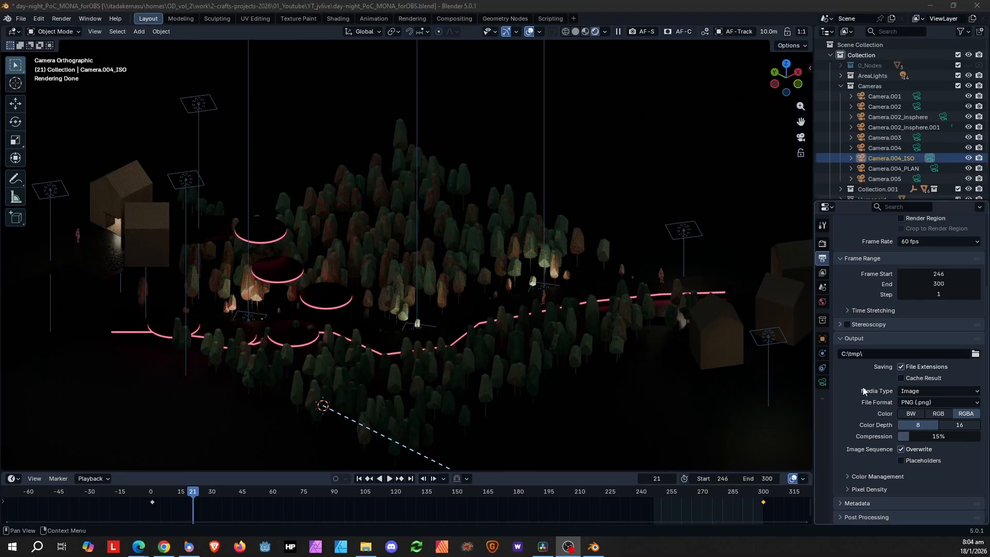
- Open the output path browser and create a folder named aerialView inside C:\tmp
{"action": "left_click", "coordinate": [975, 353]}
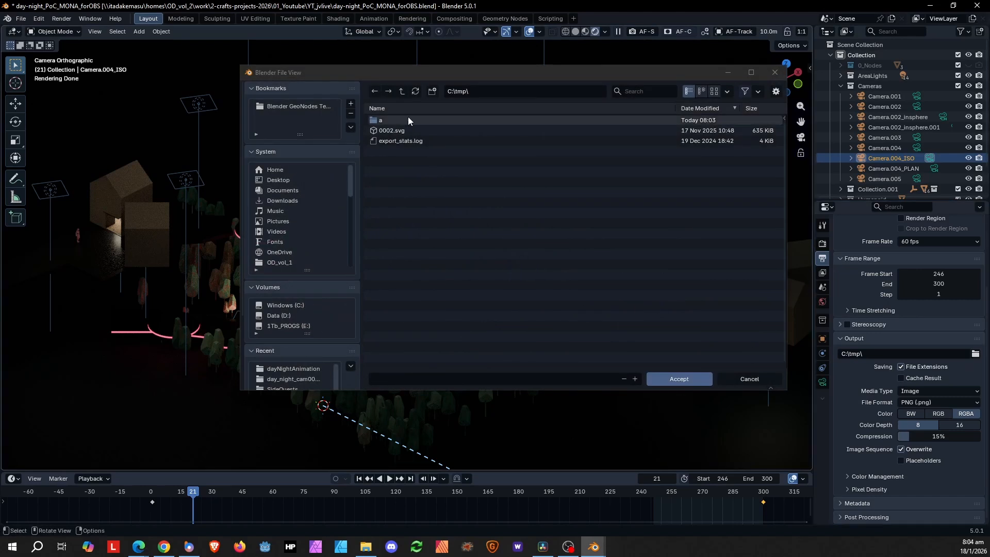
{"action": "left_click", "coordinate": [434, 91]}
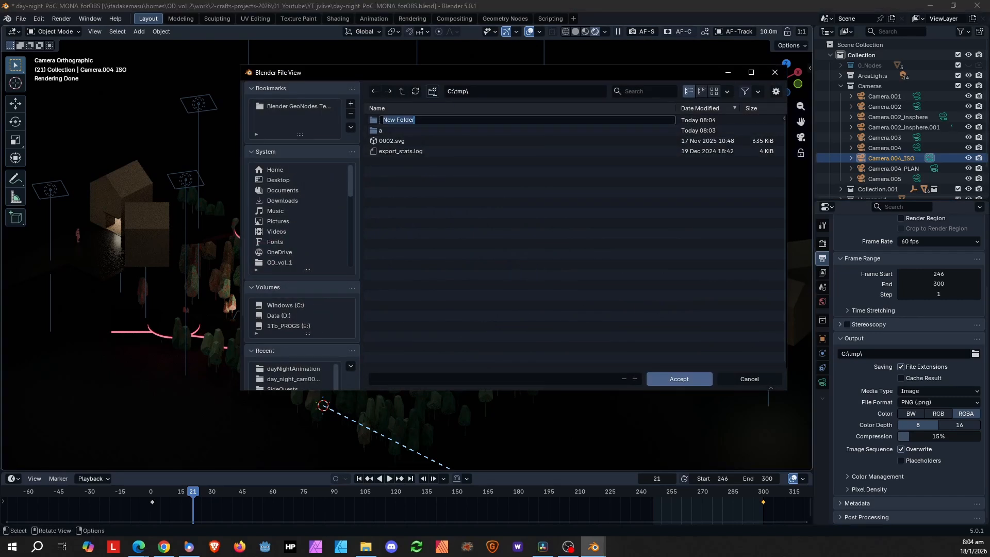
{"action": "type", "text": "aerialView"}
{"action": "key", "text": "Return"}
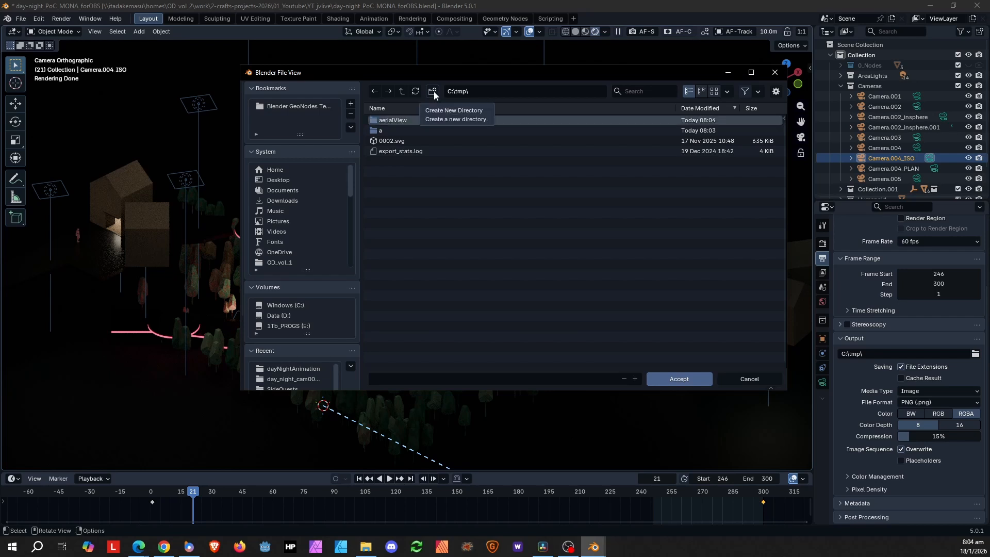
{"action": "left_click", "coordinate": [434, 93]}
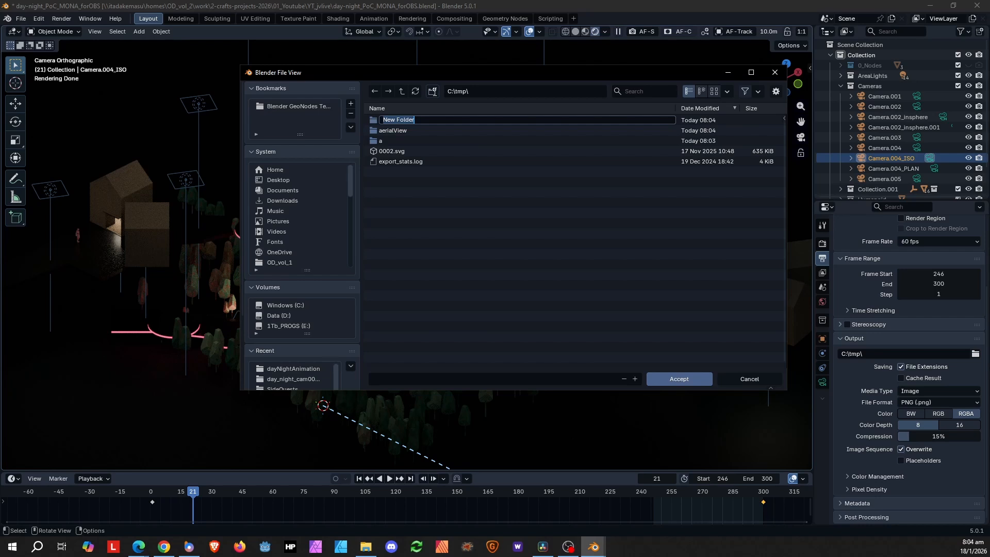
{"action": "key", "text": "Return"}
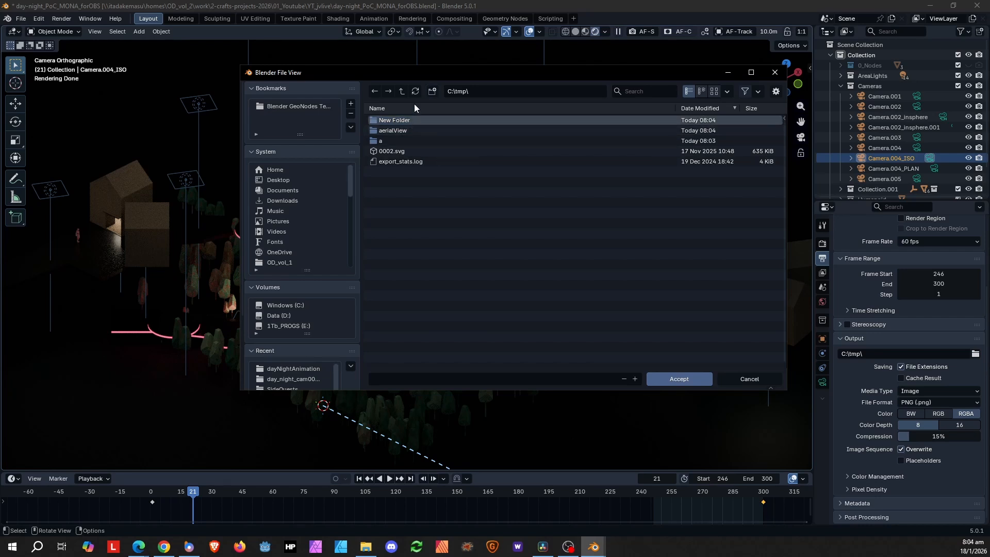
- Enter the aerialView folder and accept it as the render output path with file name aerialView
{"action": "left_click", "coordinate": [402, 131]}
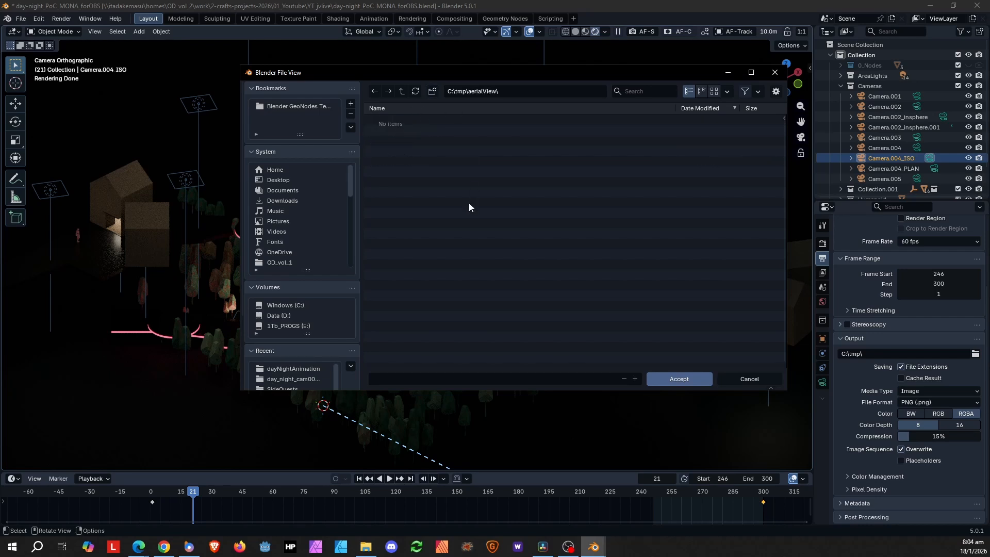
{"action": "left_click", "coordinate": [401, 378]}
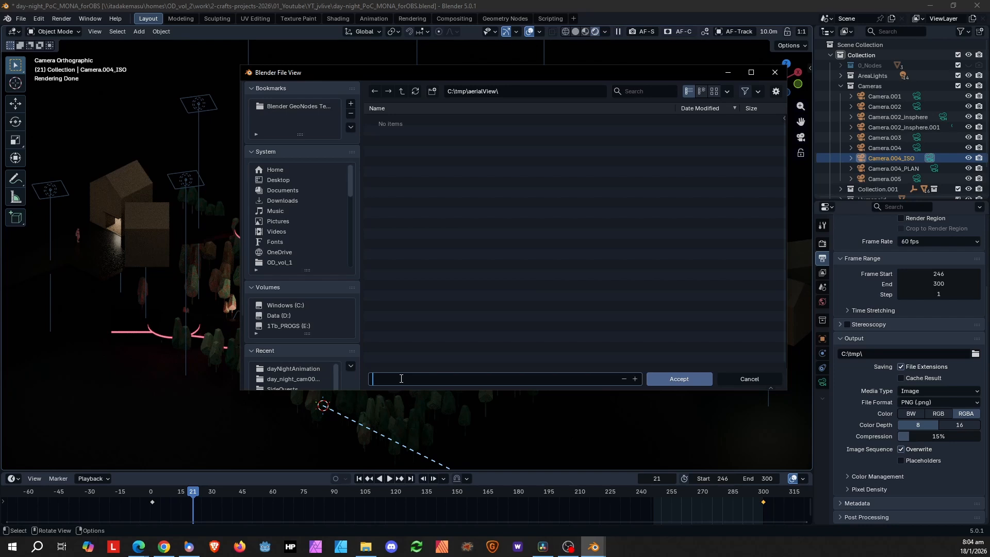
{"action": "type", "text": "aerai"}
{"action": "key", "text": "BackSpace"}
{"action": "key", "text": "BackSpace"}
{"action": "type", "text": "ialView"}
{"action": "left_click", "coordinate": [681, 379]}
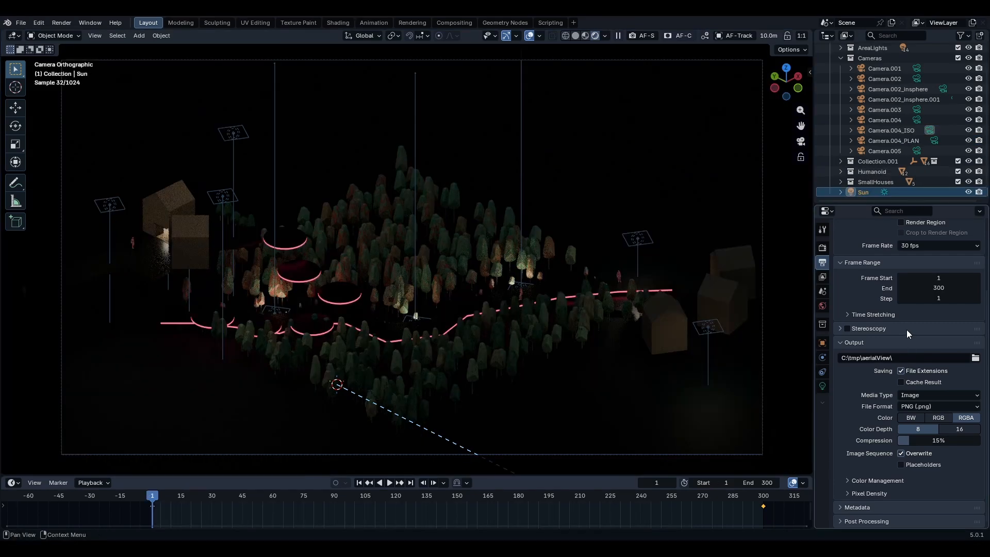
- In the Render properties, set the render Max Samples to 256
{"action": "left_click", "coordinate": [61, 23]}
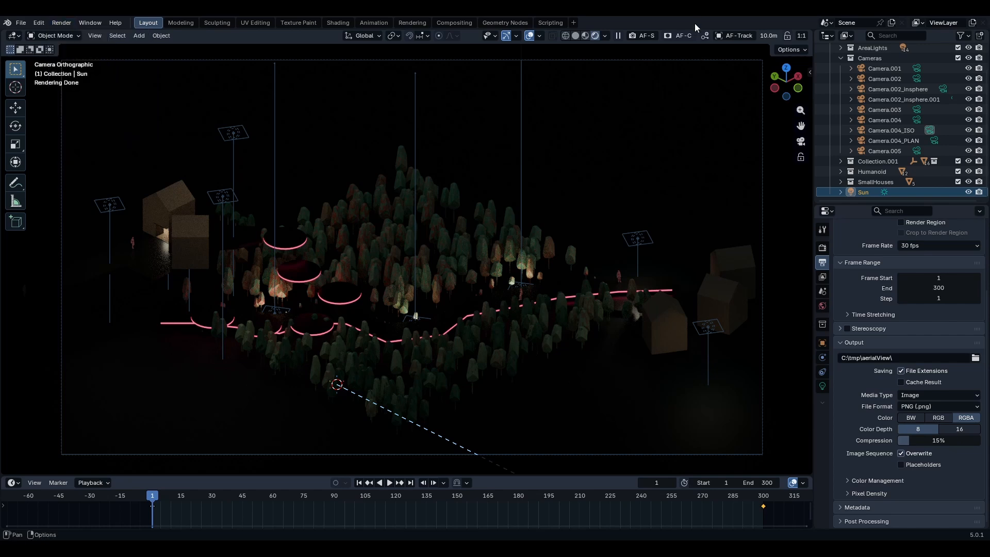
{"action": "left_click", "coordinate": [824, 249]}
{"action": "scroll", "coordinate": [886, 345], "scroll_direction": "up", "scroll_amount": 5}
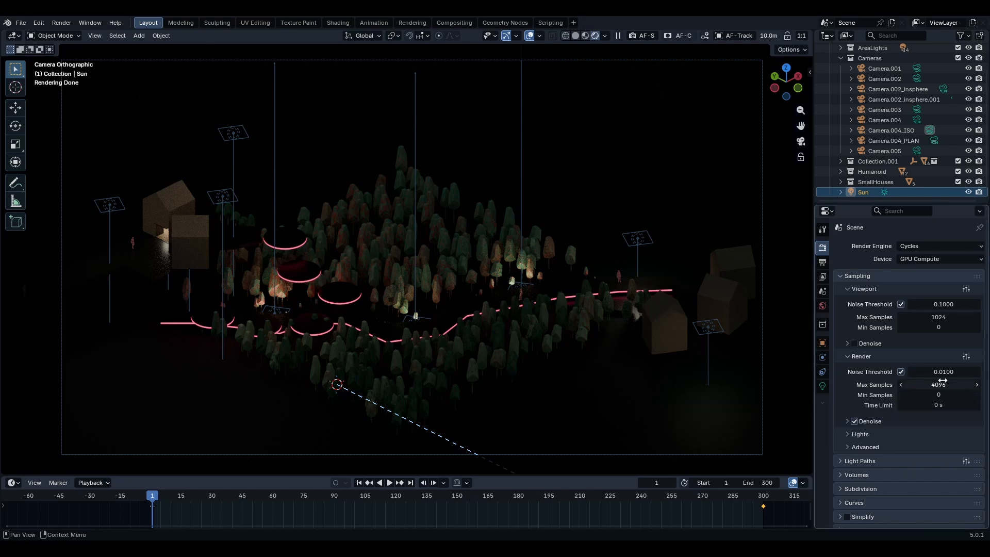
{"action": "left_click_drag", "start_coordinate": [935, 387], "coordinate": [935, 386]}
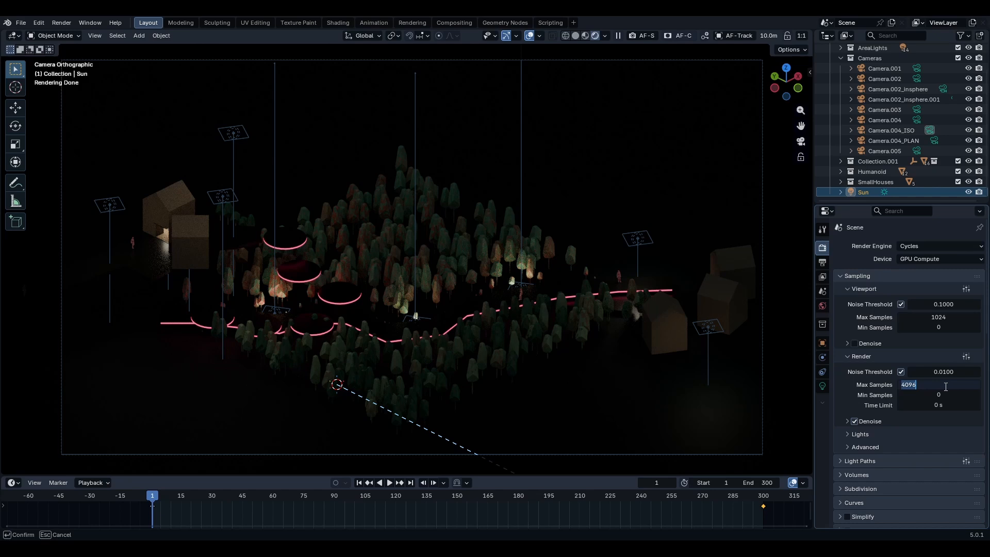
{"action": "type", "text": "128"}
{"action": "key", "text": "Return"}
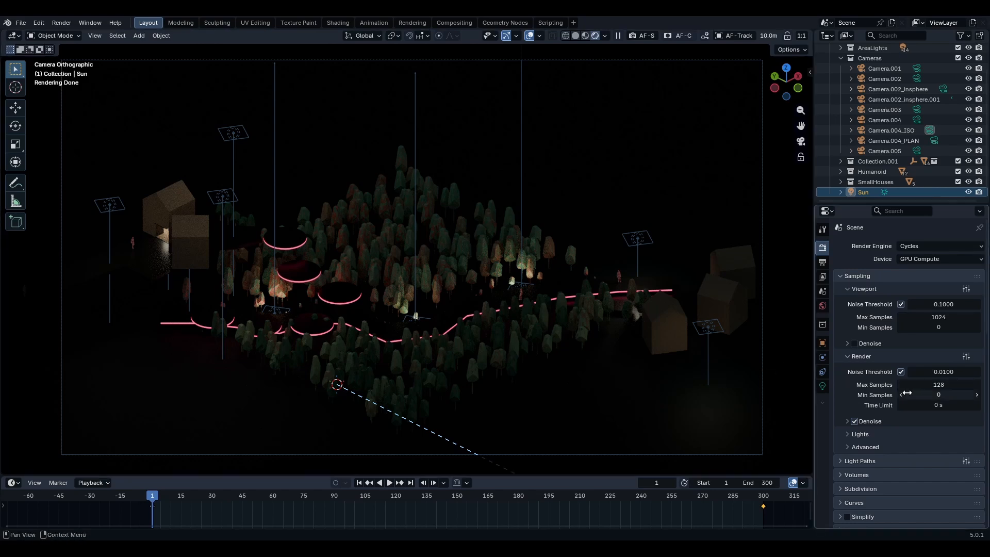
{"action": "left_click", "coordinate": [936, 386]}
{"action": "type", "text": "256"}
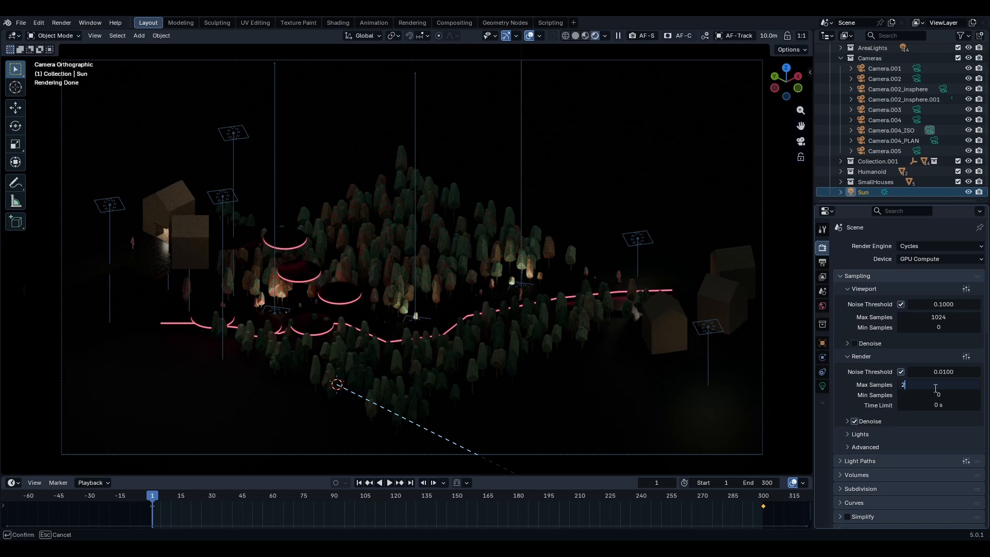
{"action": "key", "text": "Return"}
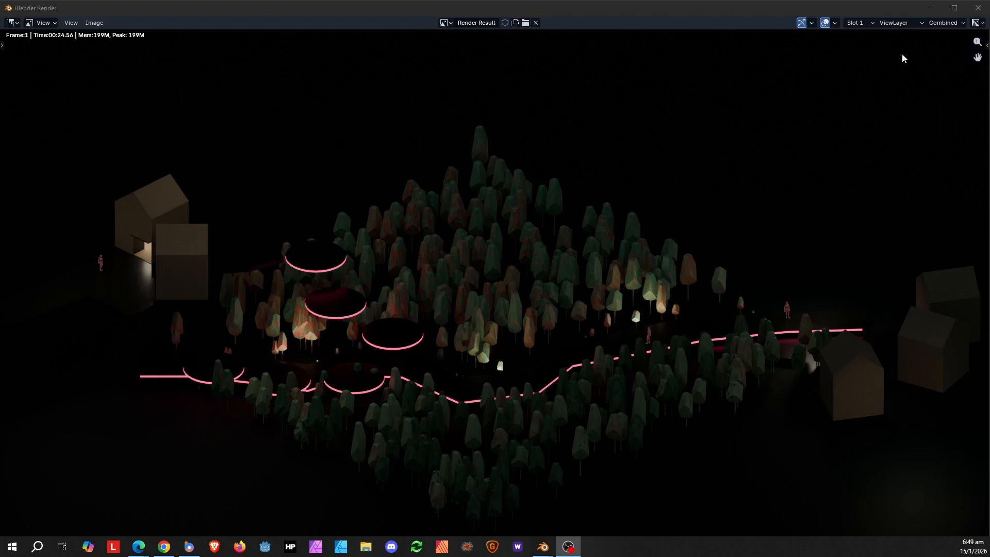
- Close the render window and switch the viewport to solid shading
{"action": "left_click", "coordinate": [977, 8]}
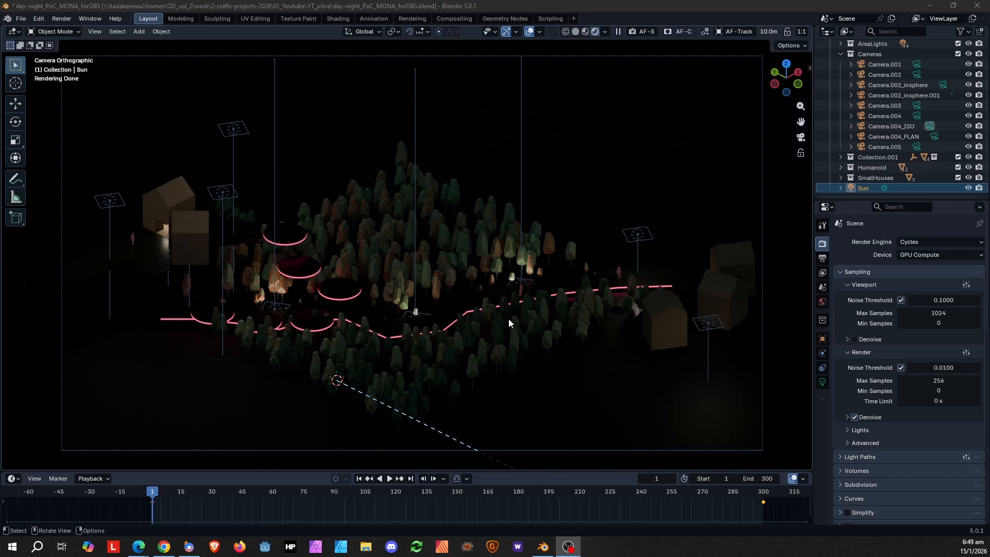
{"action": "left_click", "coordinate": [586, 31]}
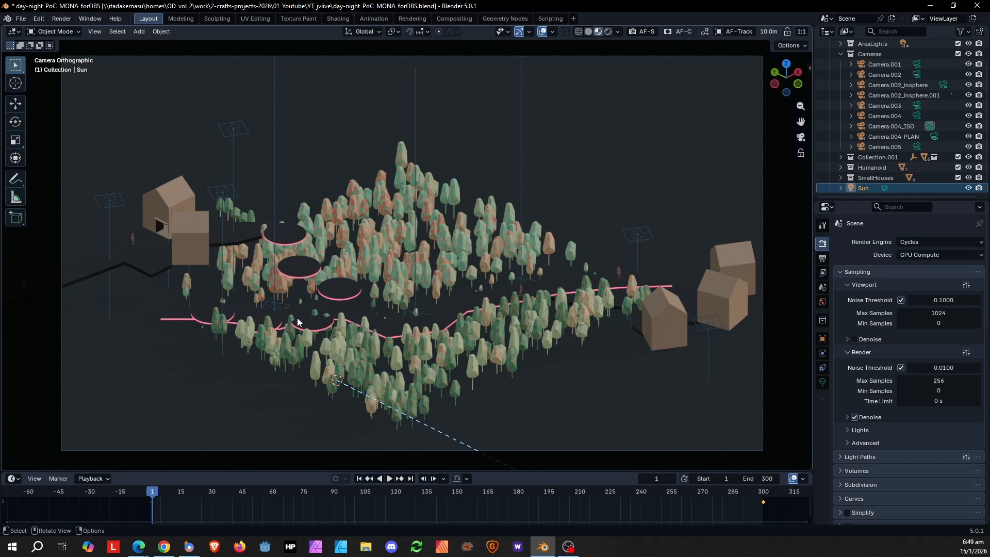
- Add a new Video Editing workspace
{"action": "left_click", "coordinate": [574, 19]}
{"action": "mouse_move", "coordinate": [541, 91]}
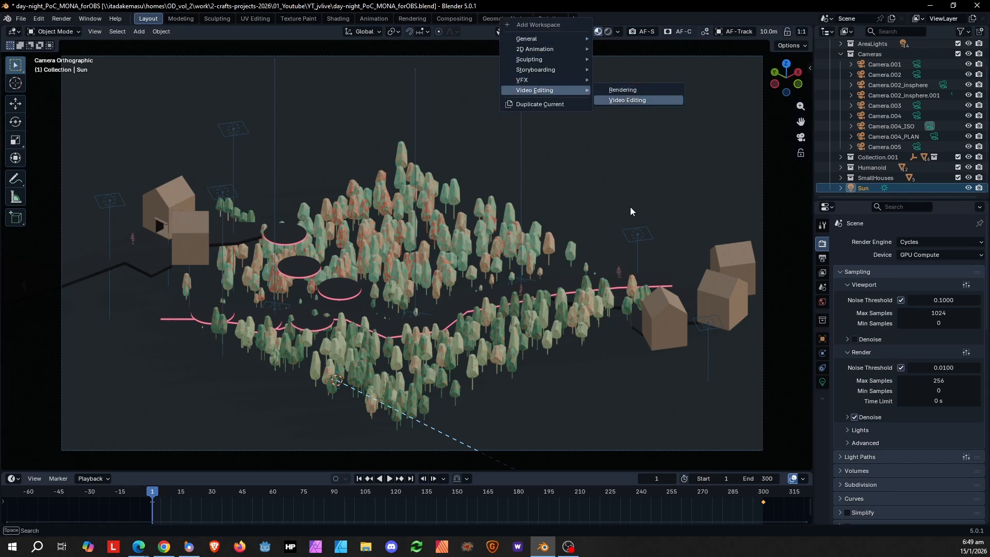